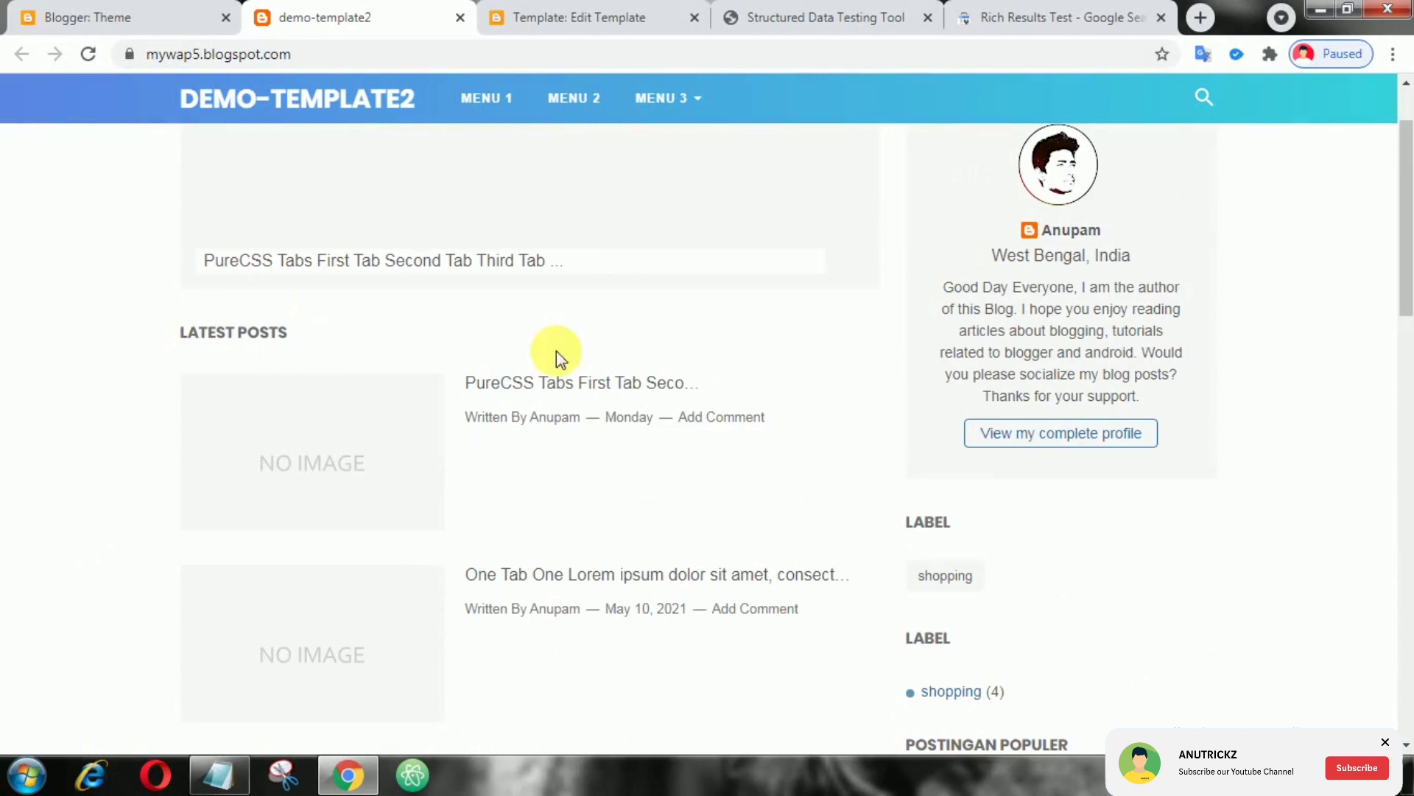
{"action": "scroll", "coordinate": [458, 410], "scroll_direction": "up", "scroll_amount": 1}
- Open the theme's Edit HTML code and locate the WebPage JSON-LD script below <body>
{"action": "left_click", "coordinate": [110, 14]}
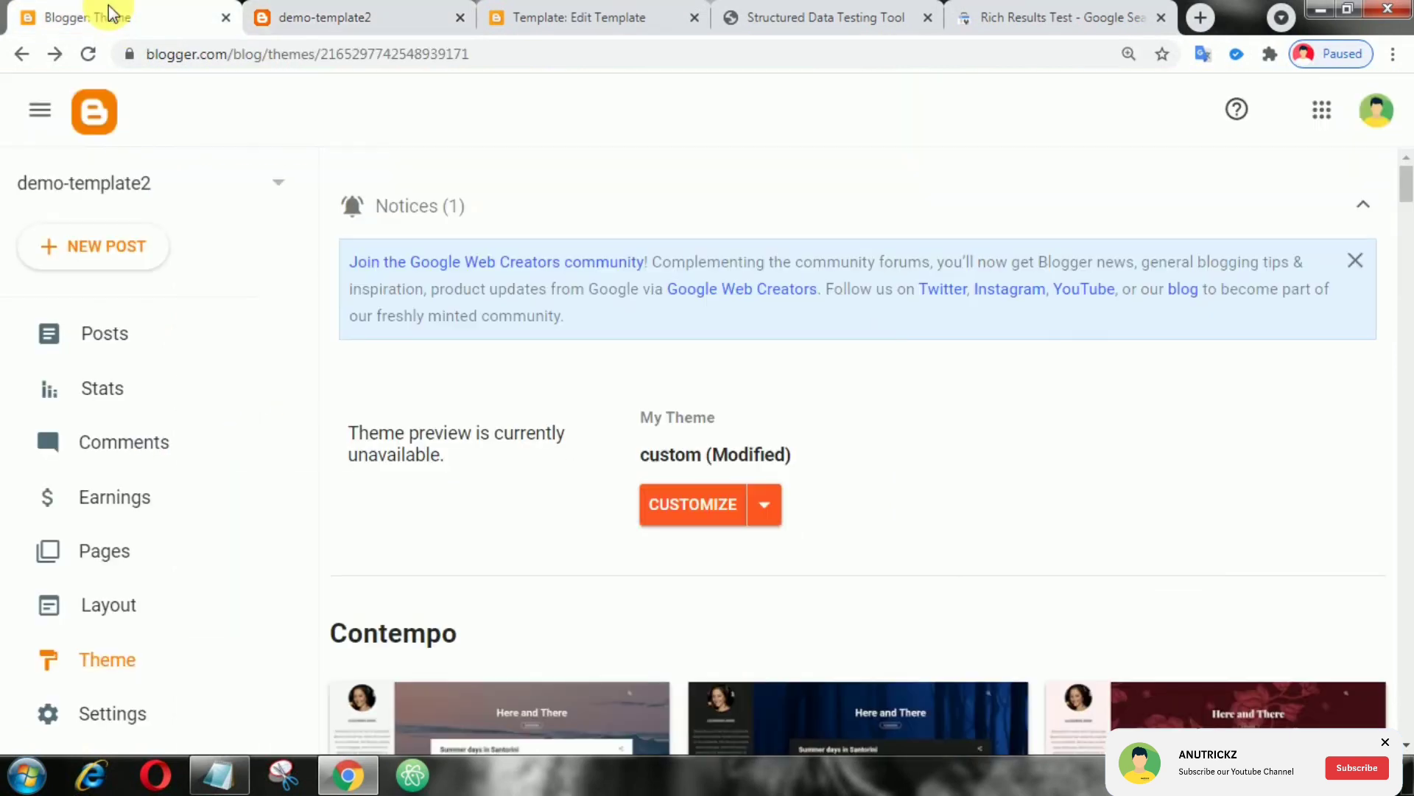
{"action": "left_click", "coordinate": [780, 497]}
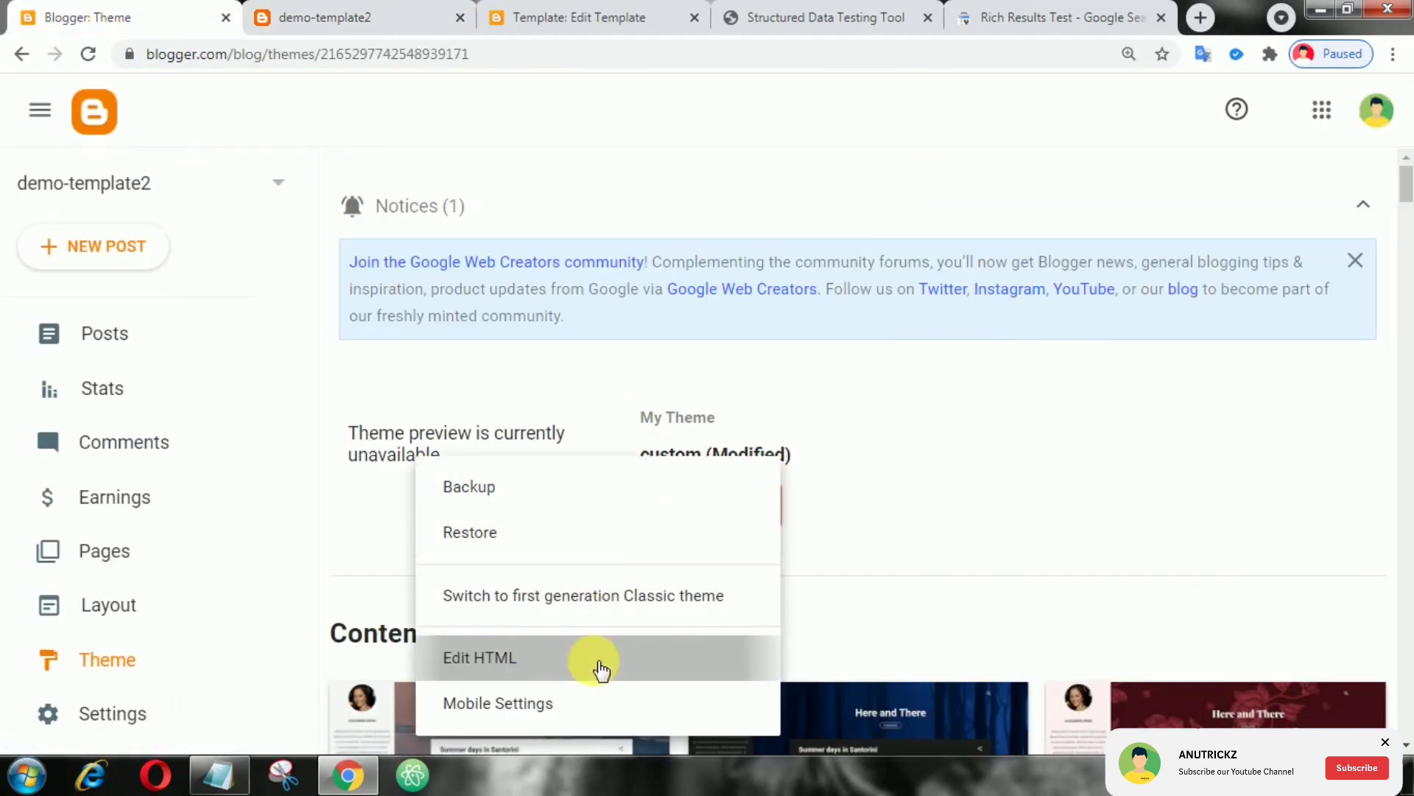
{"action": "left_click", "coordinate": [597, 667]}
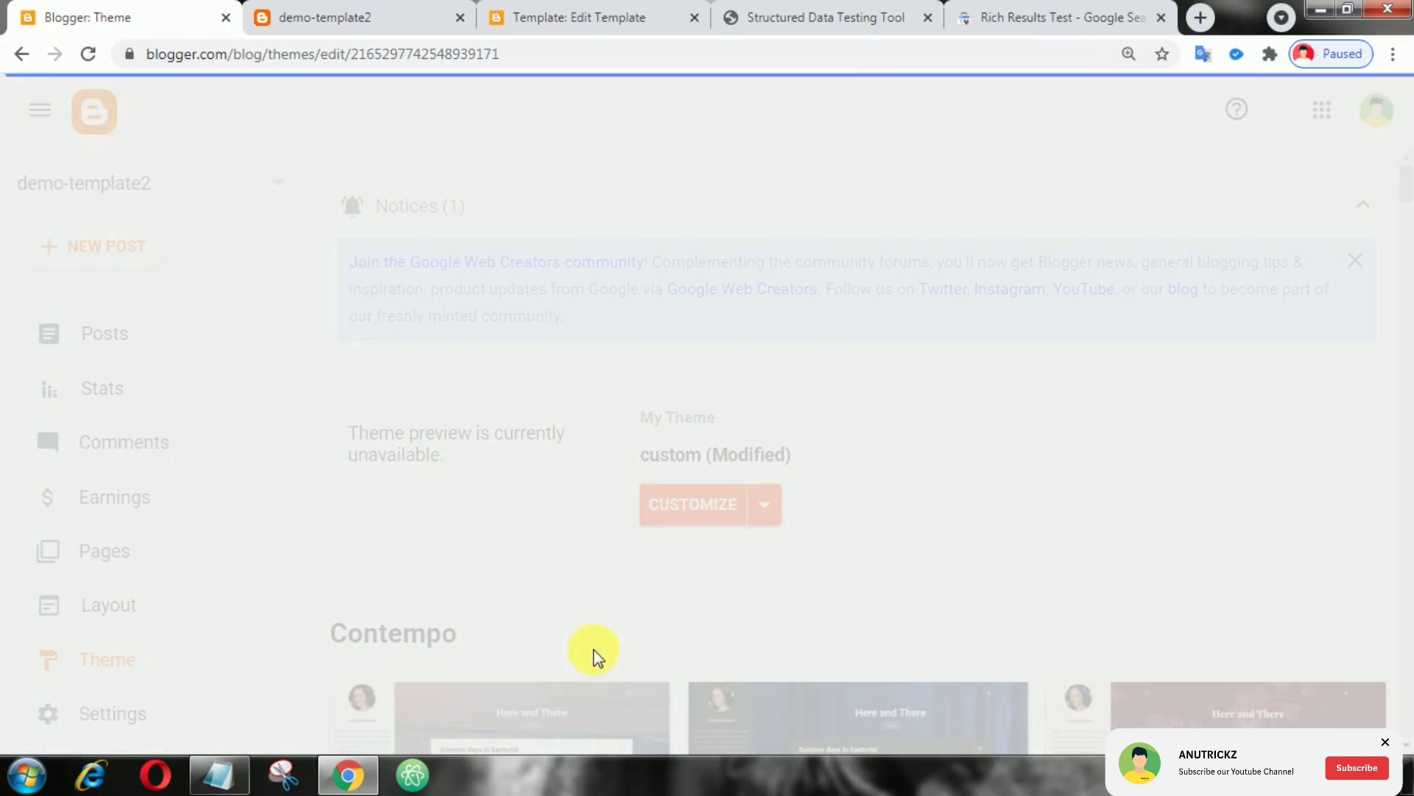
{"action": "scroll", "coordinate": [370, 502], "scroll_direction": "down", "scroll_amount": 2}
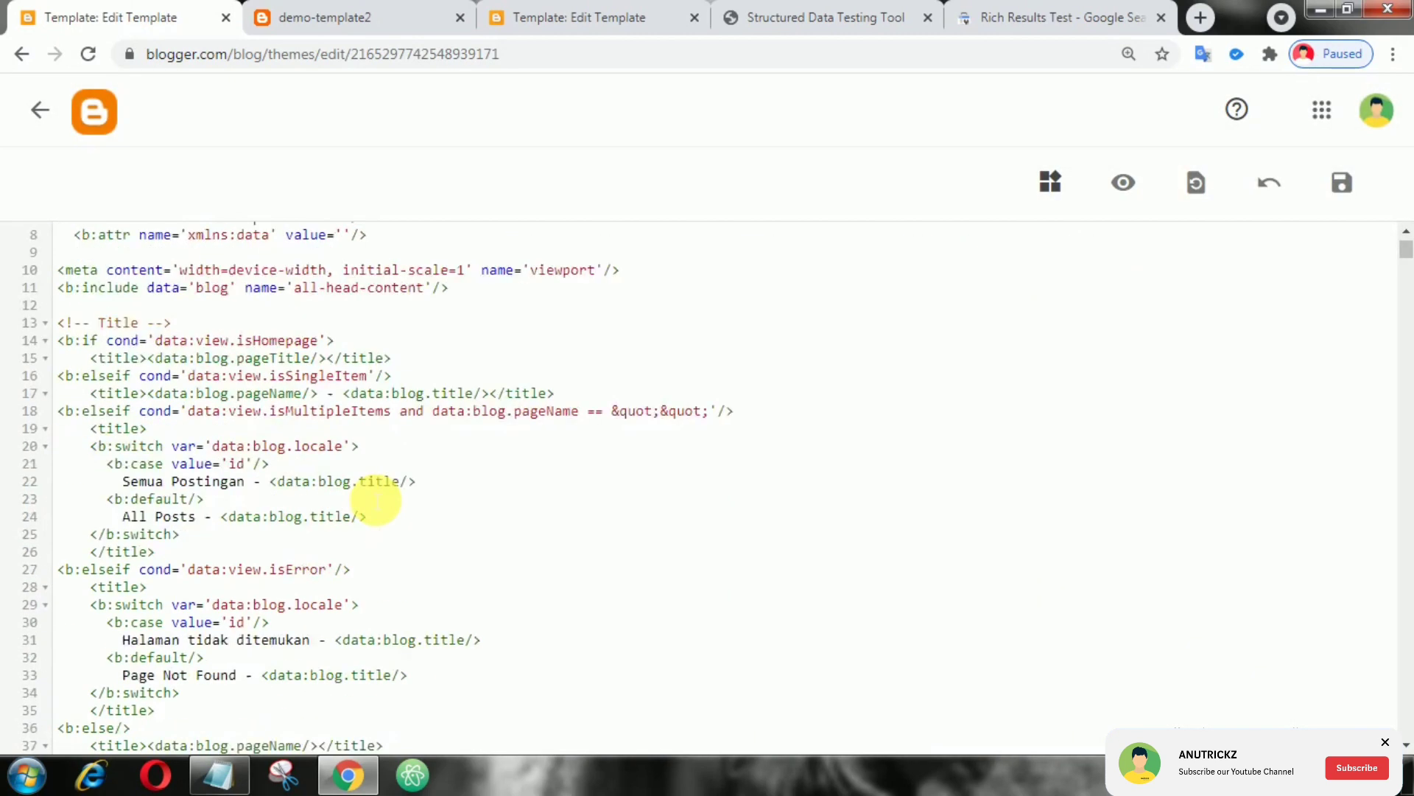
{"action": "scroll", "coordinate": [377, 503], "scroll_direction": "down", "scroll_amount": 5}
{"action": "scroll", "coordinate": [365, 489], "scroll_direction": "down", "scroll_amount": 1}
{"action": "scroll", "coordinate": [379, 490], "scroll_direction": "down", "scroll_amount": 1}
{"action": "scroll", "coordinate": [726, 505], "scroll_direction": "down", "scroll_amount": 2}
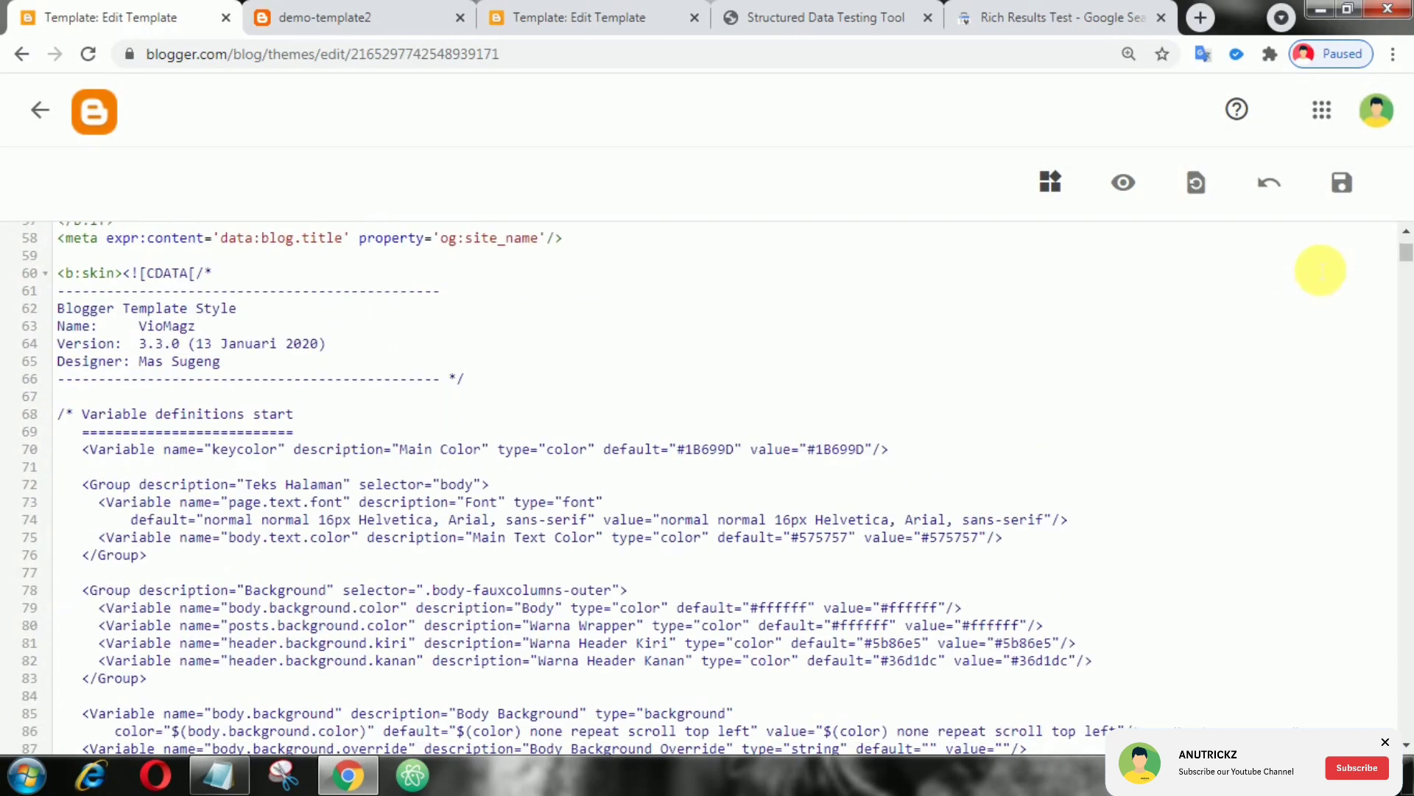
{"action": "left_click_drag", "start_coordinate": [1406, 254], "coordinate": [1403, 531]}
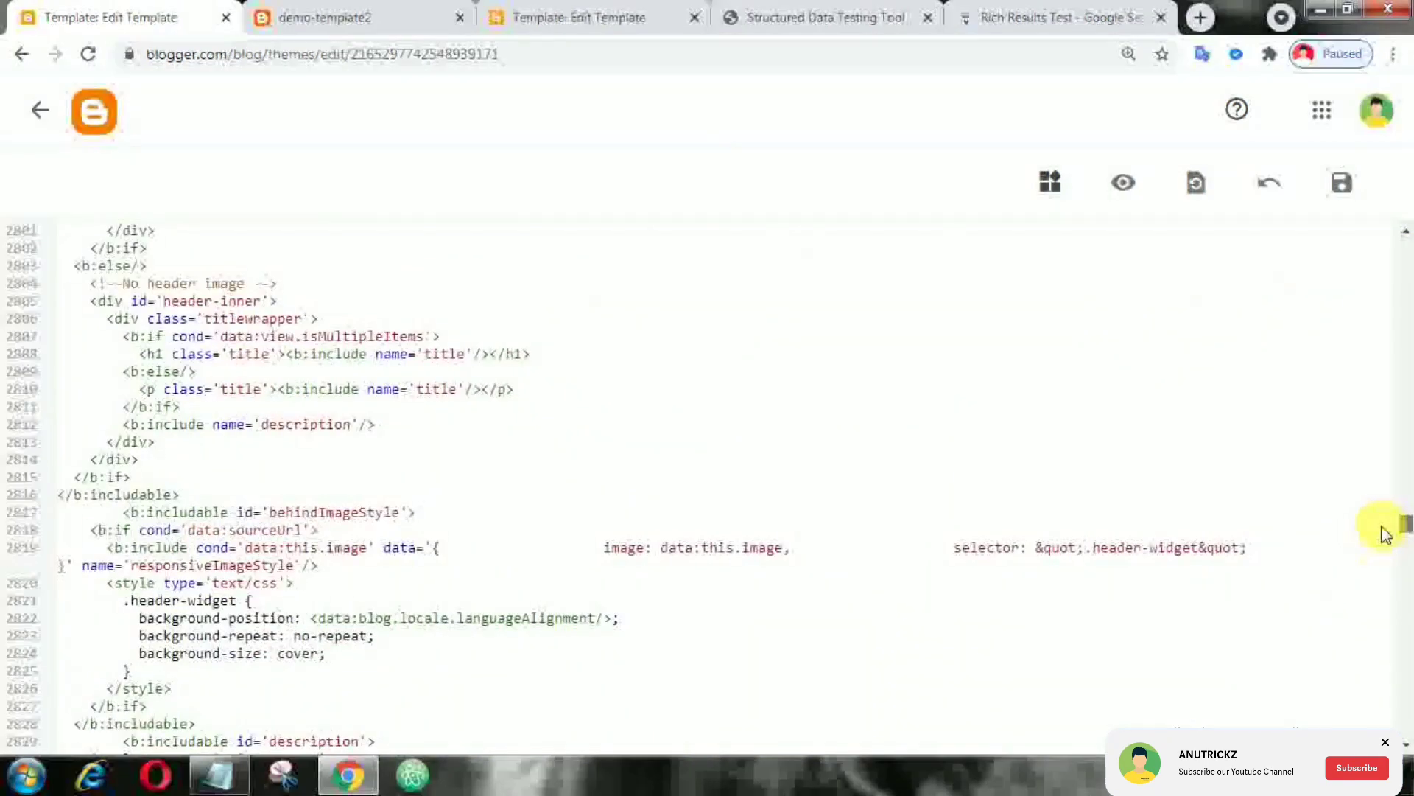
{"action": "scroll", "coordinate": [803, 530], "scroll_direction": "down", "scroll_amount": 1}
{"action": "scroll", "coordinate": [802, 531], "scroll_direction": "down", "scroll_amount": 3}
{"action": "scroll", "coordinate": [802, 525], "scroll_direction": "up", "scroll_amount": 5}
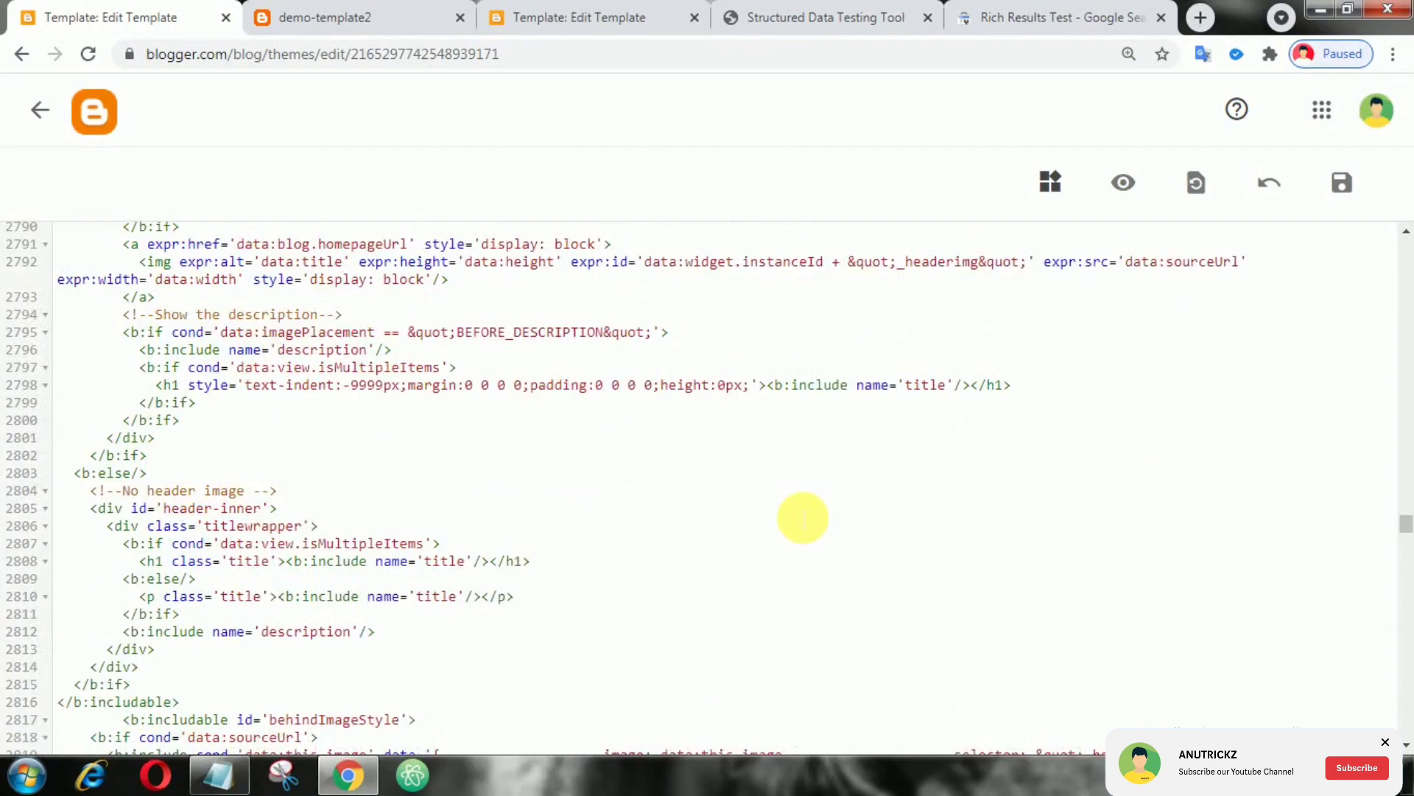
{"action": "scroll", "coordinate": [803, 525], "scroll_direction": "up", "scroll_amount": 5}
{"action": "scroll", "coordinate": [803, 519], "scroll_direction": "up", "scroll_amount": 5}
{"action": "scroll", "coordinate": [215, 512], "scroll_direction": "up", "scroll_amount": 8}
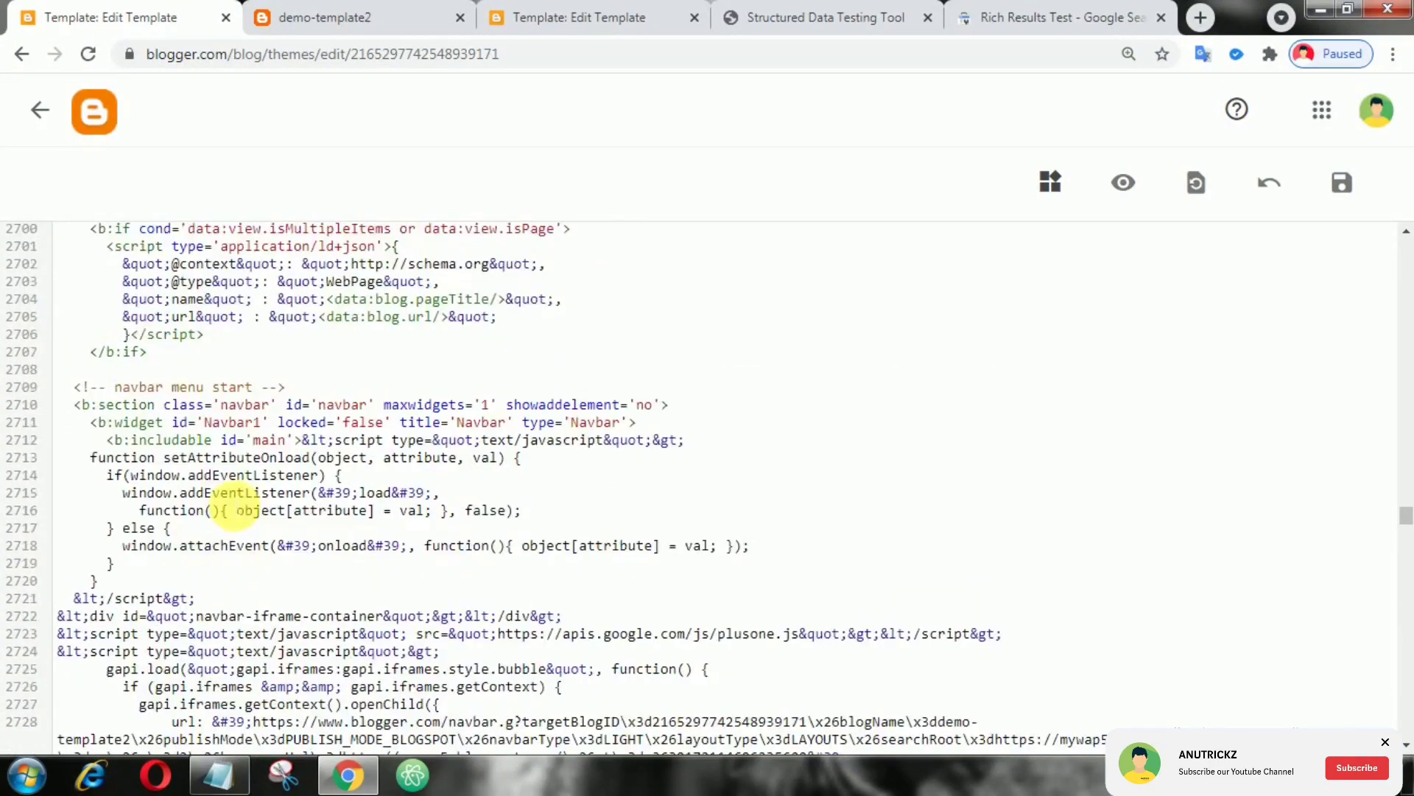
{"action": "scroll", "coordinate": [237, 505], "scroll_direction": "up", "scroll_amount": 6}
{"action": "scroll", "coordinate": [127, 528], "scroll_direction": "down", "scroll_amount": 3}
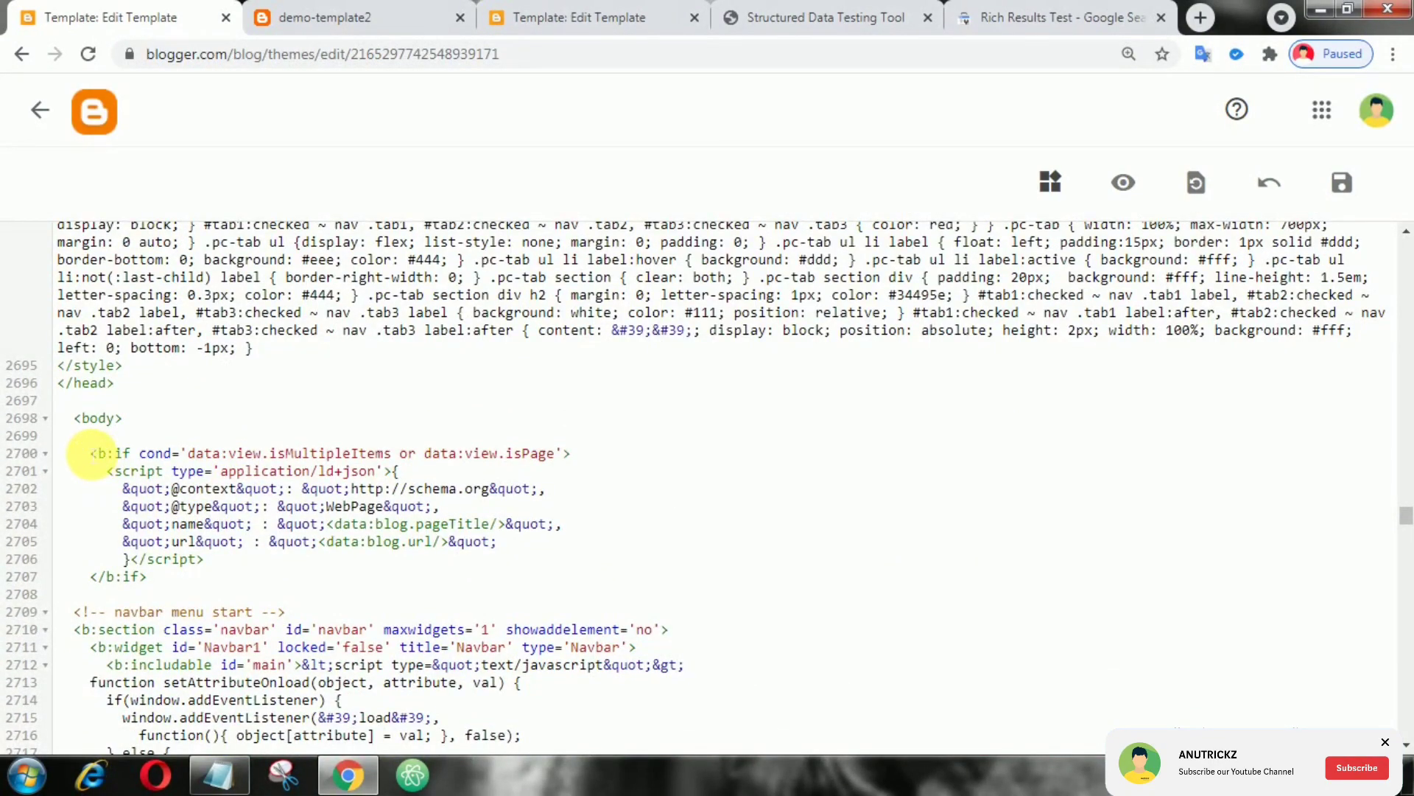
{"action": "left_click_drag", "start_coordinate": [83, 453], "coordinate": [211, 577]}
{"action": "left_click", "coordinate": [349, 523]}
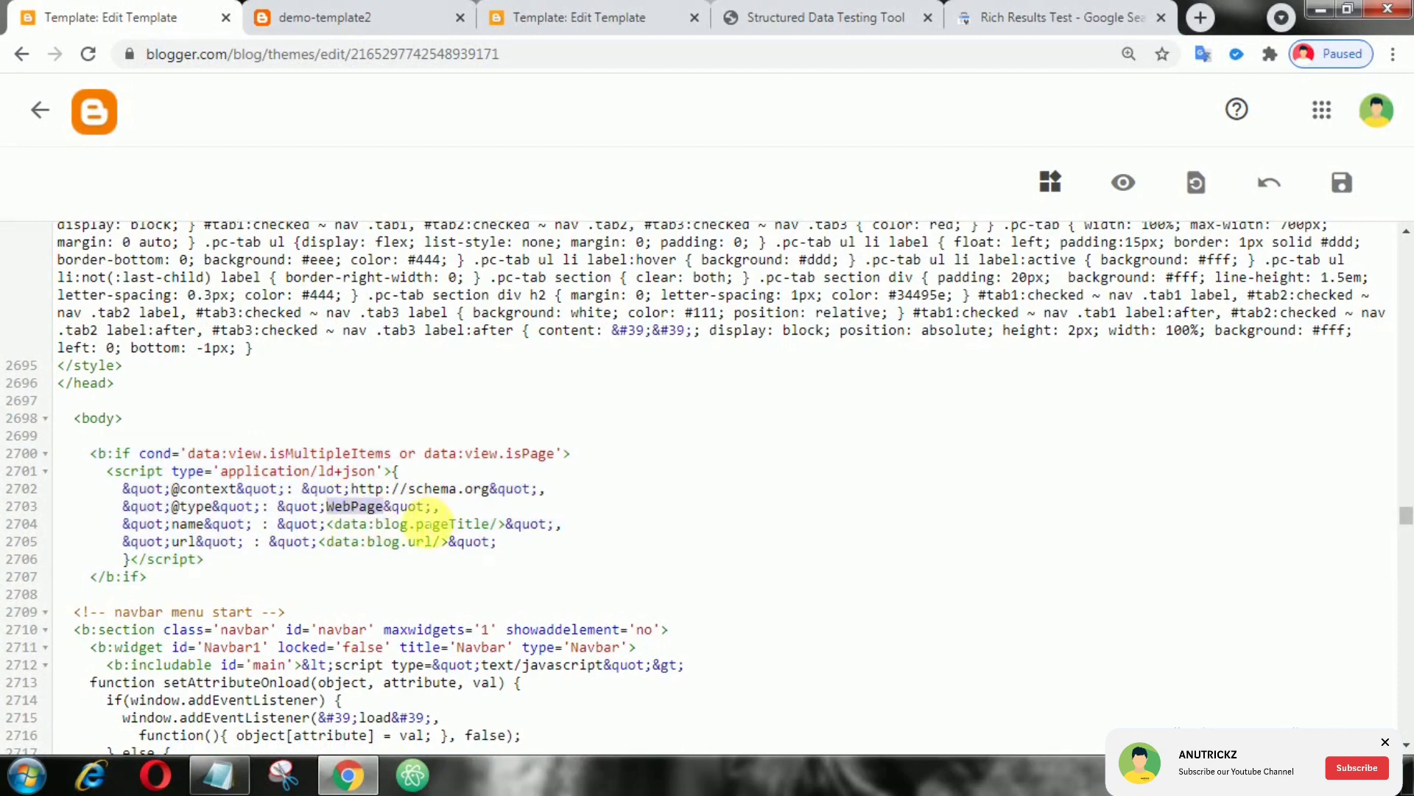
{"action": "left_click", "coordinate": [542, 18]}
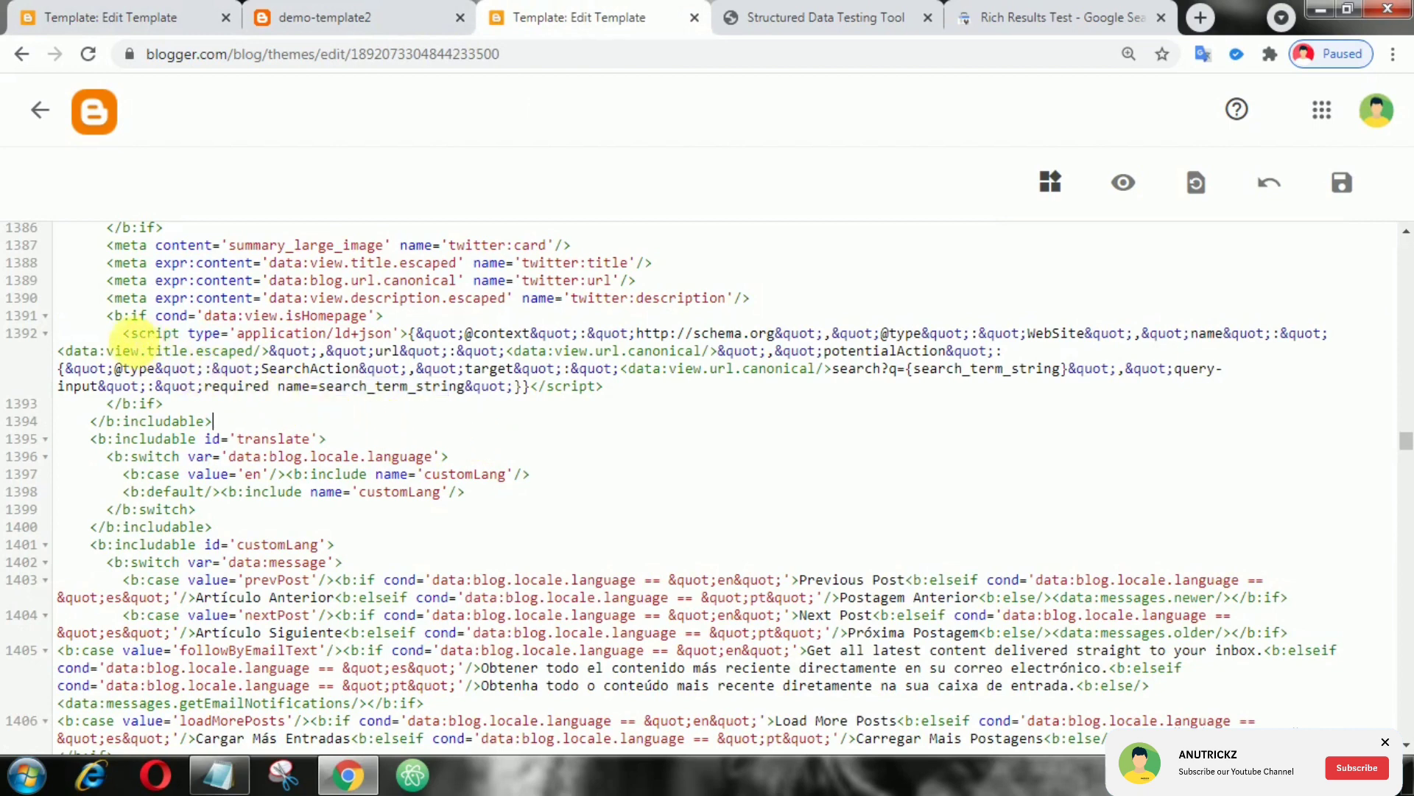
{"action": "left_click_drag", "start_coordinate": [122, 333], "coordinate": [575, 394]}
{"action": "left_click", "coordinate": [630, 395]}
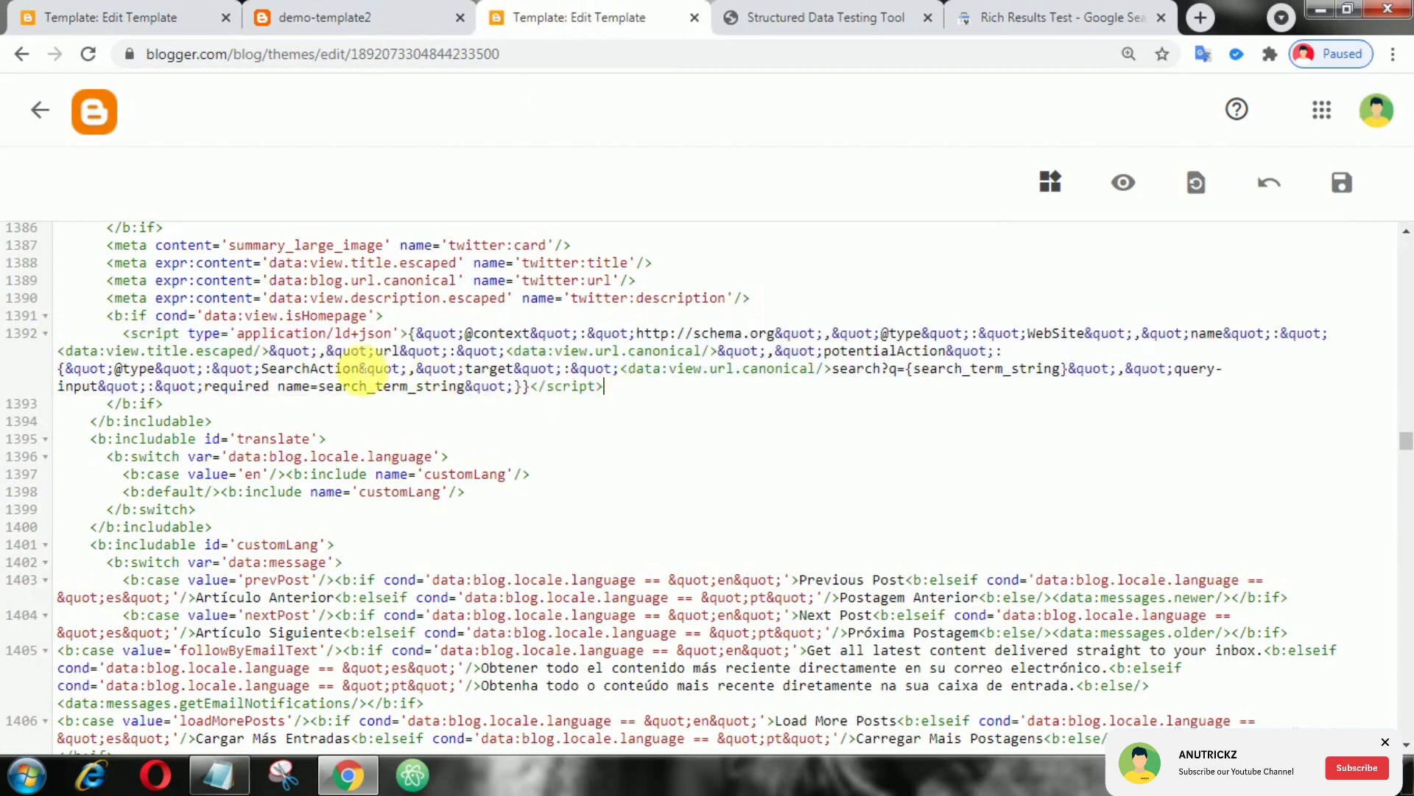
{"action": "left_click_drag", "start_coordinate": [203, 389], "coordinate": [440, 398]}
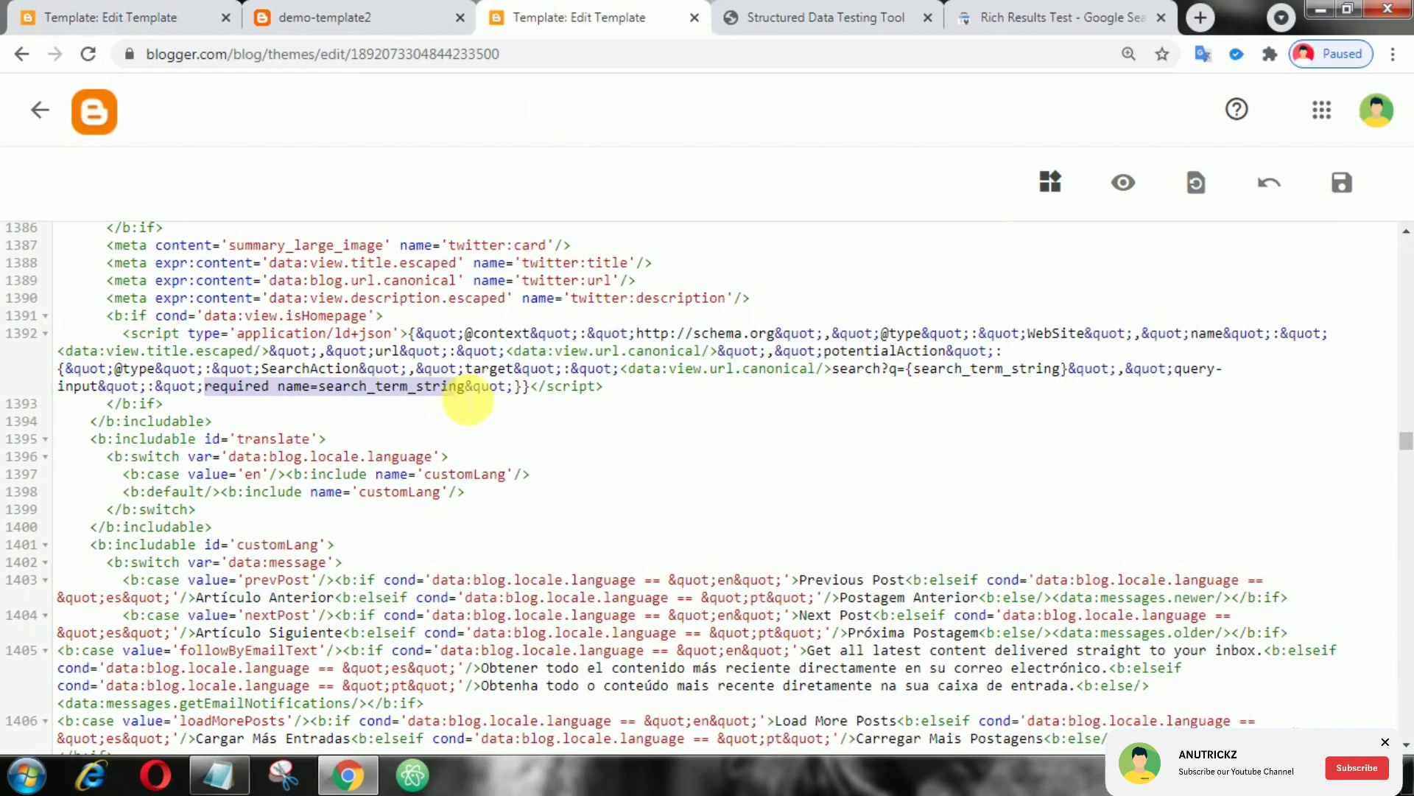
{"action": "double_click", "coordinate": [315, 370]}
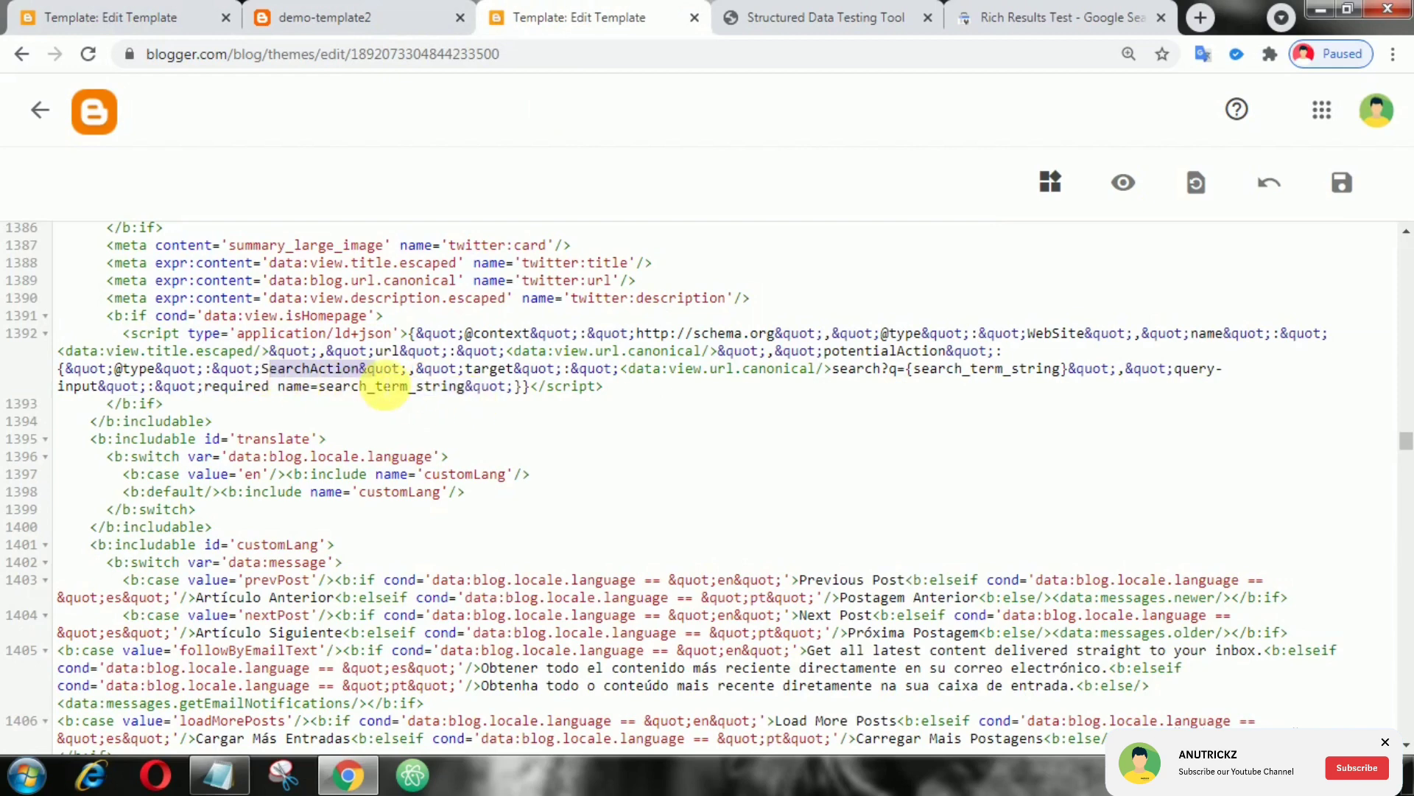
{"action": "left_click", "coordinate": [685, 381]}
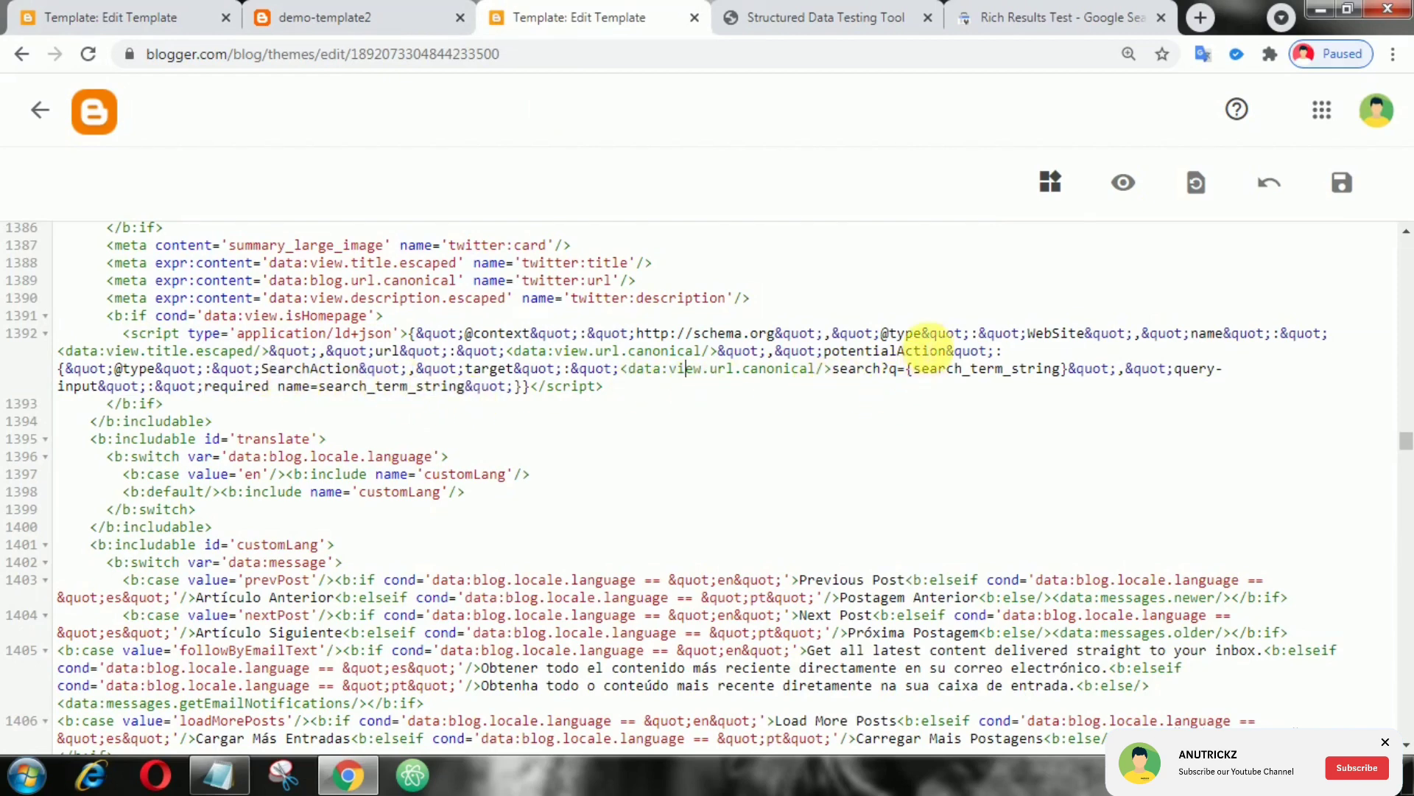
{"action": "left_click_drag", "start_coordinate": [1029, 334], "coordinate": [1084, 335]}
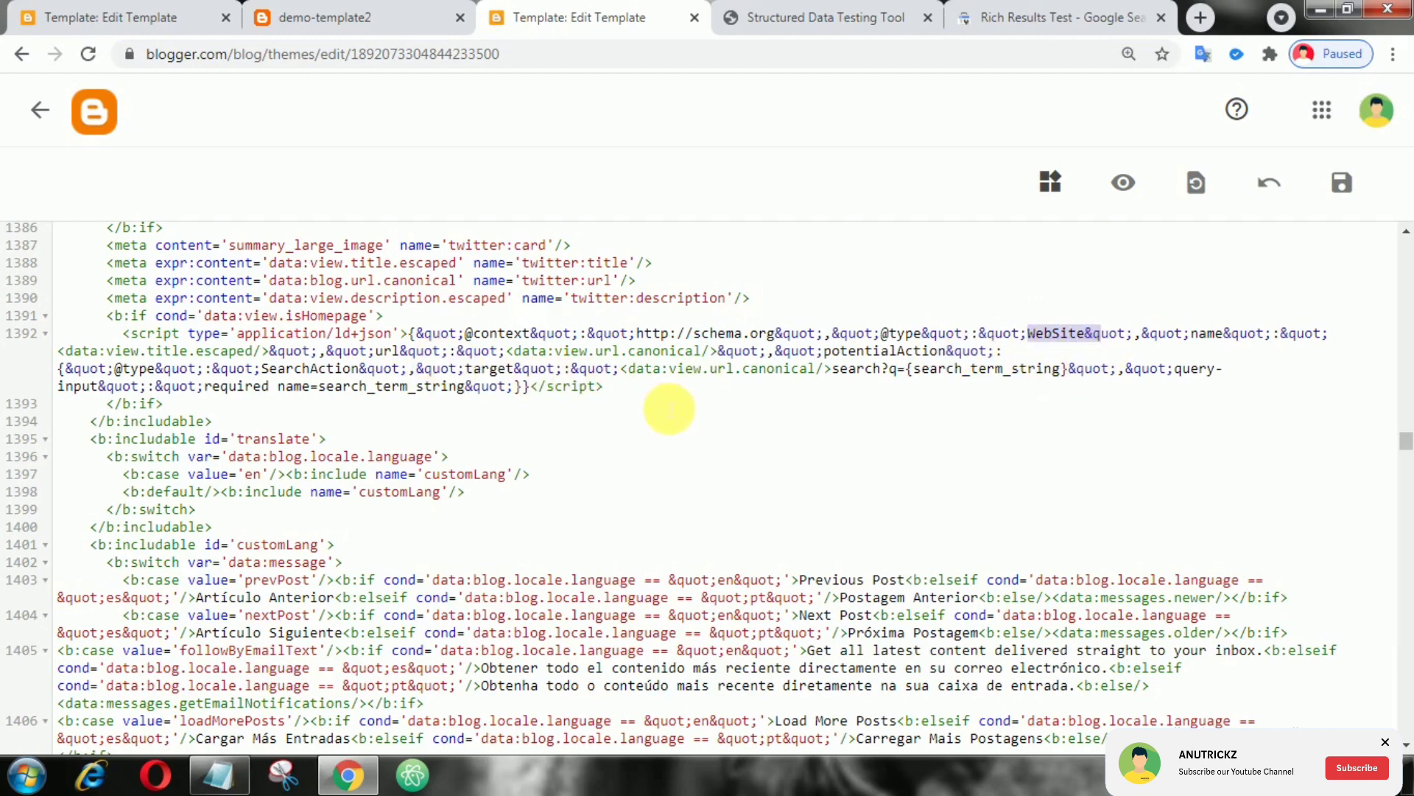
{"action": "left_click_drag", "start_coordinate": [602, 389], "coordinate": [128, 337]}
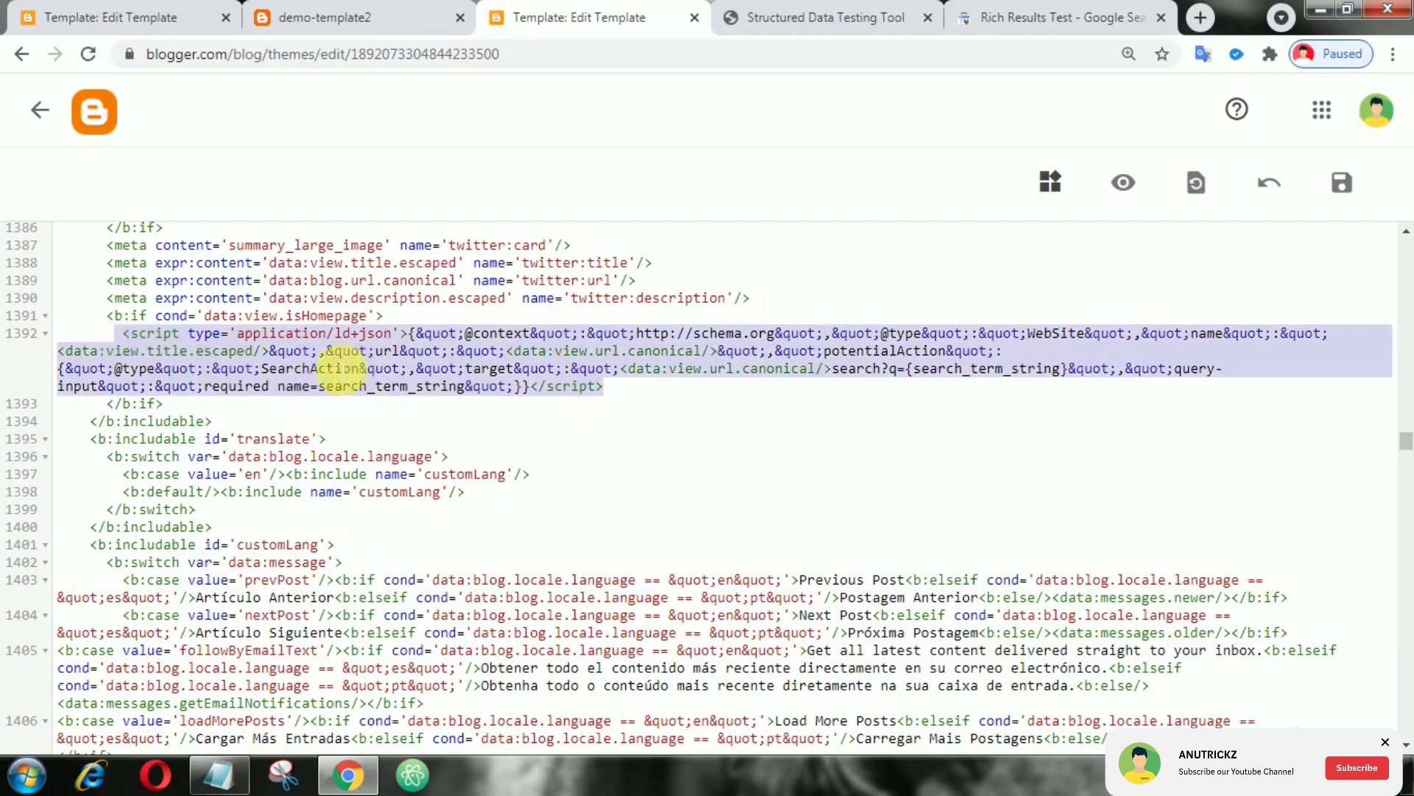
{"action": "left_click", "coordinate": [121, 17]}
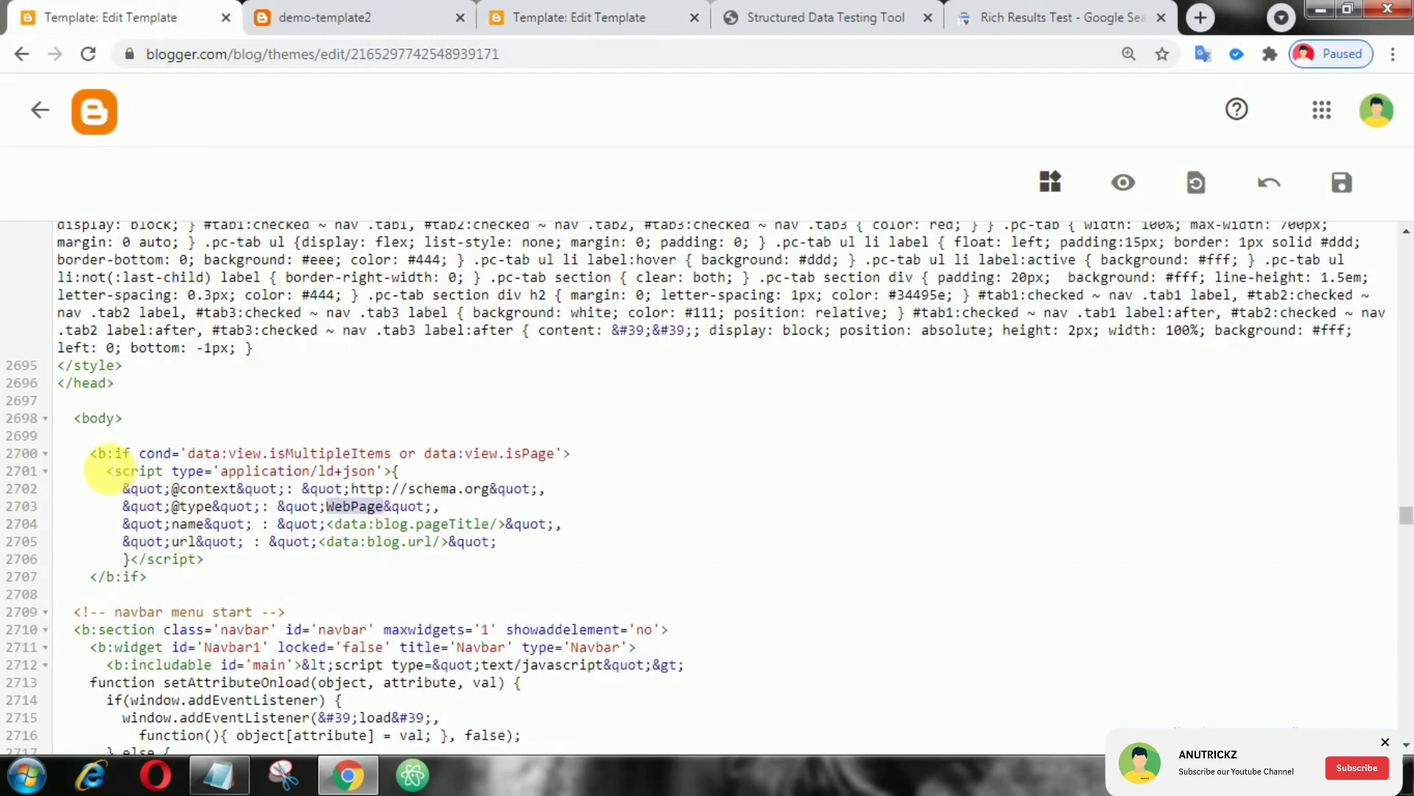
- Delete the old WebPage JSON-LD block on lines 2700–2707 after <body>
{"action": "mouse_move", "coordinate": [111, 488]}
{"action": "left_mouse_down"}
{"action": "mouse_move", "coordinate": [126, 468]}
{"action": "mouse_move", "coordinate": [182, 577]}
{"action": "left_mouse_up"}
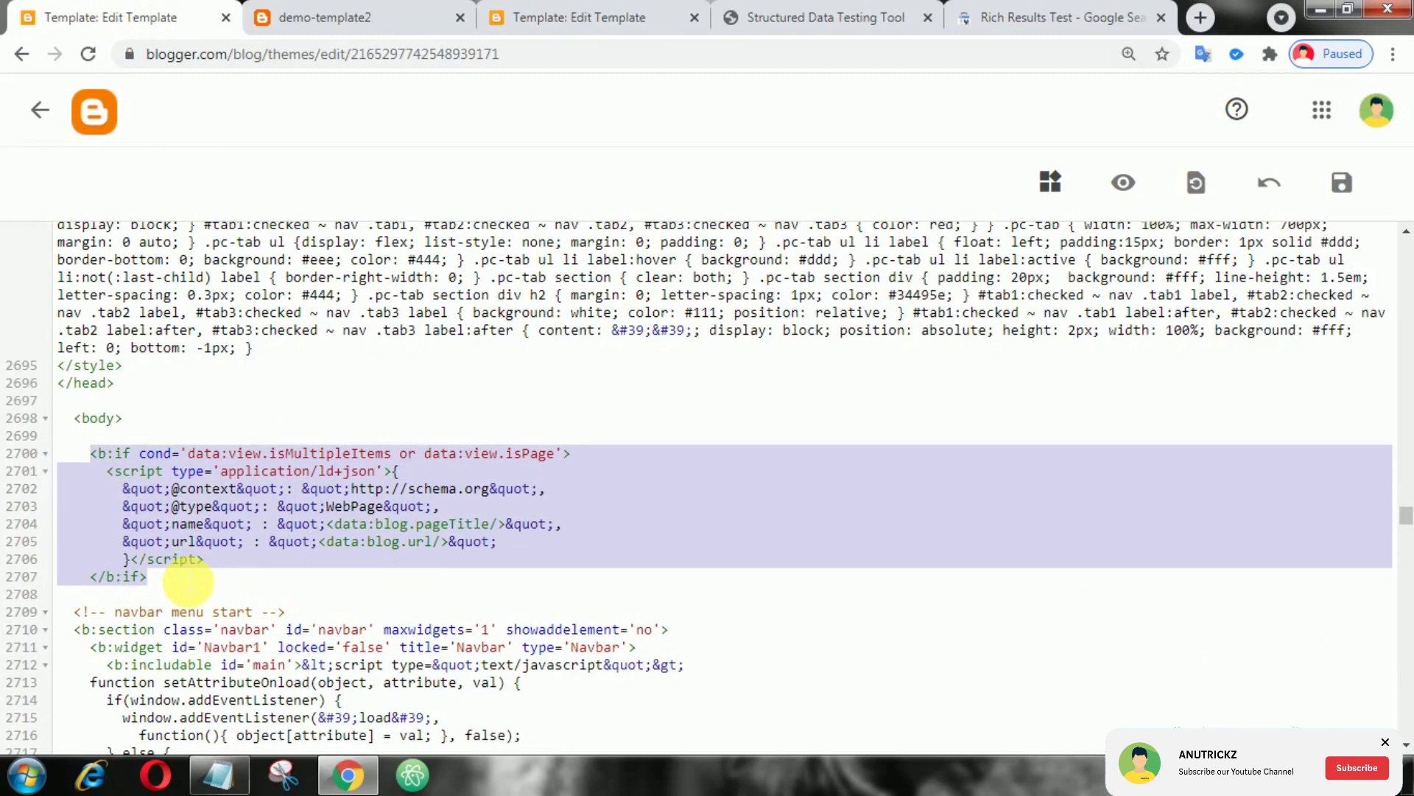
{"action": "key", "text": "Delete"}
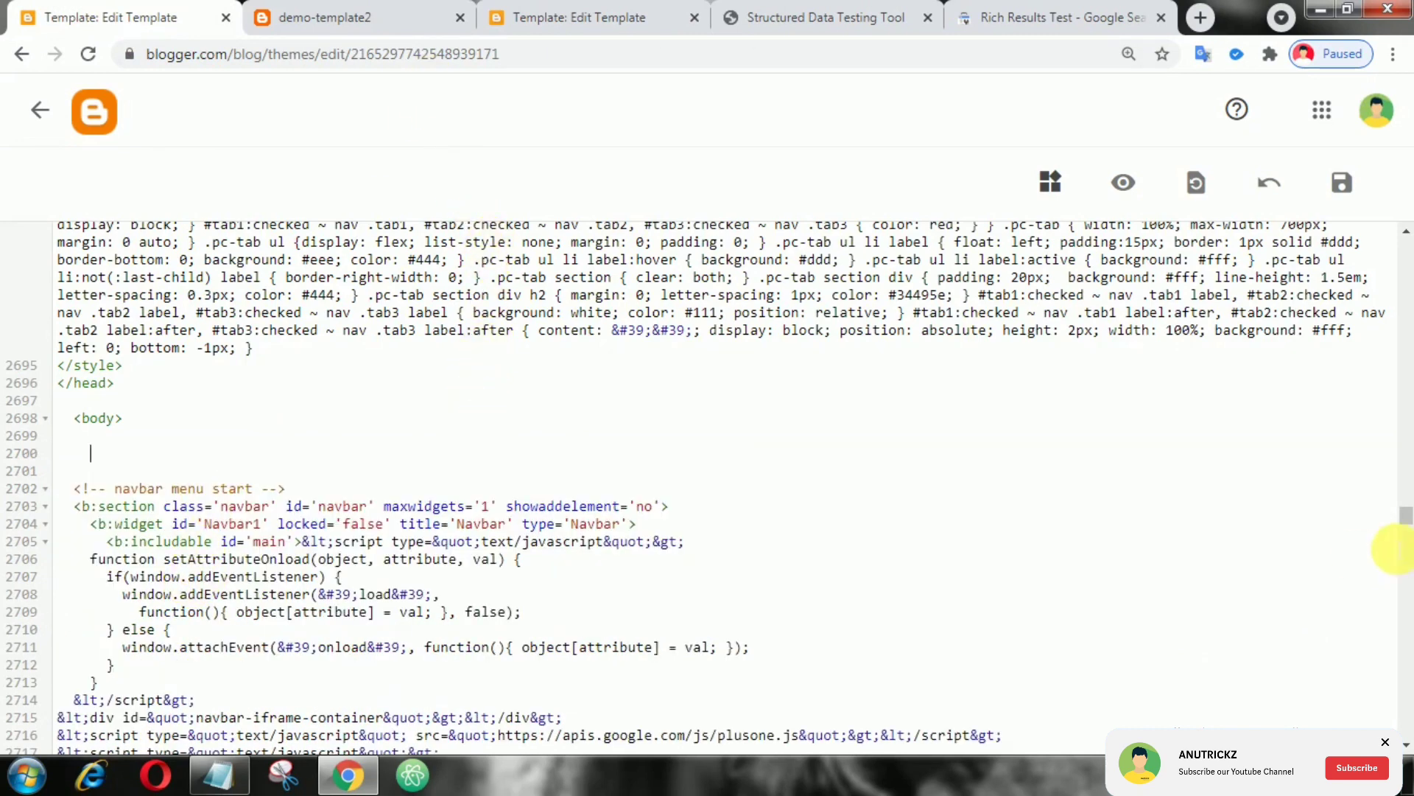
- Copy the entire sitelinks searchbox schema script from the Notepad notes
{"action": "left_click", "coordinate": [218, 775]}
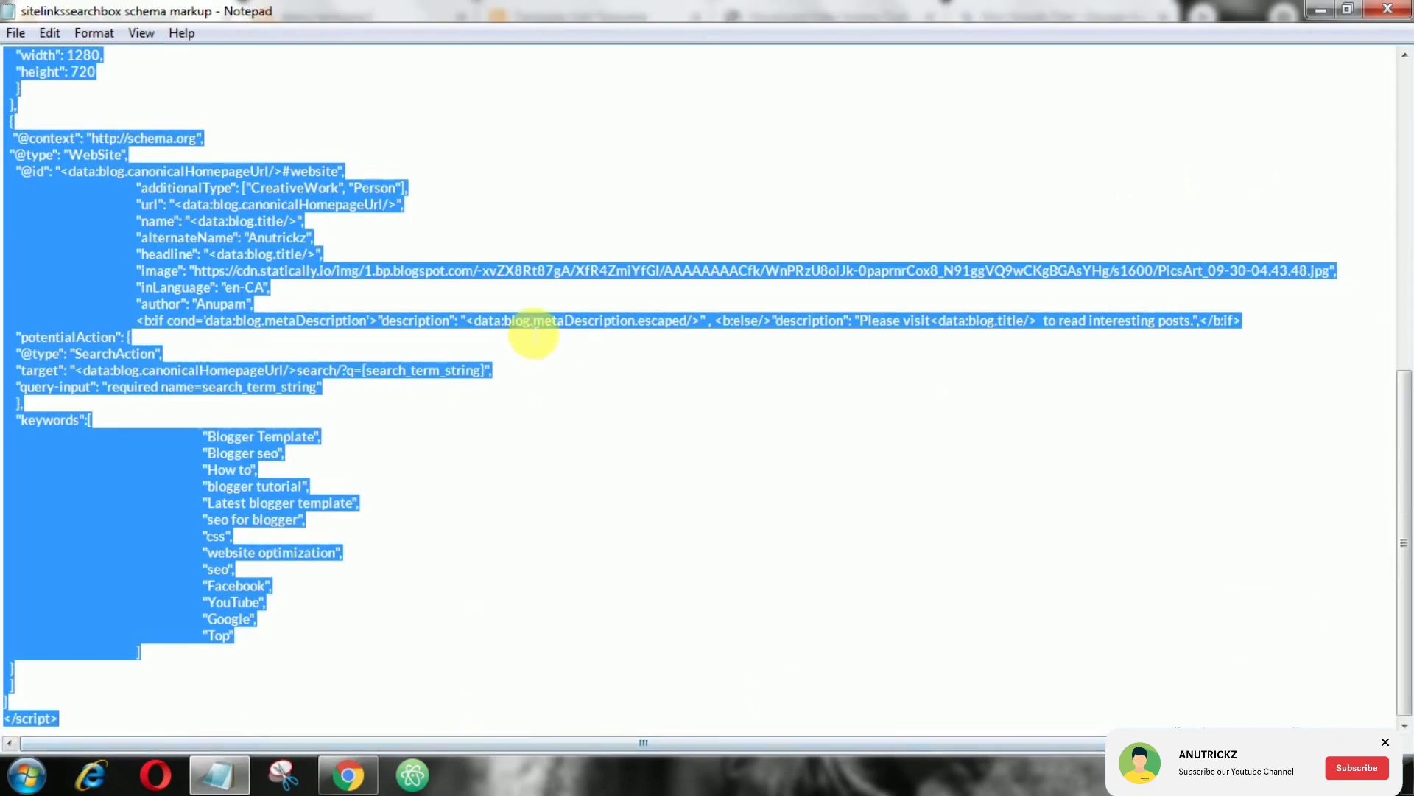
{"action": "scroll", "coordinate": [309, 211], "scroll_direction": "up", "scroll_amount": 4}
{"action": "scroll", "coordinate": [306, 222], "scroll_direction": "up", "scroll_amount": 6}
{"action": "scroll", "coordinate": [237, 215], "scroll_direction": "up", "scroll_amount": 2}
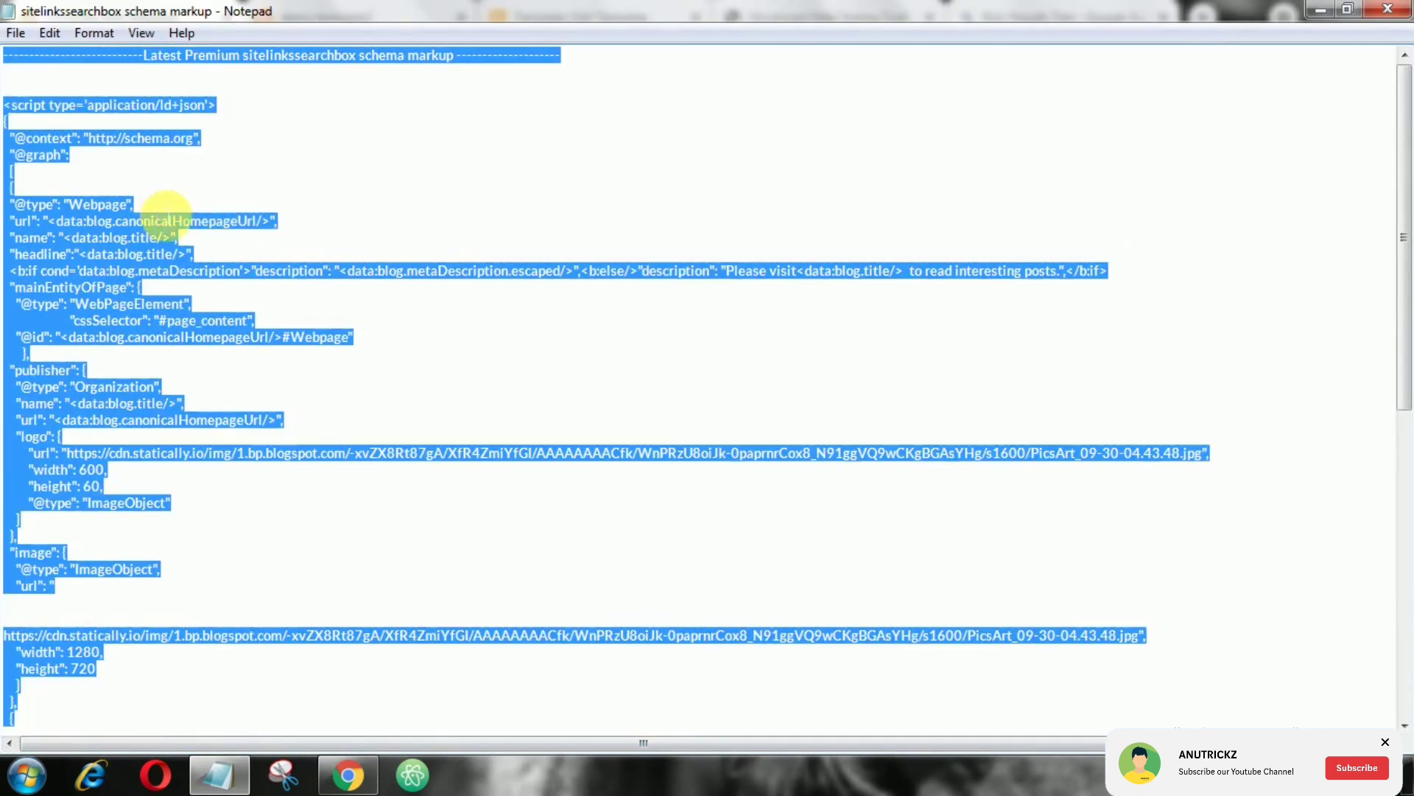
{"action": "left_click", "coordinate": [144, 188]}
{"action": "mouse_move", "coordinate": [9, 105]}
{"action": "left_mouse_down"}
{"action": "mouse_move", "coordinate": [352, 542]}
{"action": "mouse_move", "coordinate": [337, 702]}
{"action": "left_mouse_up"}
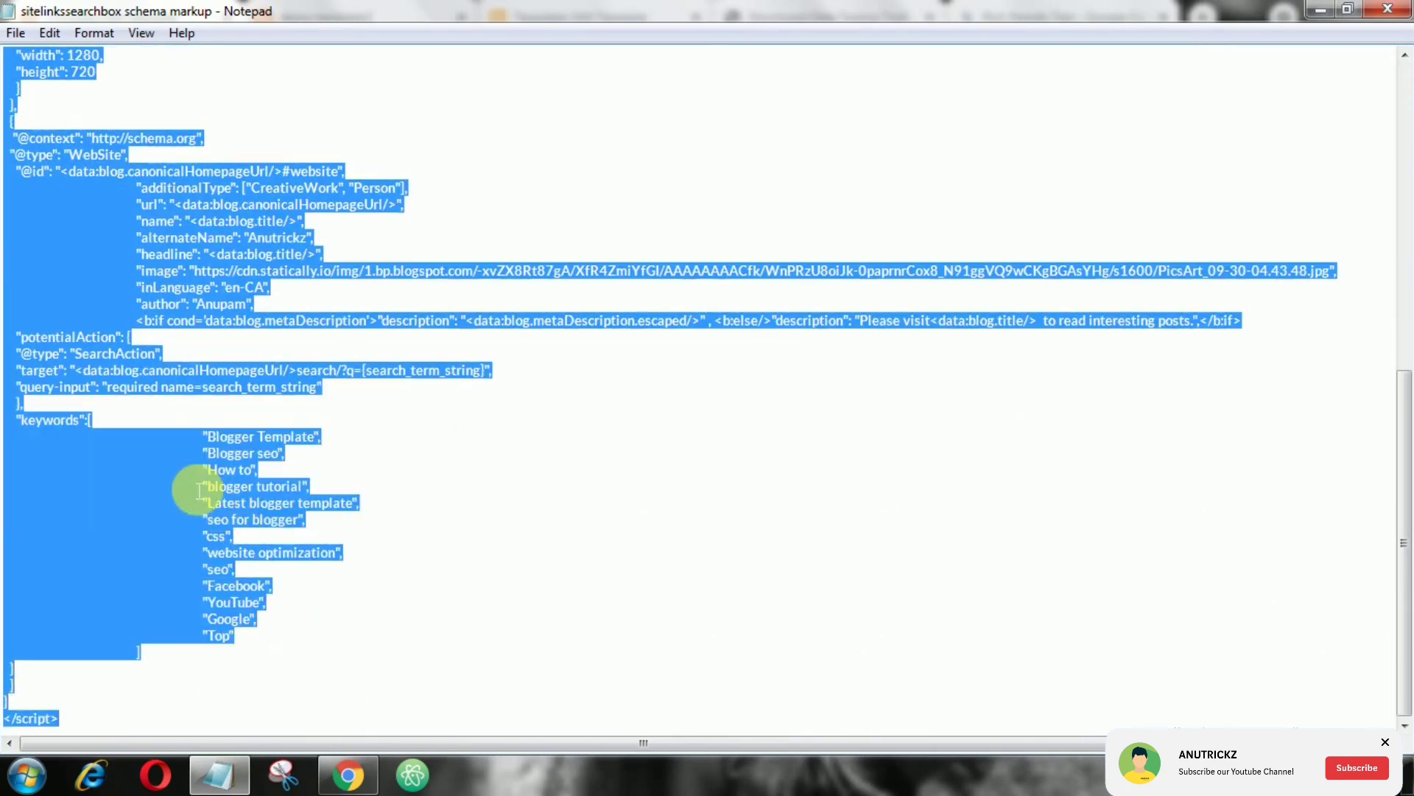
{"action": "right_click", "coordinate": [190, 191]}
{"action": "left_click", "coordinate": [261, 263]}
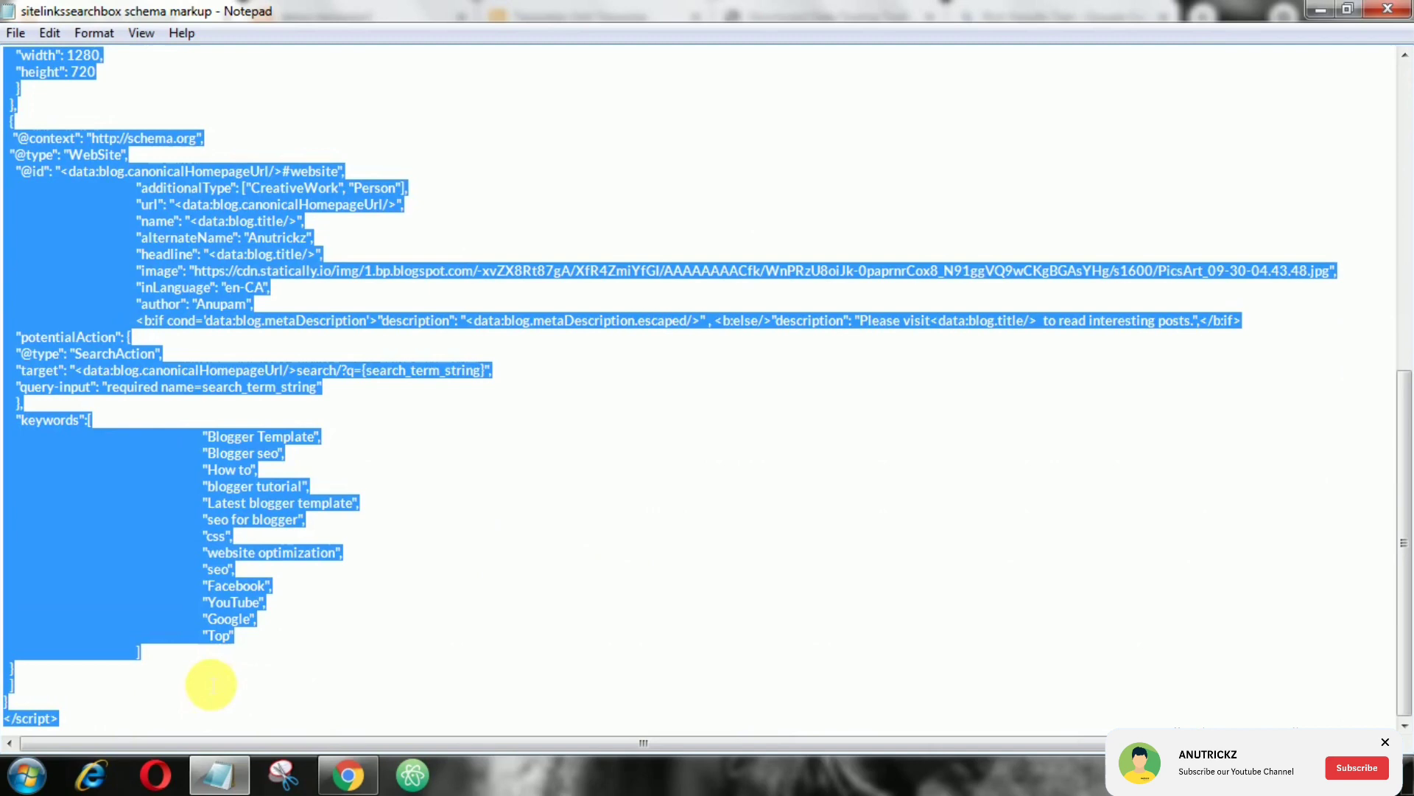
{"action": "left_click", "coordinate": [219, 773]}
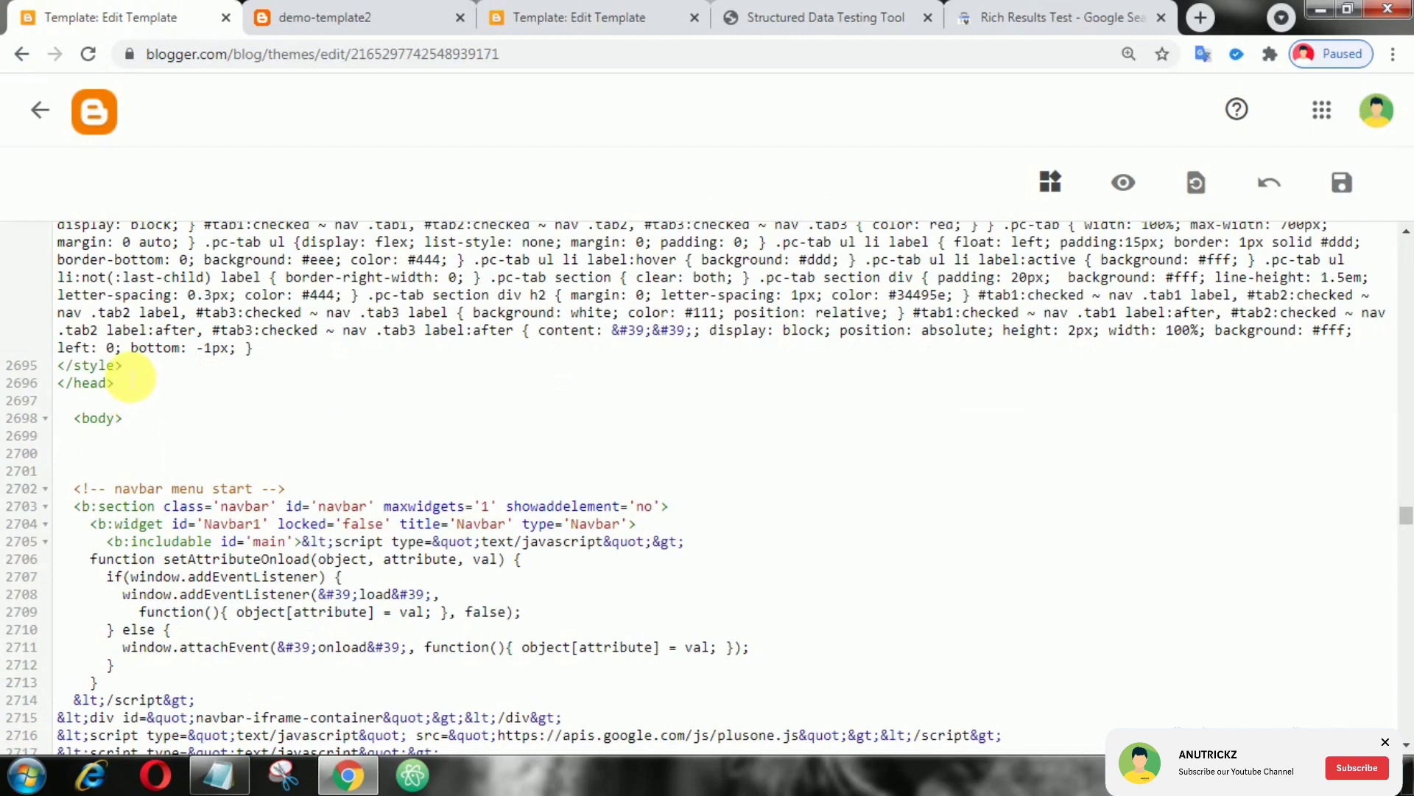
- Paste the copied schema script onto the empty line after <body>
{"action": "right_click", "coordinate": [103, 439]}
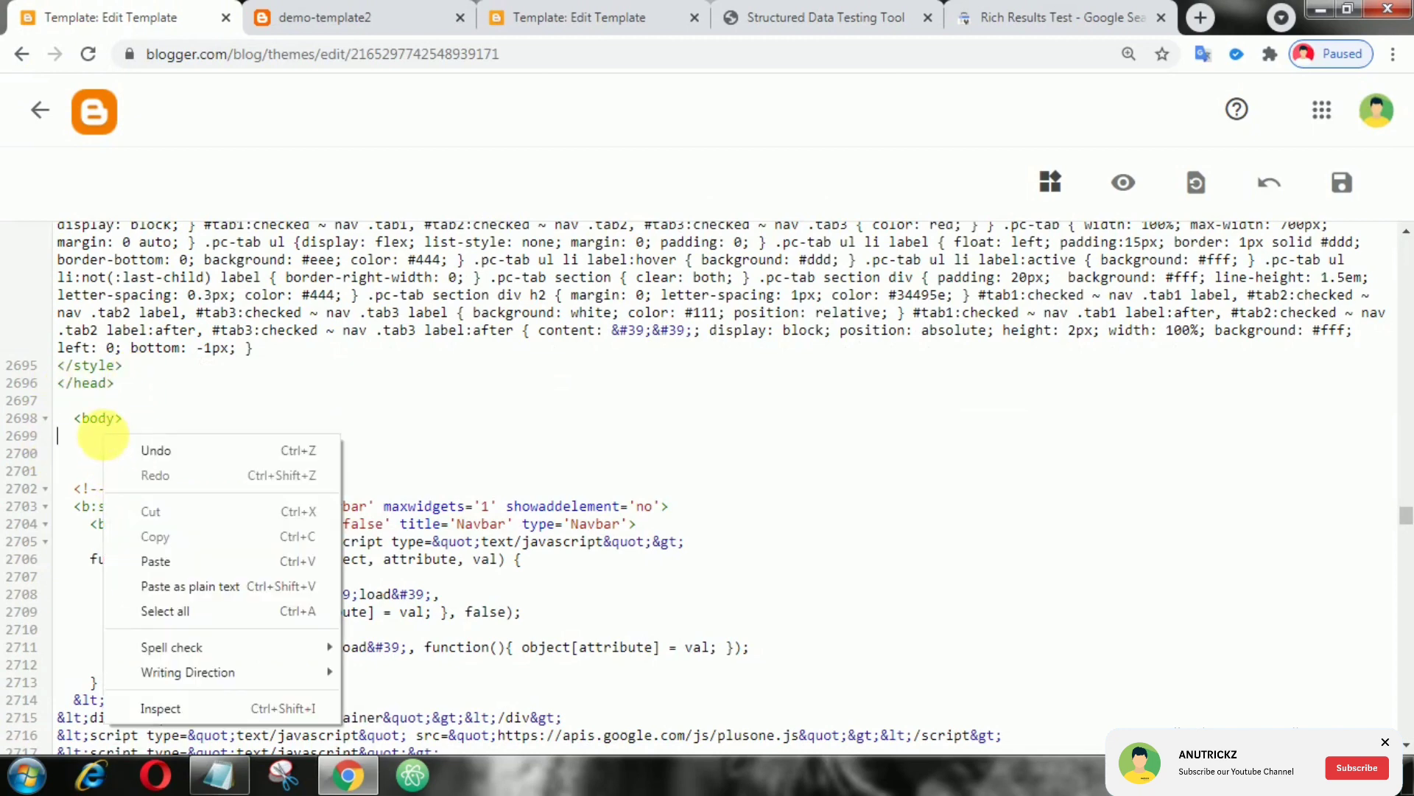
{"action": "left_click", "coordinate": [161, 566]}
{"action": "scroll", "coordinate": [161, 569], "scroll_direction": "down", "scroll_amount": 2}
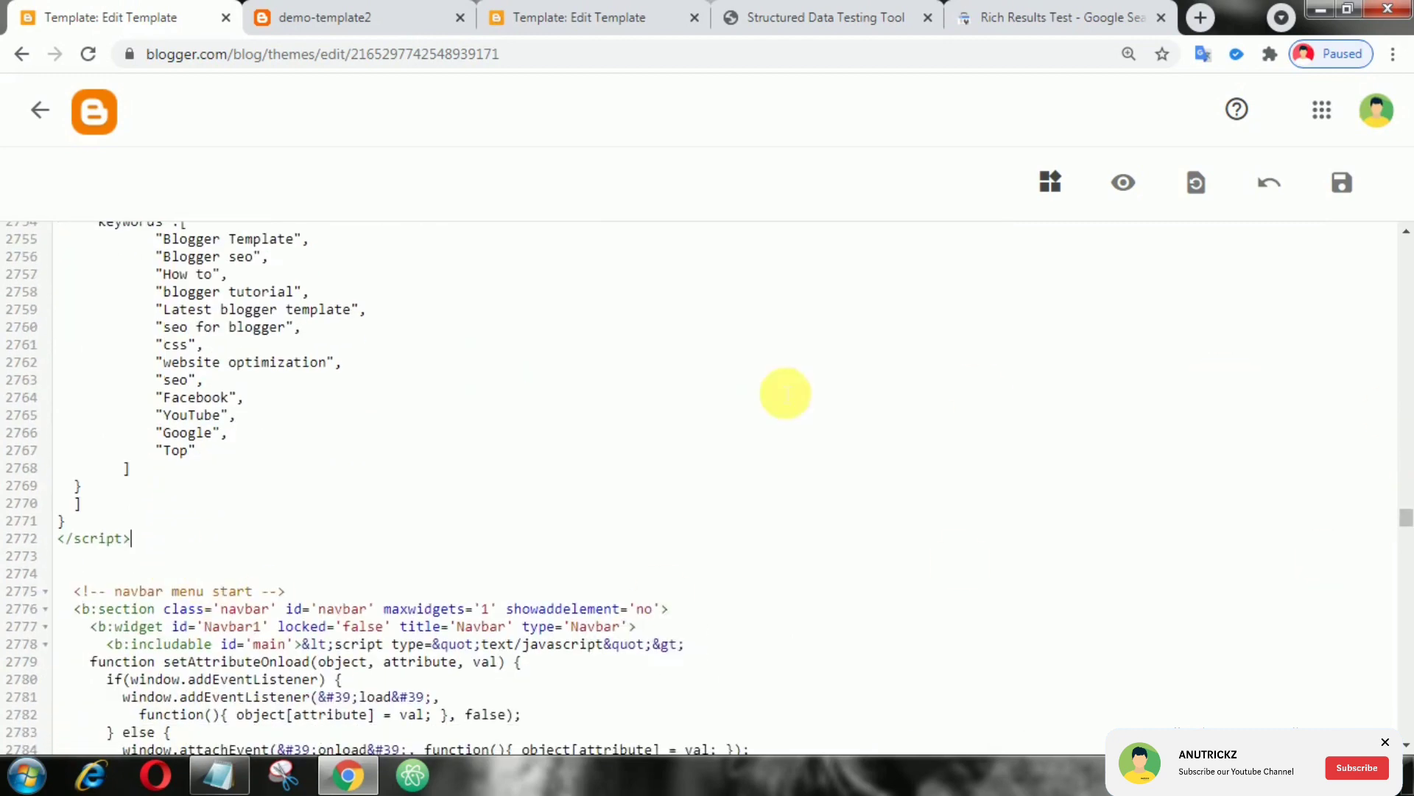
{"action": "scroll", "coordinate": [144, 524], "scroll_direction": "up", "scroll_amount": 2}
{"action": "scroll", "coordinate": [439, 559], "scroll_direction": "up", "scroll_amount": 2}
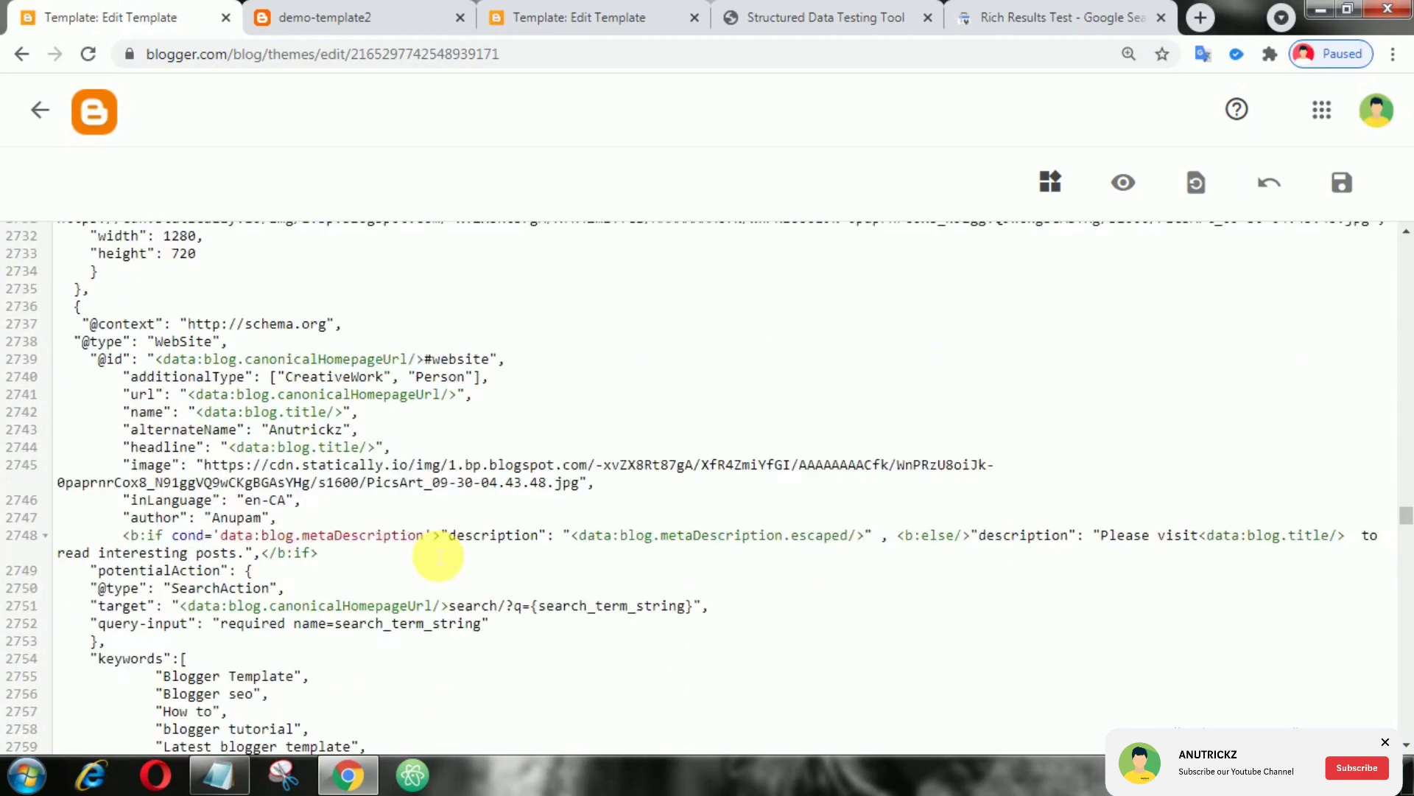
{"action": "scroll", "coordinate": [439, 557], "scroll_direction": "up", "scroll_amount": 2}
{"action": "scroll", "coordinate": [442, 505], "scroll_direction": "up", "scroll_amount": 3}
{"action": "scroll", "coordinate": [442, 505], "scroll_direction": "up", "scroll_amount": 2}
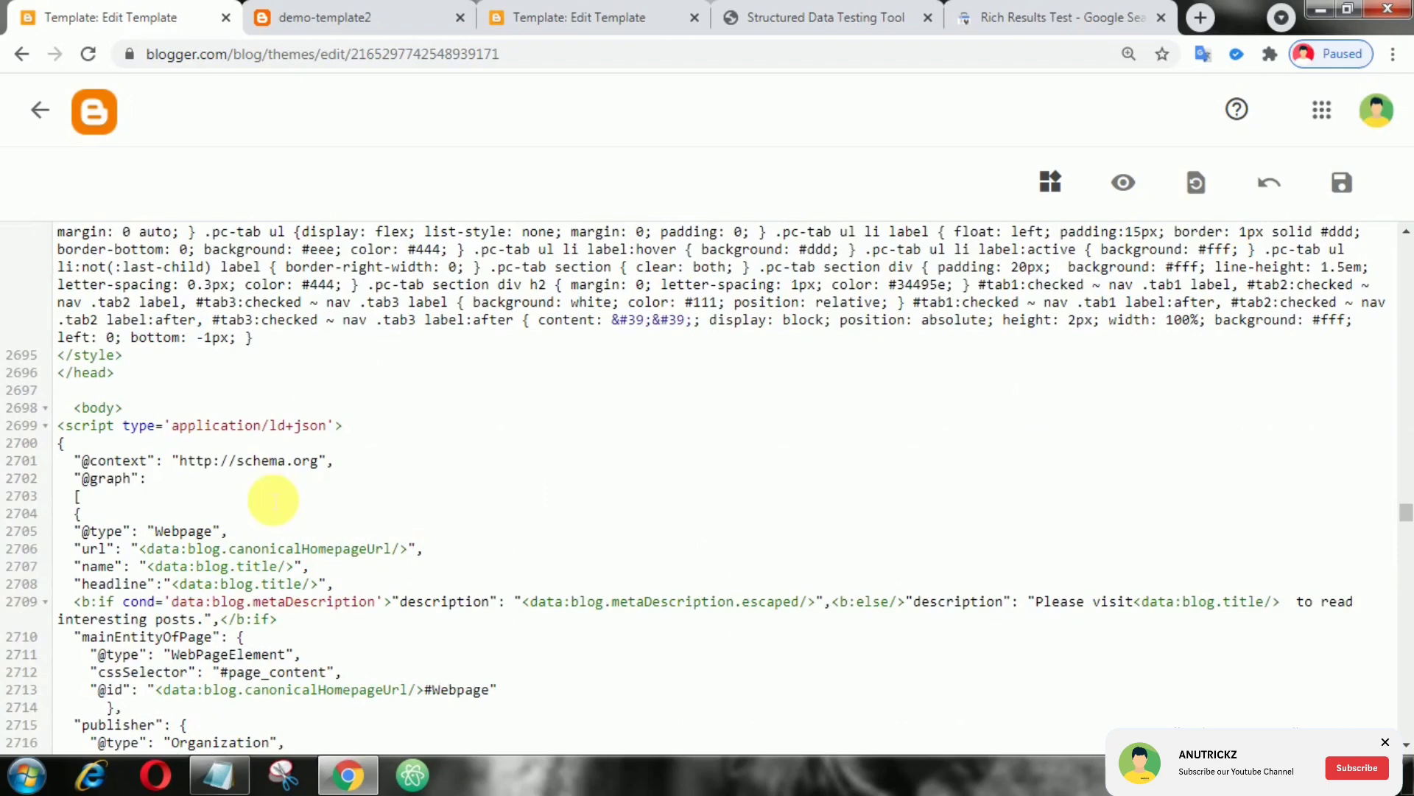
{"action": "scroll", "coordinate": [273, 500], "scroll_direction": "down", "scroll_amount": 2}
{"action": "scroll", "coordinate": [209, 462], "scroll_direction": "down", "scroll_amount": 2}
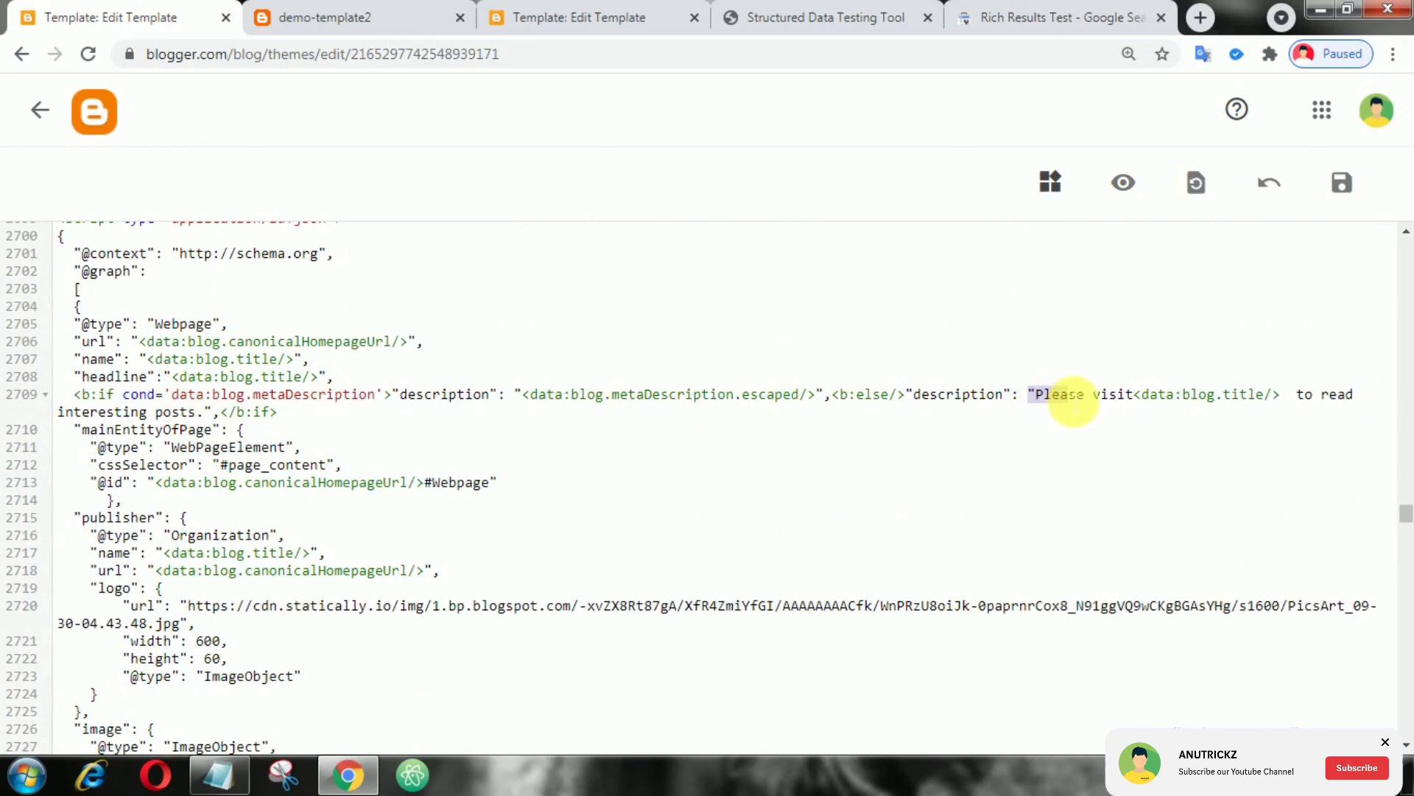
{"action": "scroll", "coordinate": [405, 468], "scroll_direction": "down", "scroll_amount": 4}
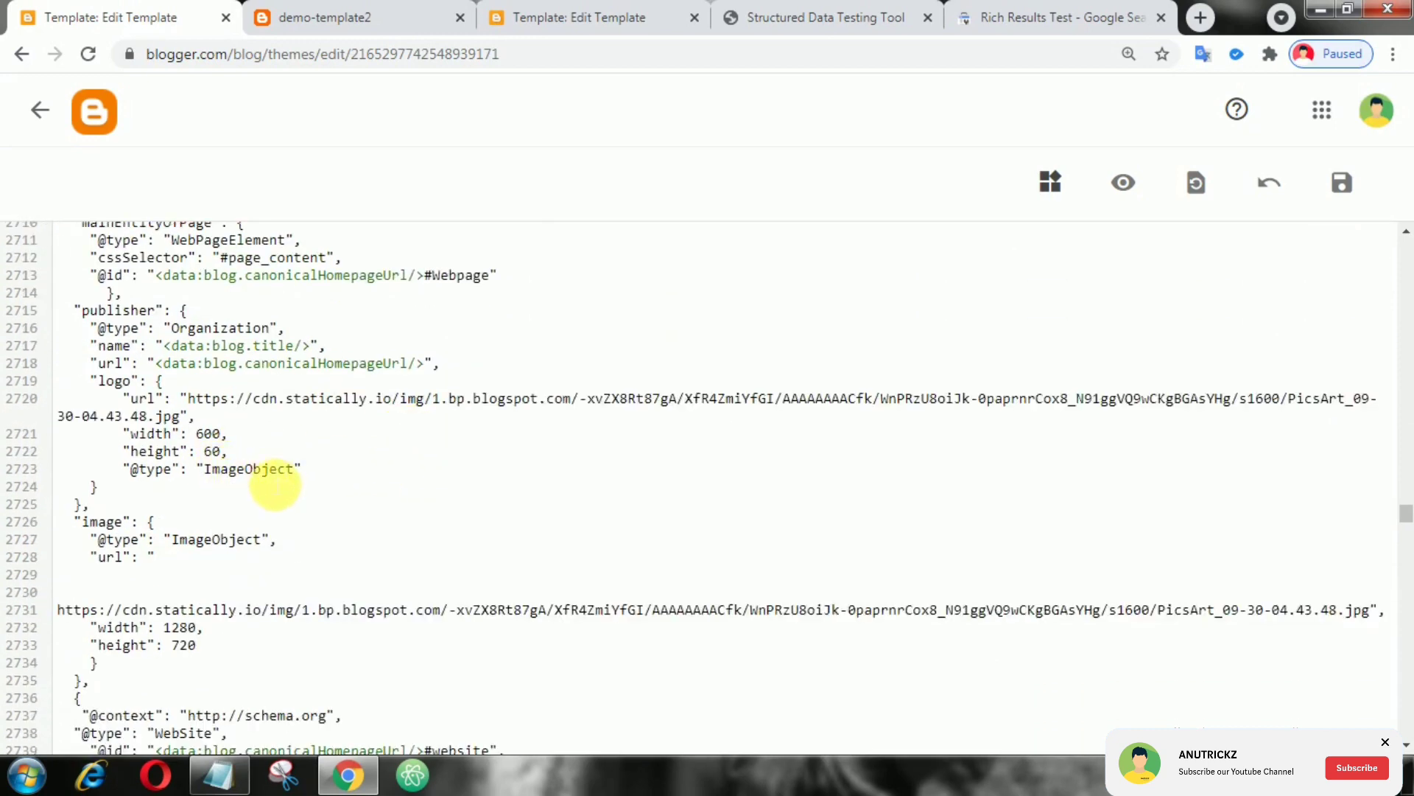
- Check the logo and WebSite image URLs in the pasted JSON-LD script
{"action": "left_click_drag", "start_coordinate": [194, 405], "coordinate": [1354, 418]}
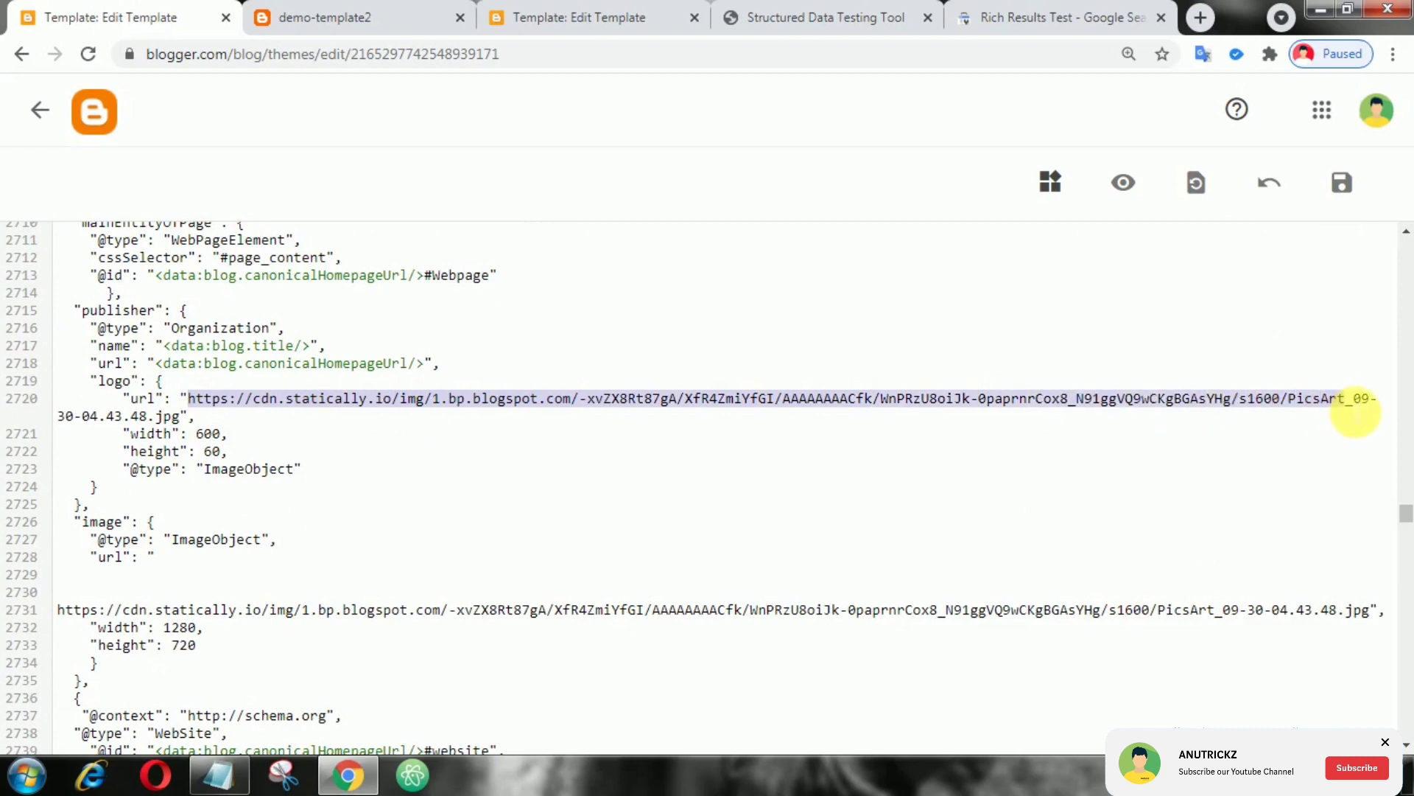
{"action": "left_click", "coordinate": [269, 427]}
{"action": "mouse_move", "coordinate": [189, 401]}
{"action": "left_mouse_down"}
{"action": "mouse_move", "coordinate": [1395, 410]}
{"action": "mouse_move", "coordinate": [1263, 401]}
{"action": "left_mouse_up"}
{"action": "left_click", "coordinate": [537, 545]}
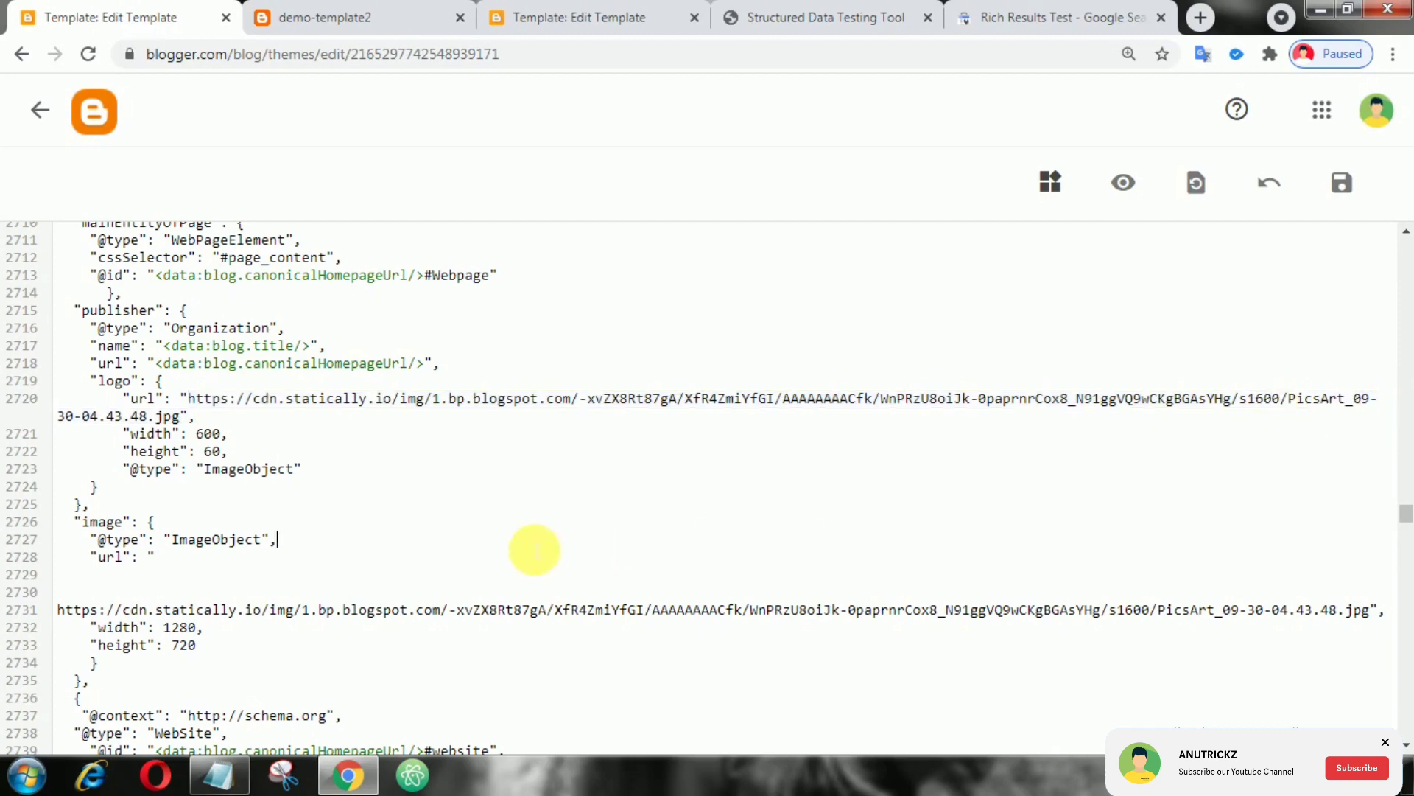
{"action": "scroll", "coordinate": [538, 552], "scroll_direction": "down", "scroll_amount": 2}
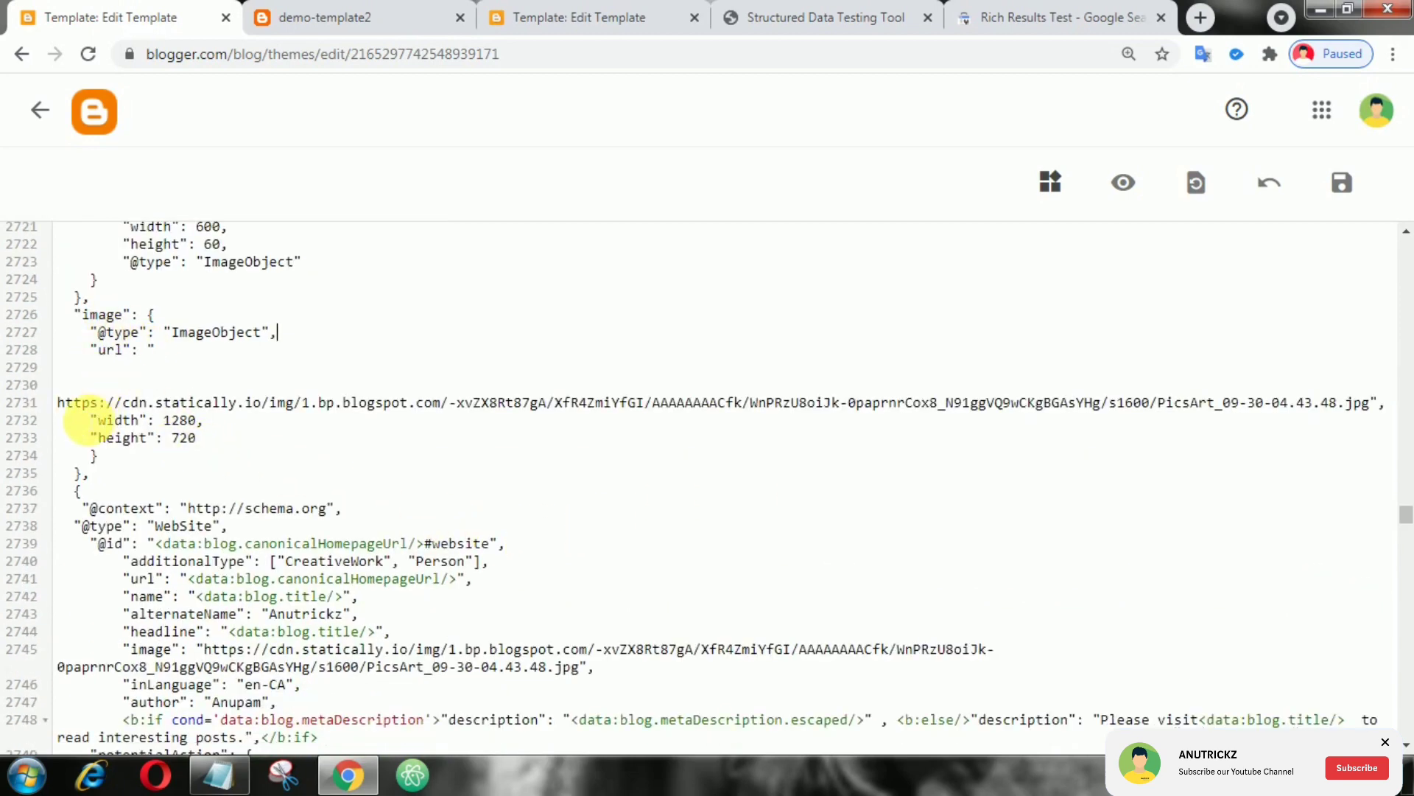
{"action": "left_click_drag", "start_coordinate": [58, 404], "coordinate": [1169, 421]}
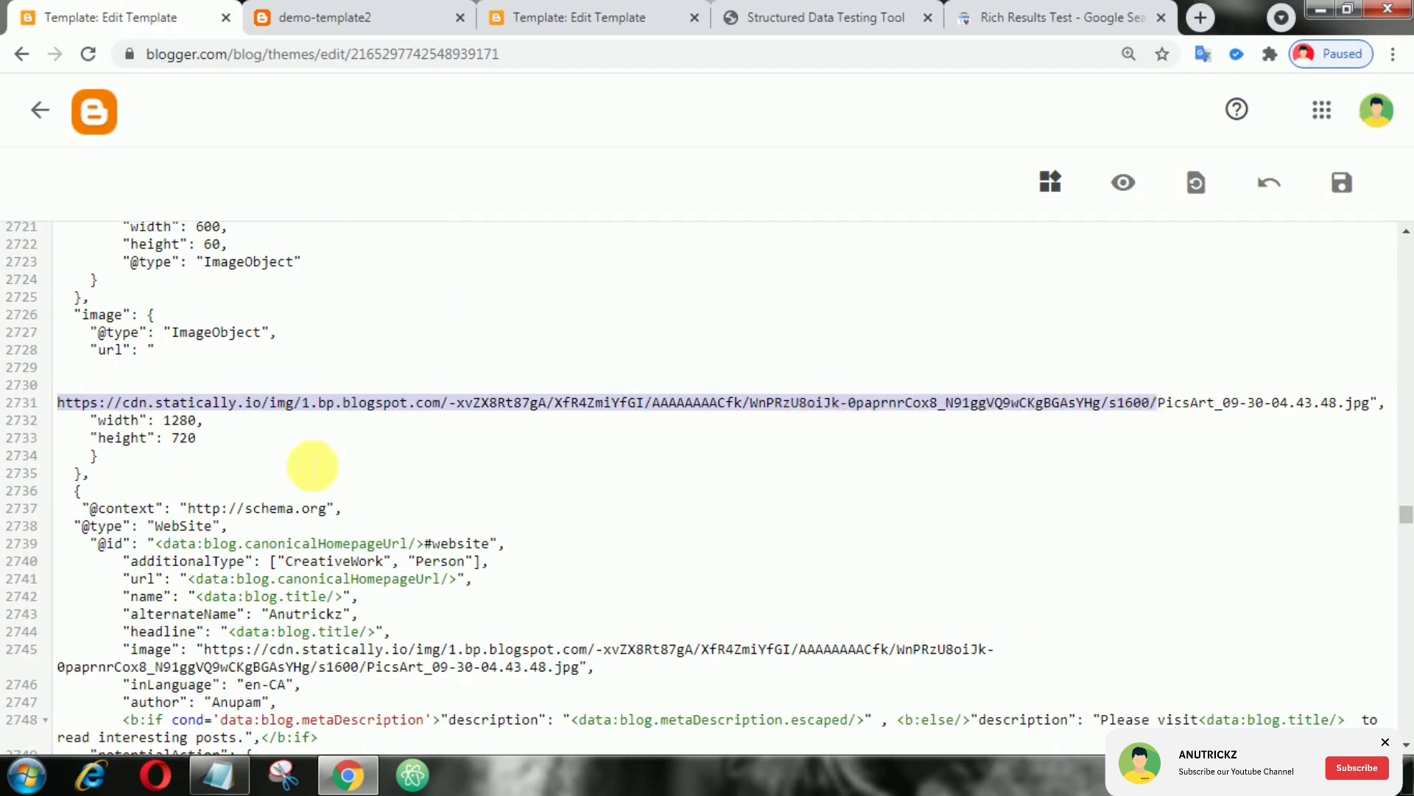
{"action": "left_click", "coordinate": [199, 439]}
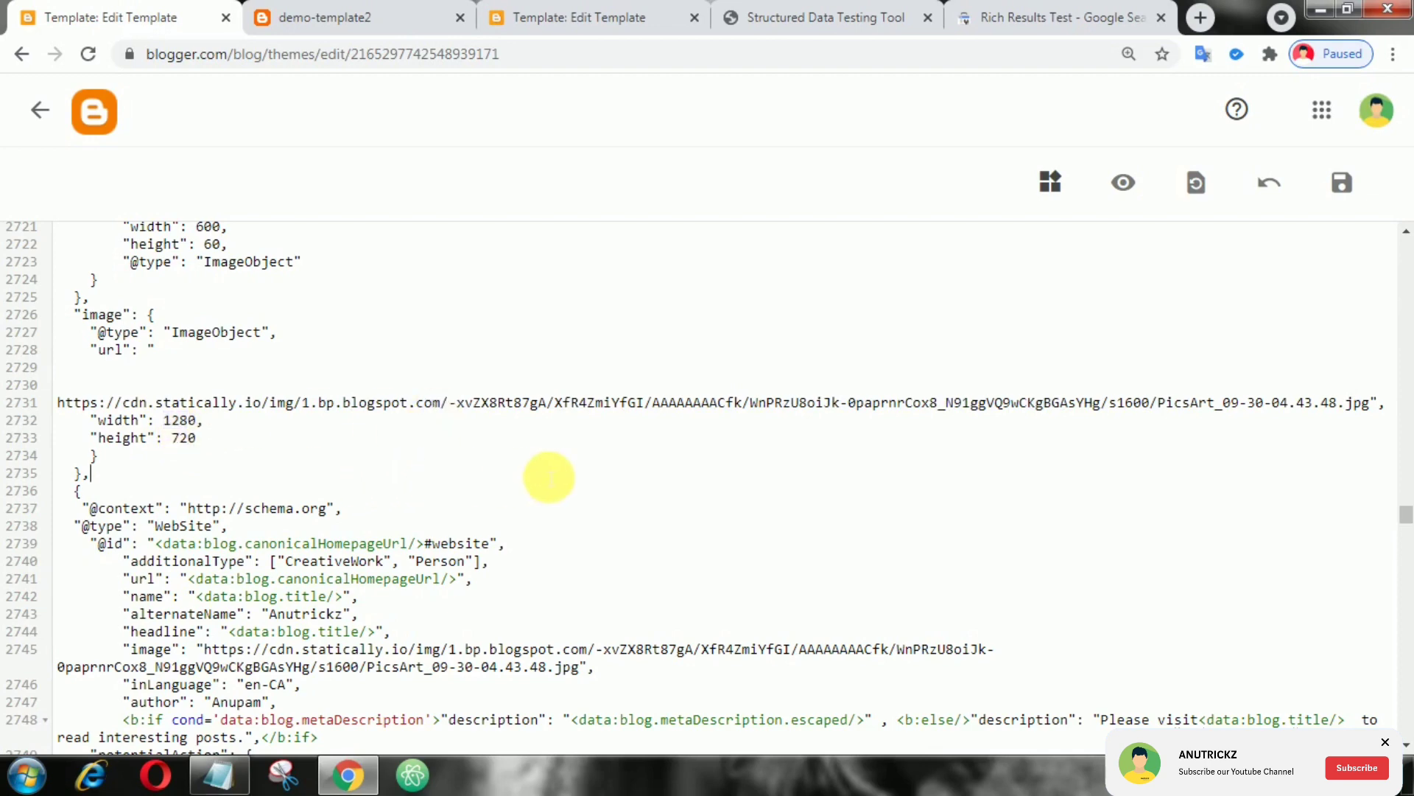
{"action": "scroll", "coordinate": [553, 474], "scroll_direction": "down", "scroll_amount": 2}
{"action": "scroll", "coordinate": [166, 415], "scroll_direction": "up", "scroll_amount": 1}
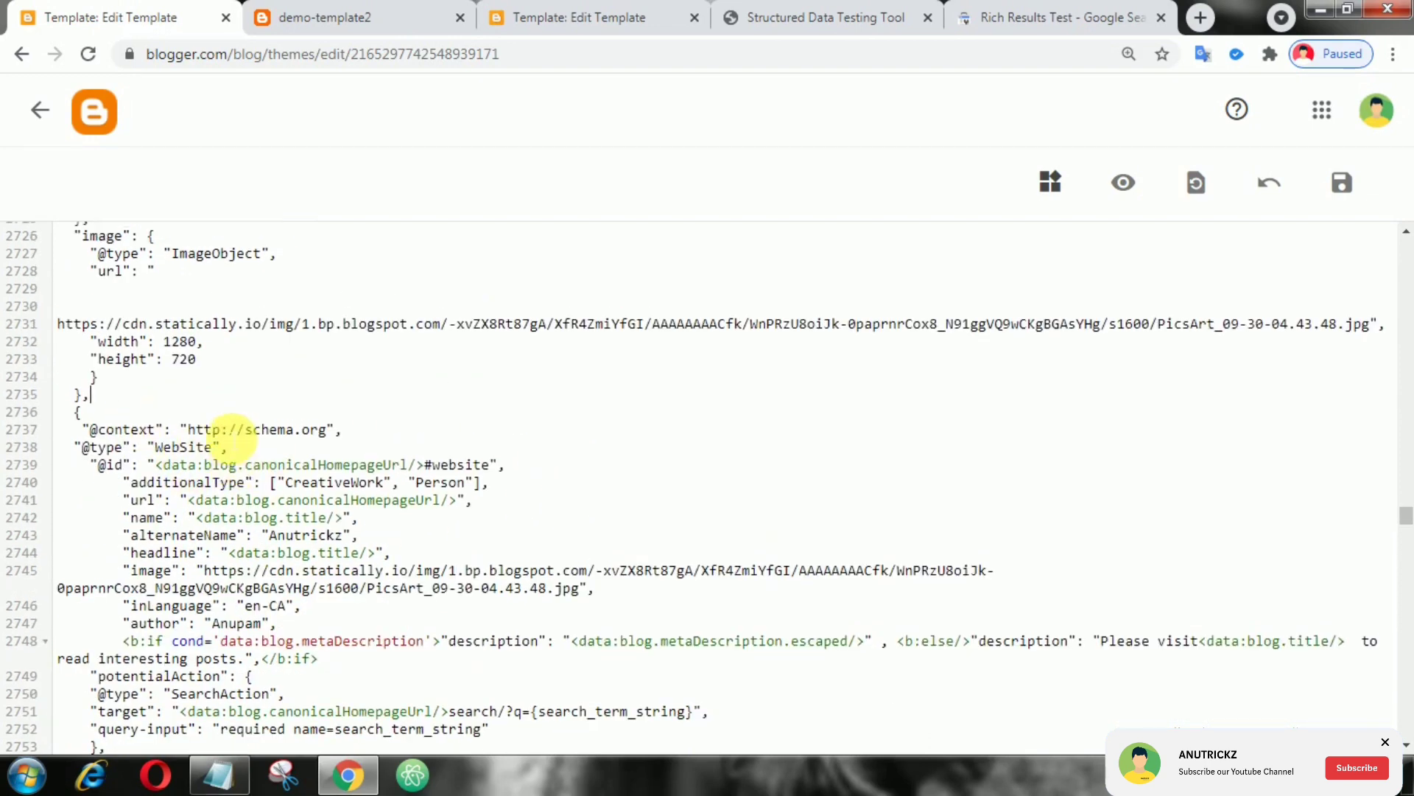
{"action": "scroll", "coordinate": [226, 436], "scroll_direction": "up", "scroll_amount": 5}
{"action": "scroll", "coordinate": [217, 398], "scroll_direction": "up", "scroll_amount": 3}
{"action": "scroll", "coordinate": [188, 387], "scroll_direction": "up", "scroll_amount": 2}
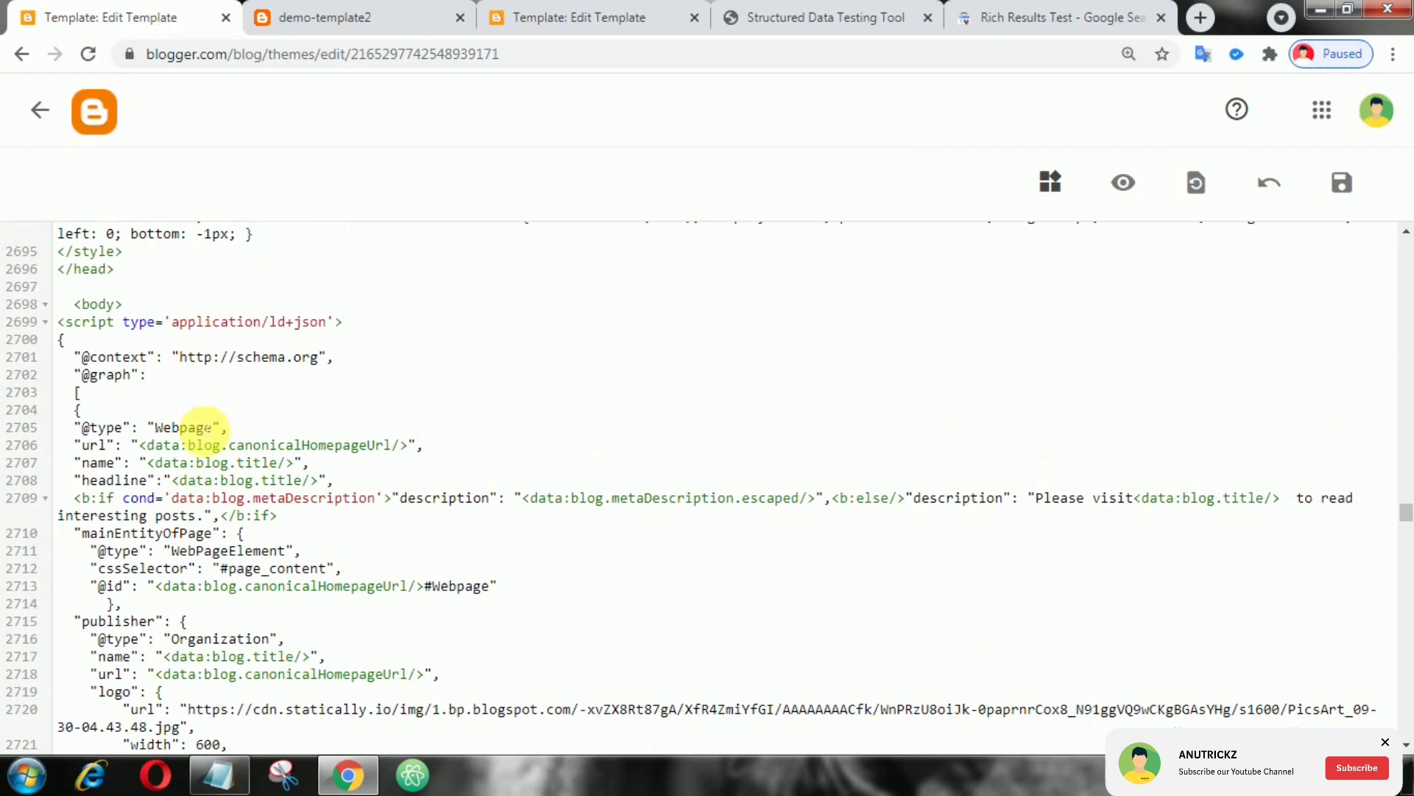
{"action": "scroll", "coordinate": [243, 432], "scroll_direction": "down", "scroll_amount": 5}
{"action": "scroll", "coordinate": [293, 467], "scroll_direction": "down", "scroll_amount": 4}
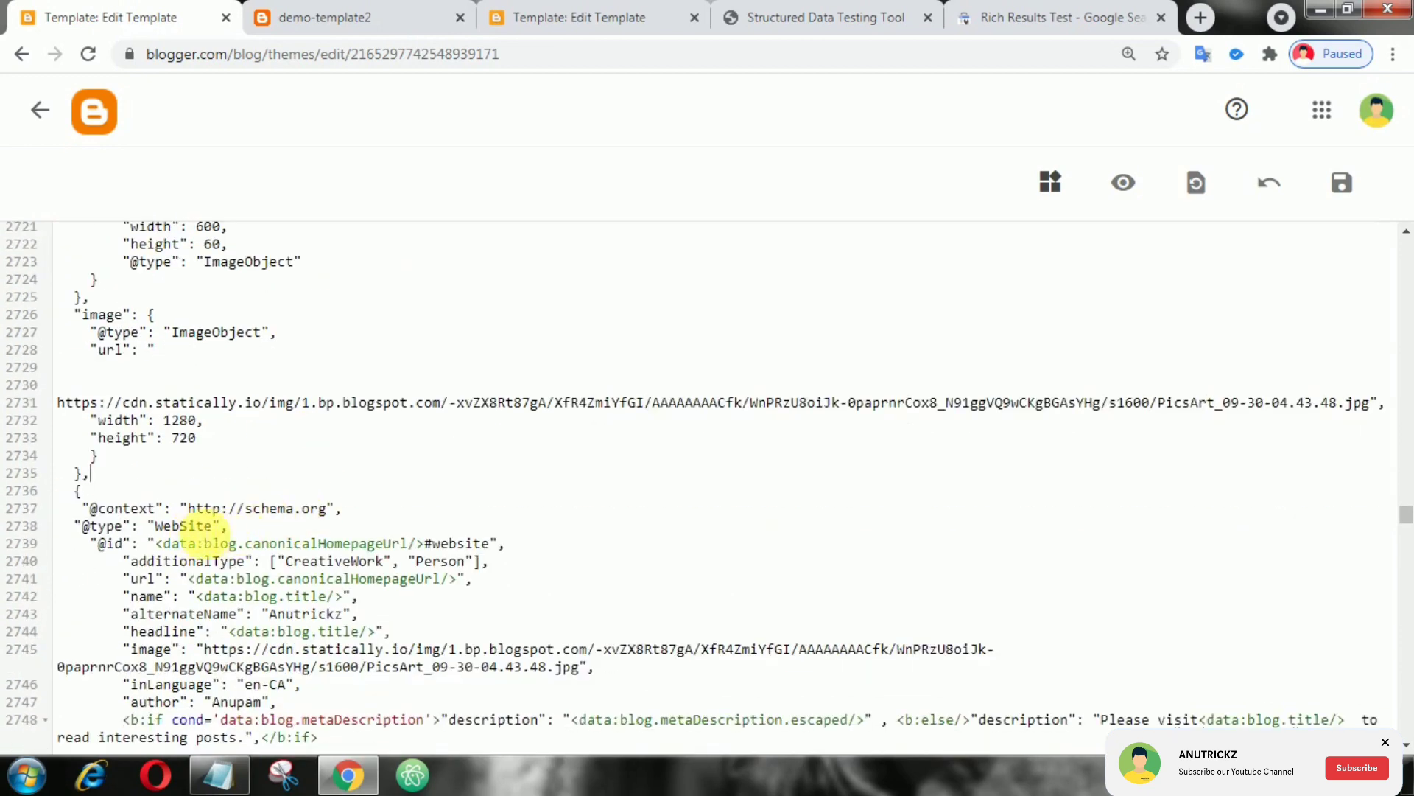
{"action": "scroll", "coordinate": [182, 531], "scroll_direction": "down", "scroll_amount": 2}
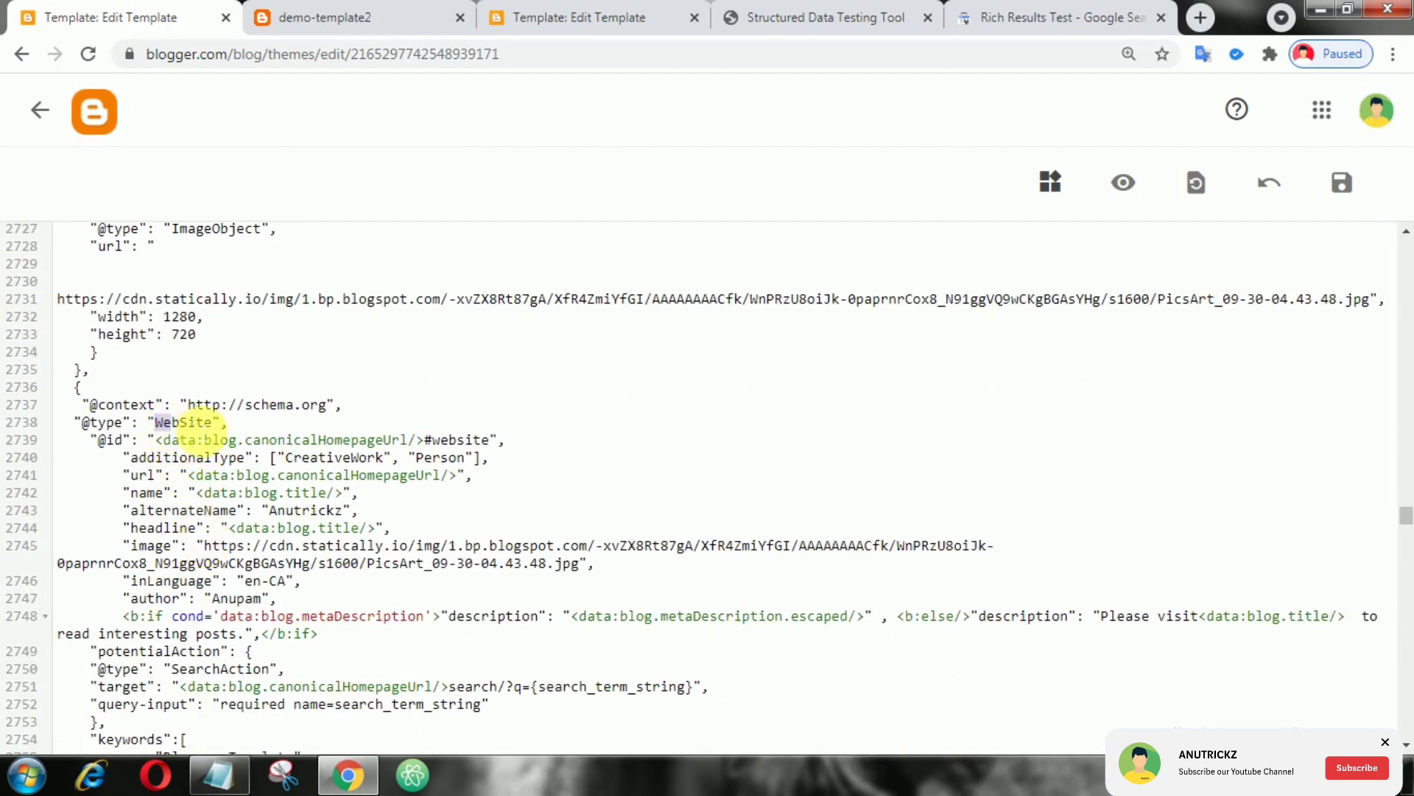
{"action": "scroll", "coordinate": [376, 453], "scroll_direction": "down", "scroll_amount": 2}
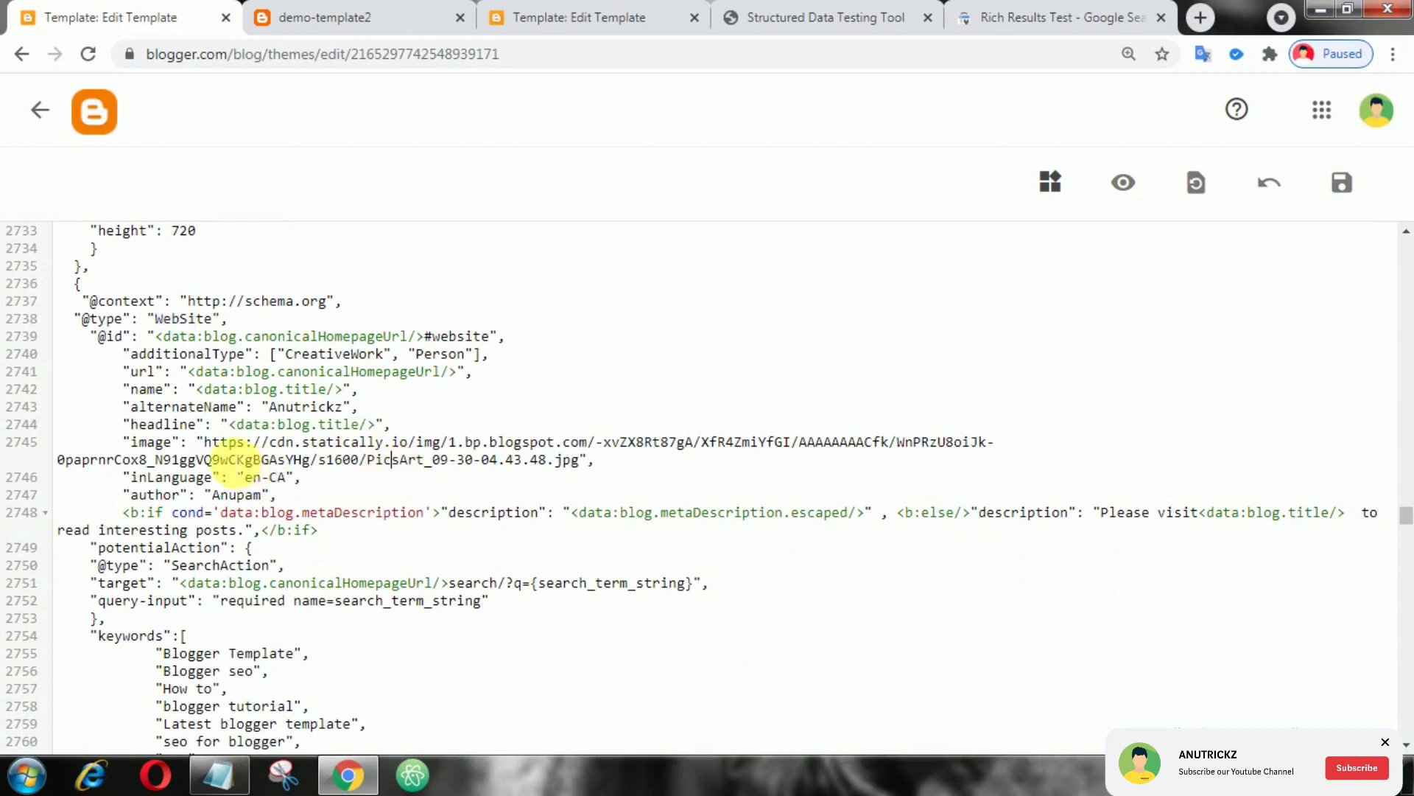
{"action": "mouse_move", "coordinate": [205, 444]}
{"action": "left_mouse_down"}
{"action": "mouse_move", "coordinate": [253, 460]}
{"action": "mouse_move", "coordinate": [578, 461]}
{"action": "left_mouse_up"}
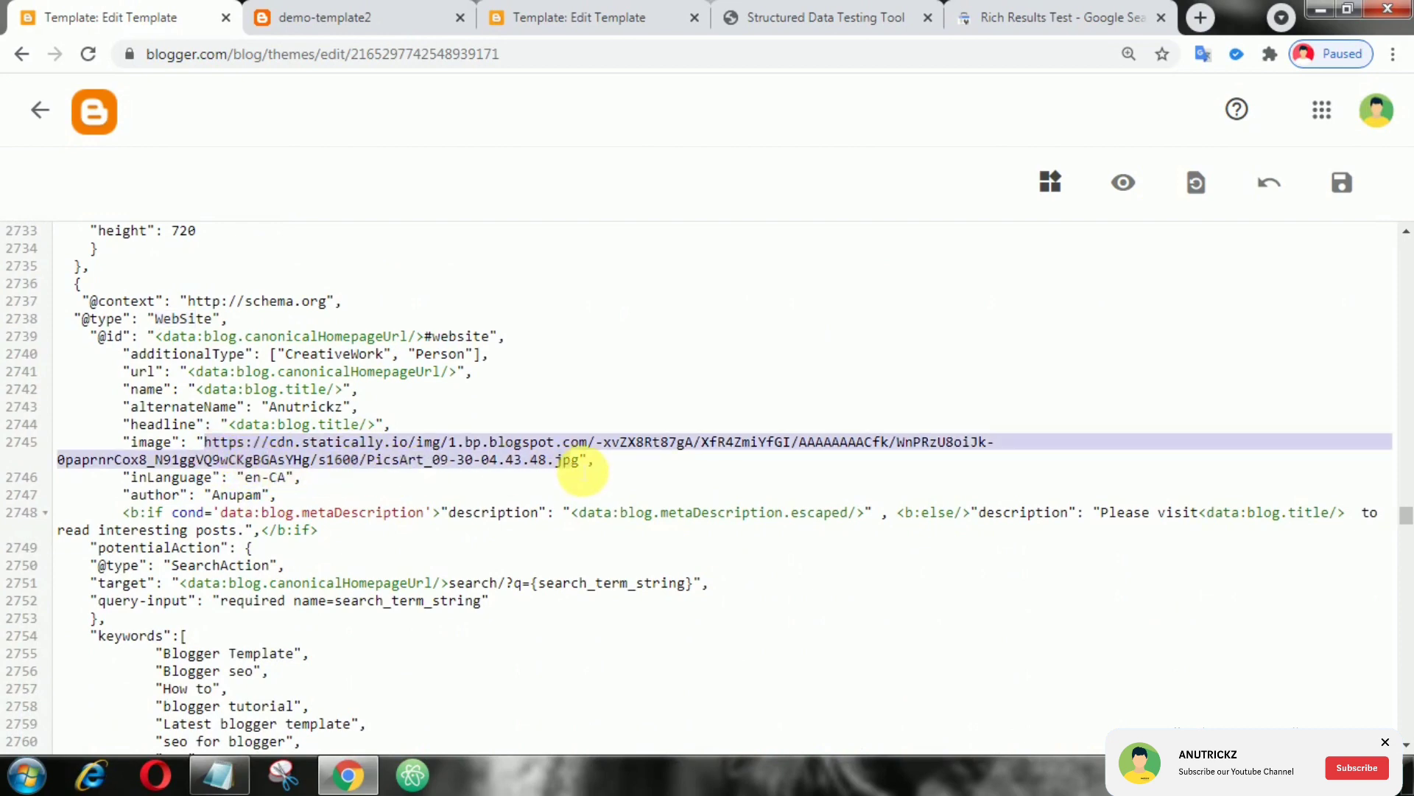
{"action": "left_click", "coordinate": [443, 426]}
{"action": "scroll", "coordinate": [413, 531], "scroll_direction": "down", "scroll_amount": 1}
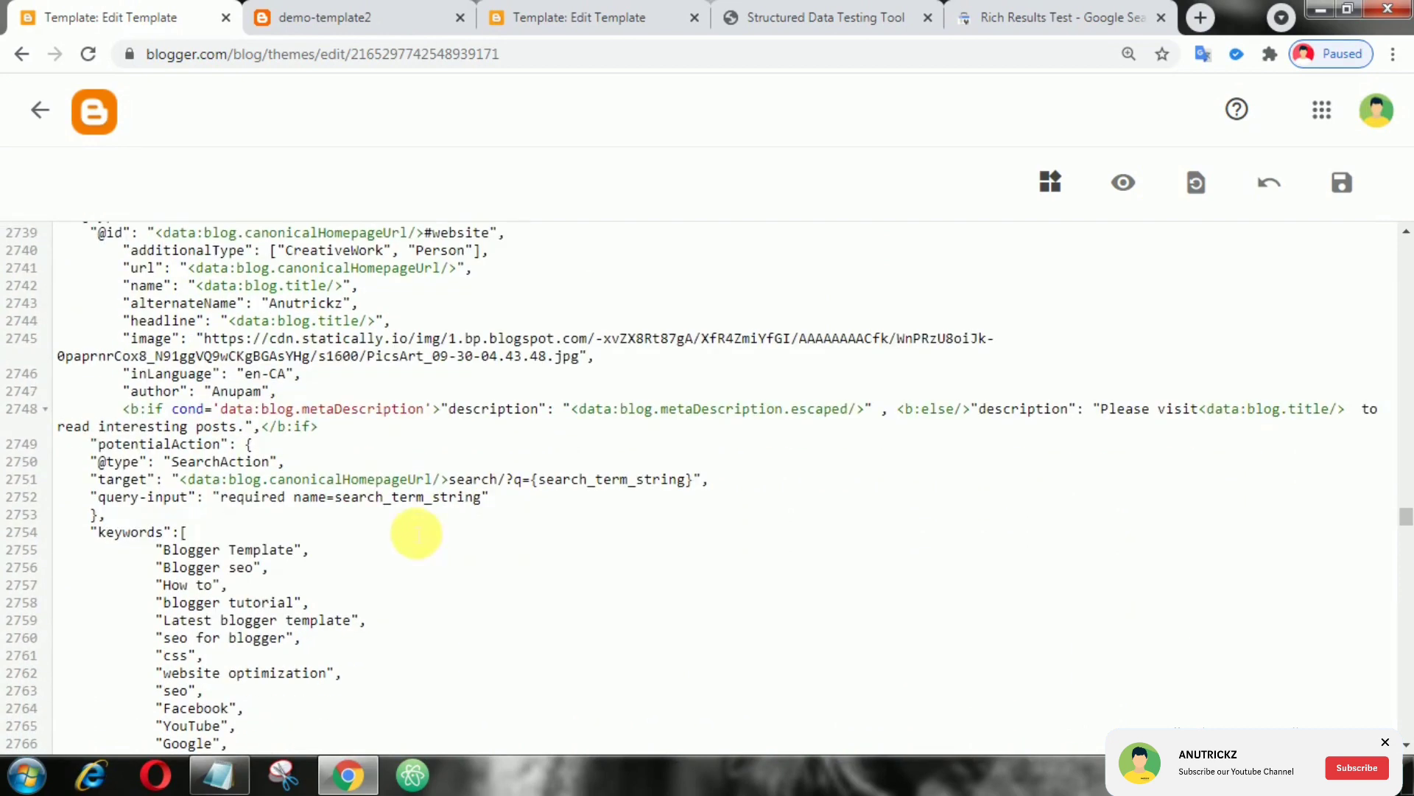
{"action": "scroll", "coordinate": [506, 493], "scroll_direction": "down", "scroll_amount": 1}
{"action": "scroll", "coordinate": [506, 491], "scroll_direction": "down", "scroll_amount": 3}
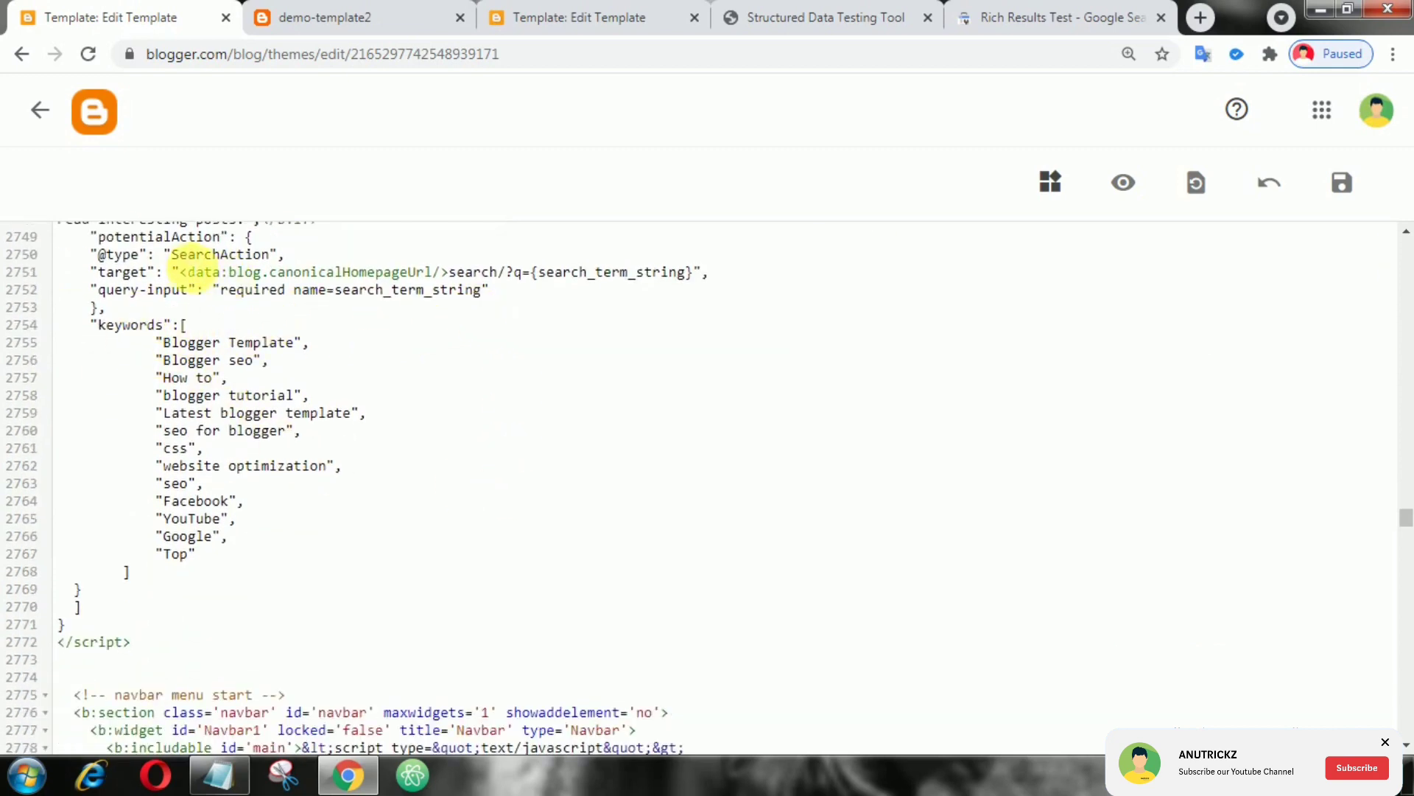
- Review the keywords list, including 'Blogger Template', and save the theme
{"action": "left_click", "coordinate": [244, 342]}
{"action": "left_click_drag", "start_coordinate": [106, 331], "coordinate": [247, 579]}
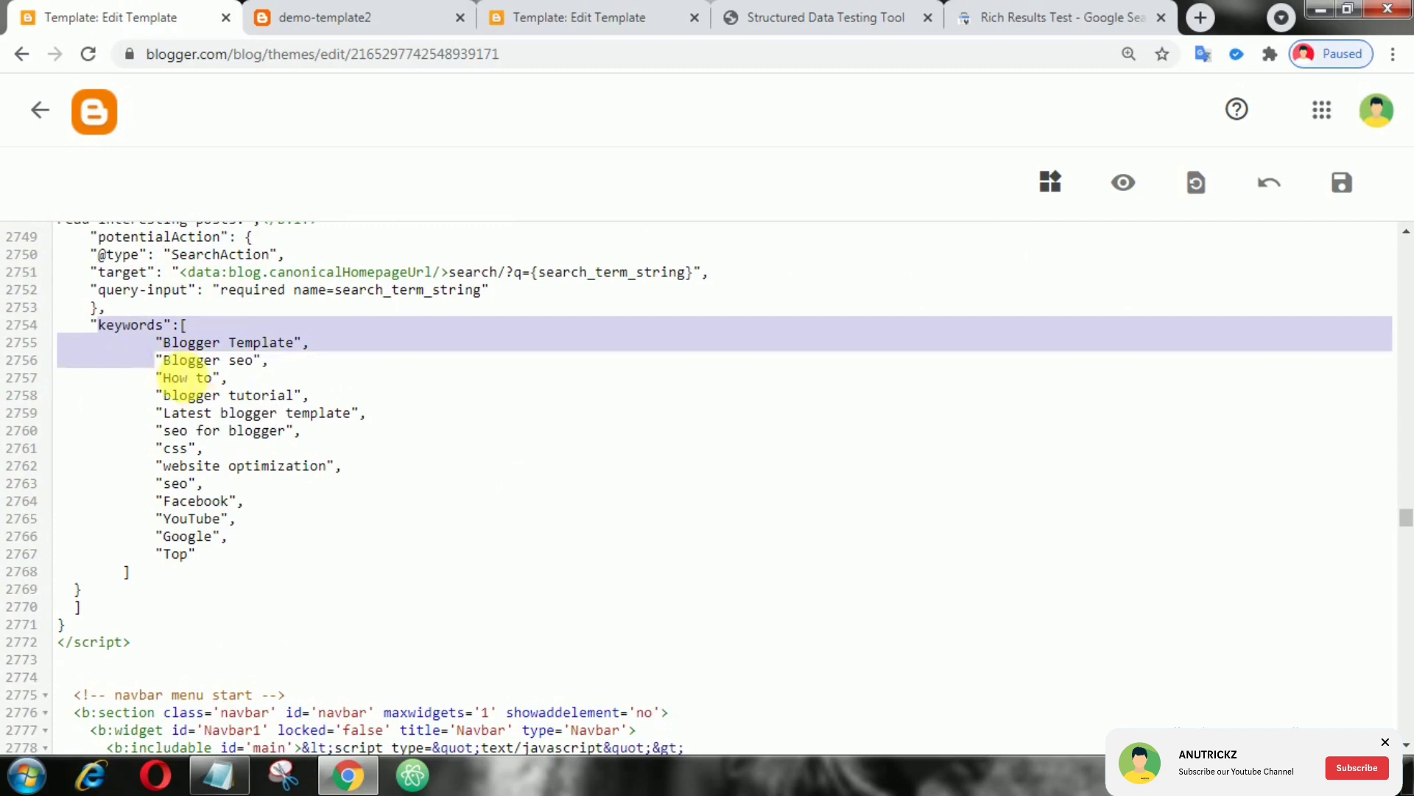
{"action": "left_click", "coordinate": [198, 554]}
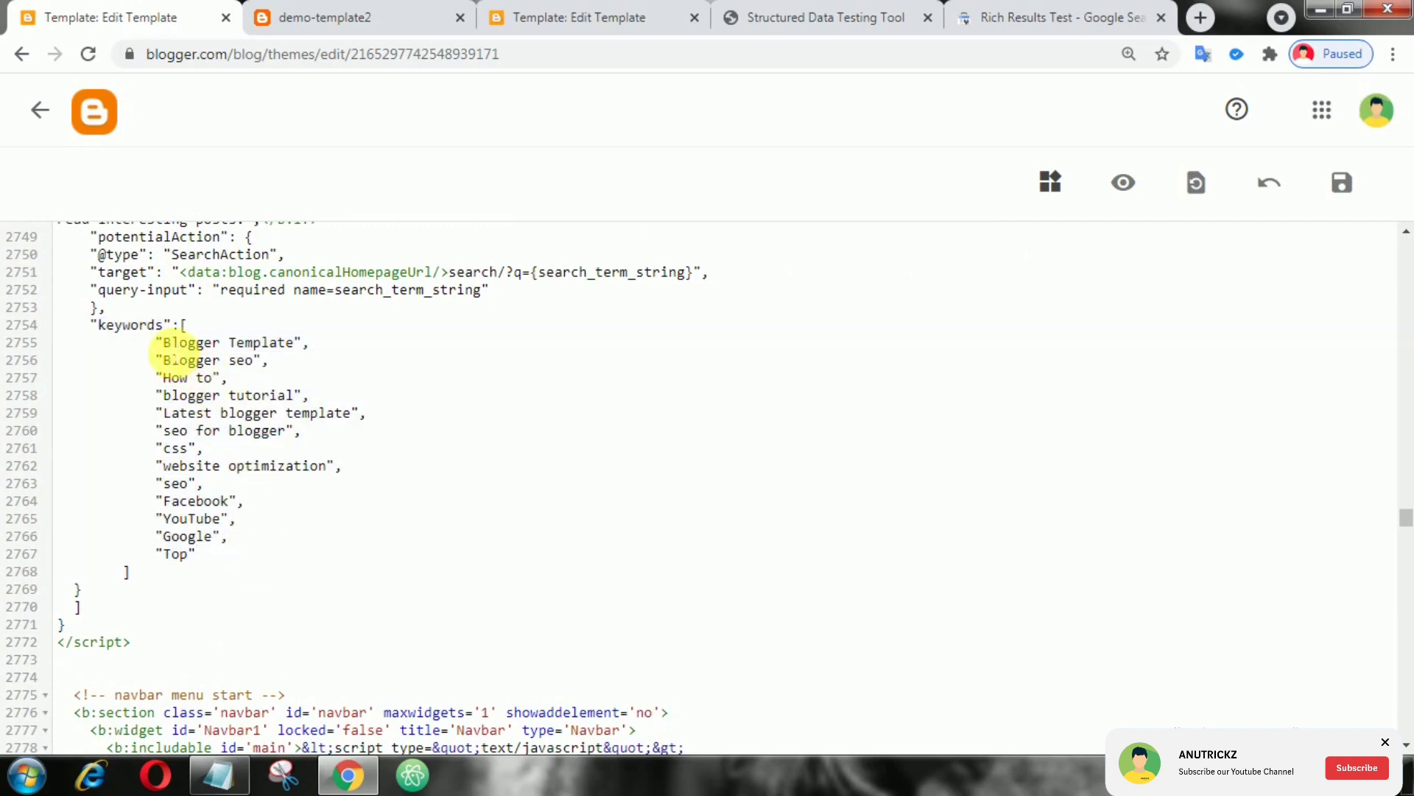
{"action": "left_click_drag", "start_coordinate": [163, 343], "coordinate": [294, 342]}
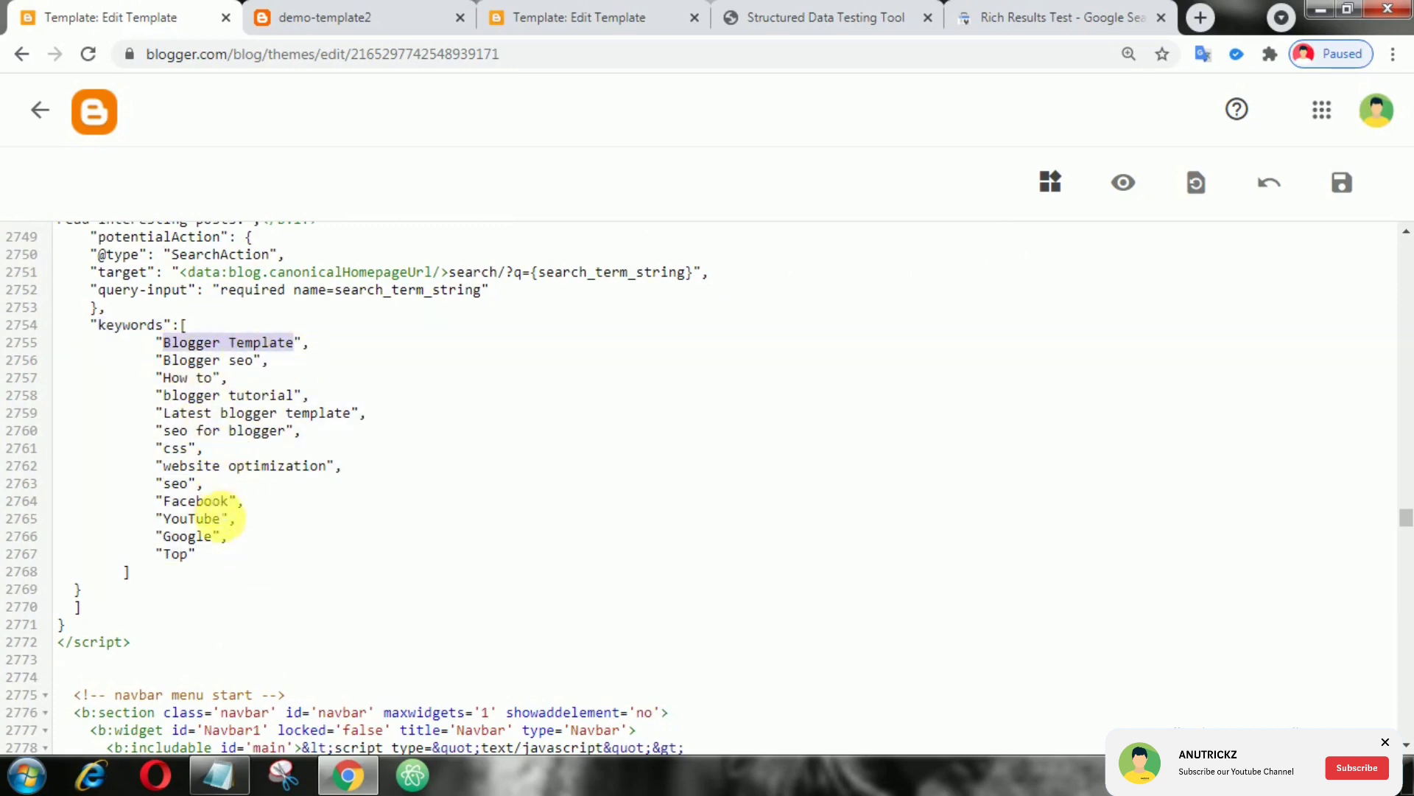
{"action": "left_click", "coordinate": [299, 488]}
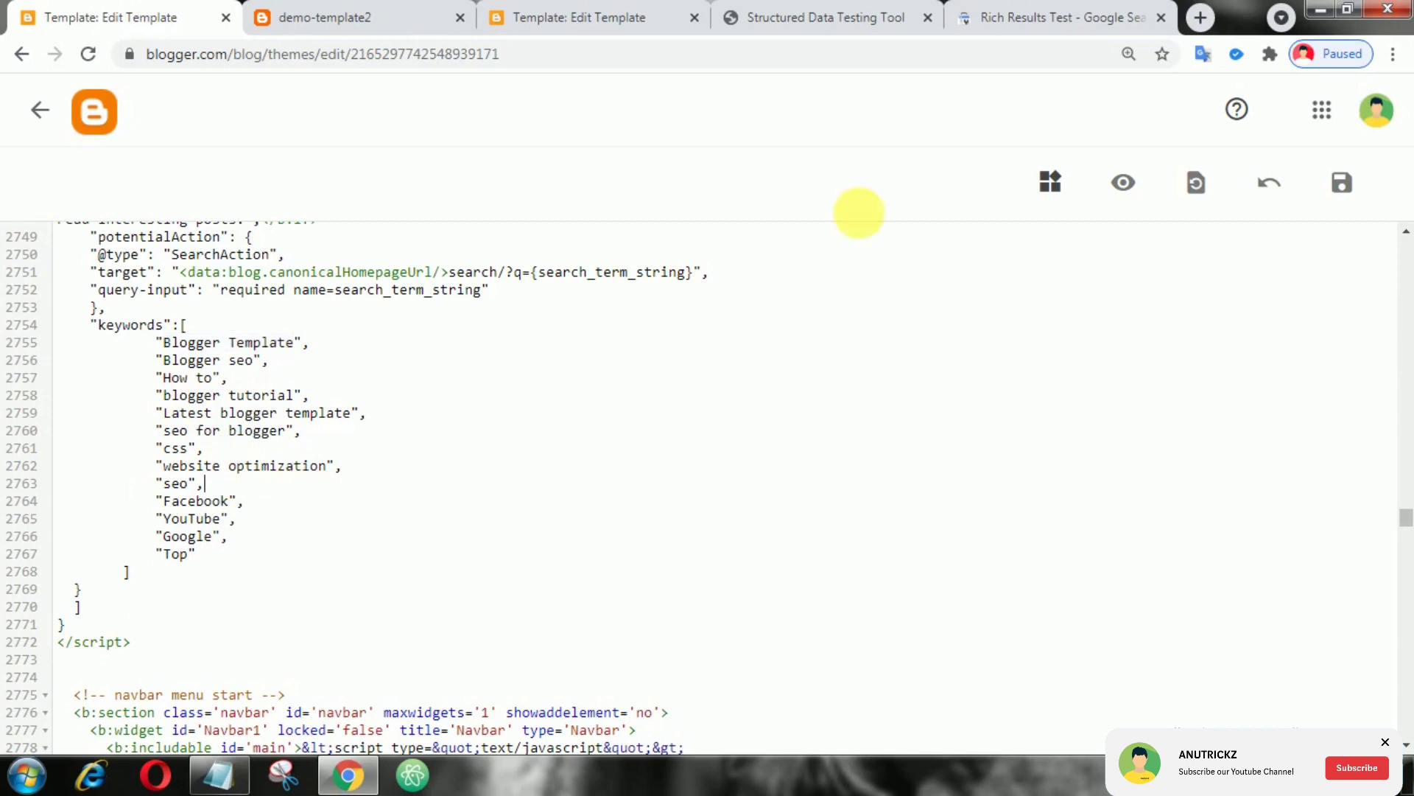
{"action": "left_click", "coordinate": [1342, 183]}
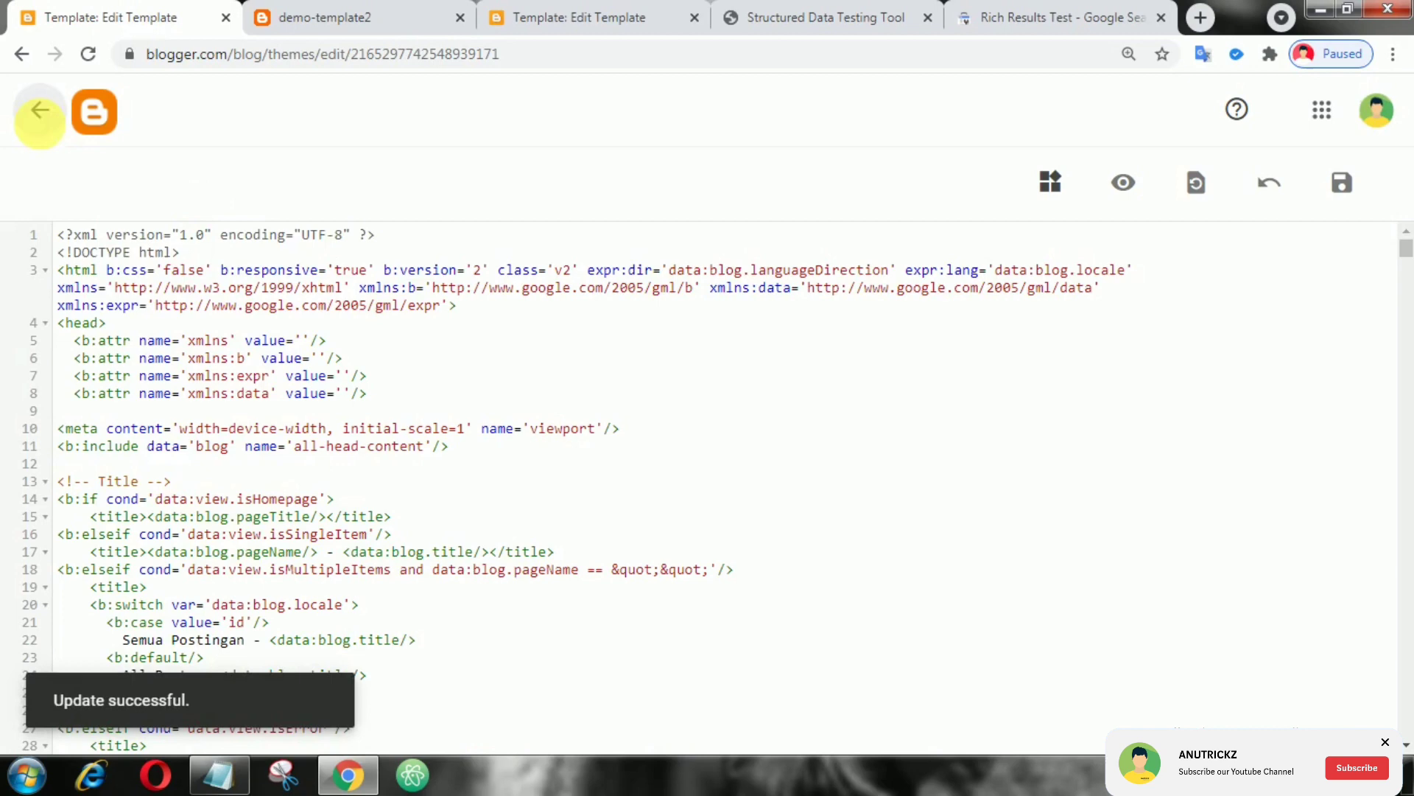
- Reload the live blog with the new theme and copy its web address
{"action": "left_click", "coordinate": [333, 20]}
{"action": "left_click", "coordinate": [88, 54]}
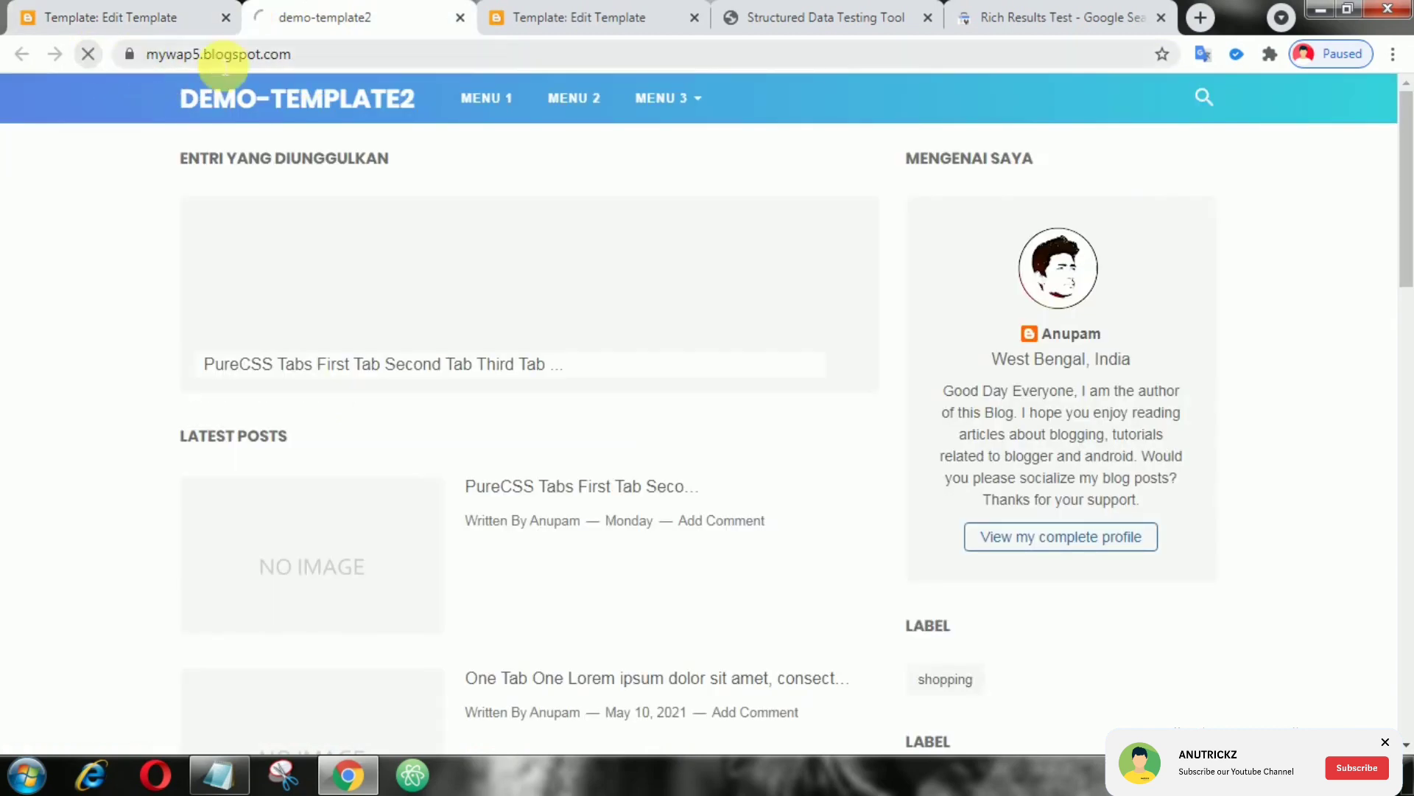
{"action": "left_click", "coordinate": [216, 53]}
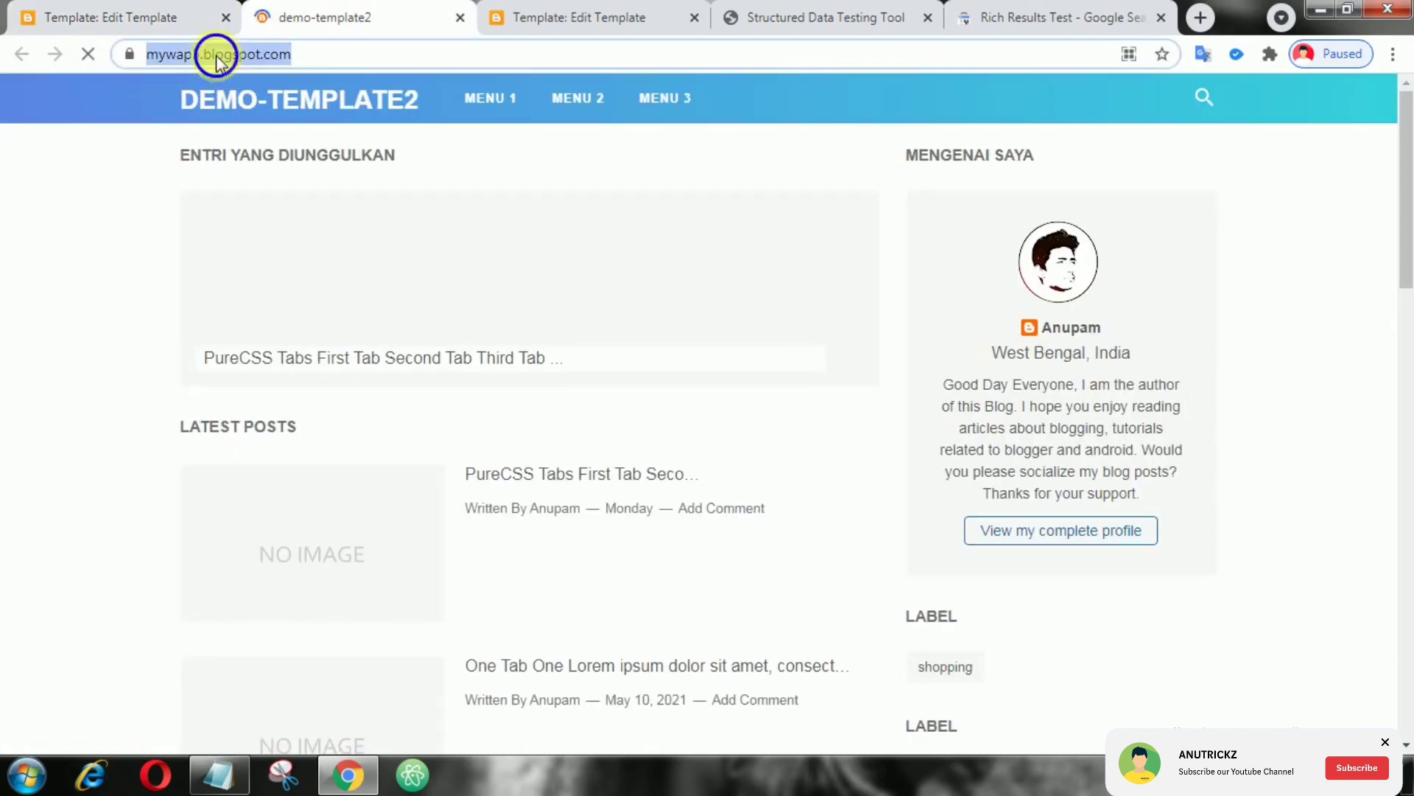
{"action": "right_click", "coordinate": [218, 56]}
{"action": "left_click", "coordinate": [277, 132]}
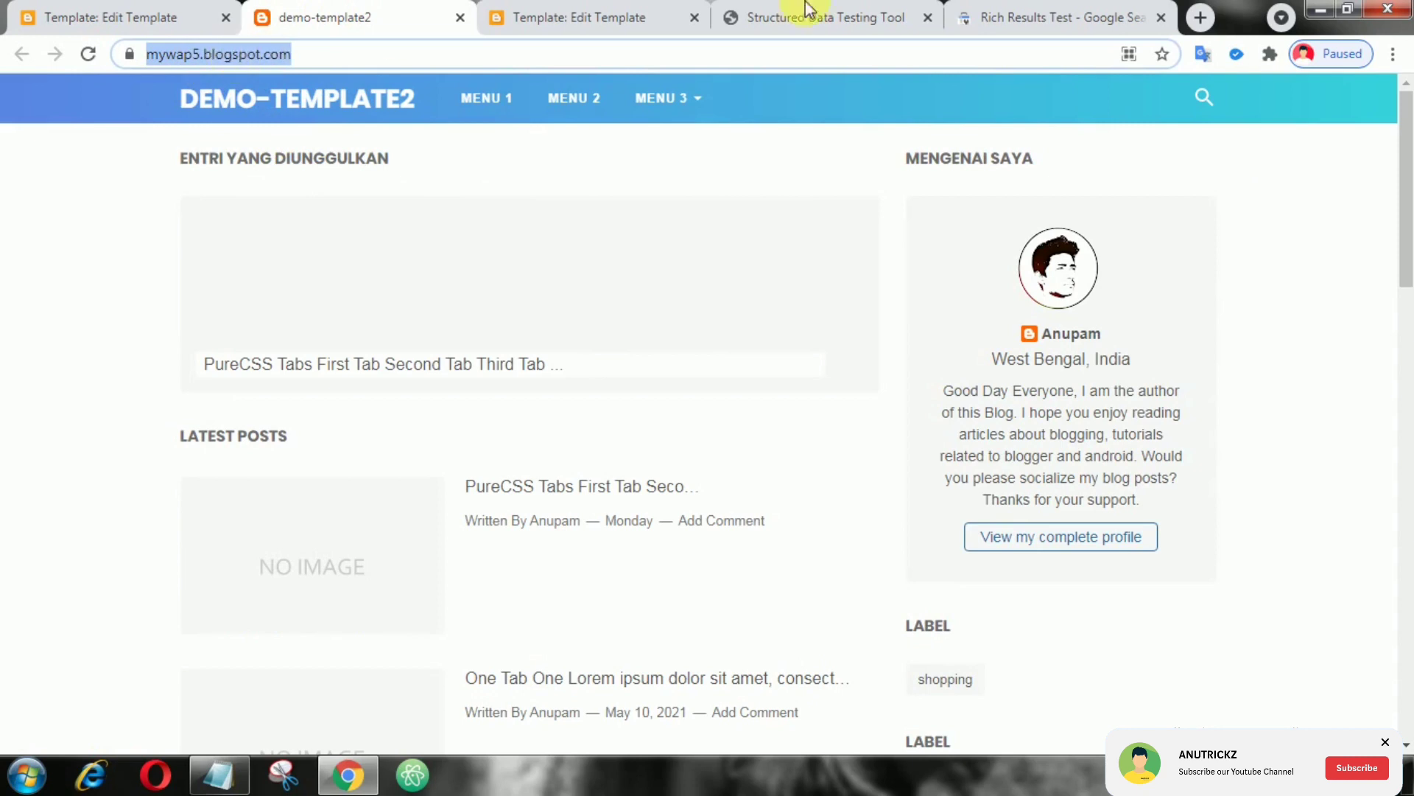
- Test the blog URL in Rich Results Test and check the Sitelinks searchbox result
{"action": "left_click", "coordinate": [1047, 18]}
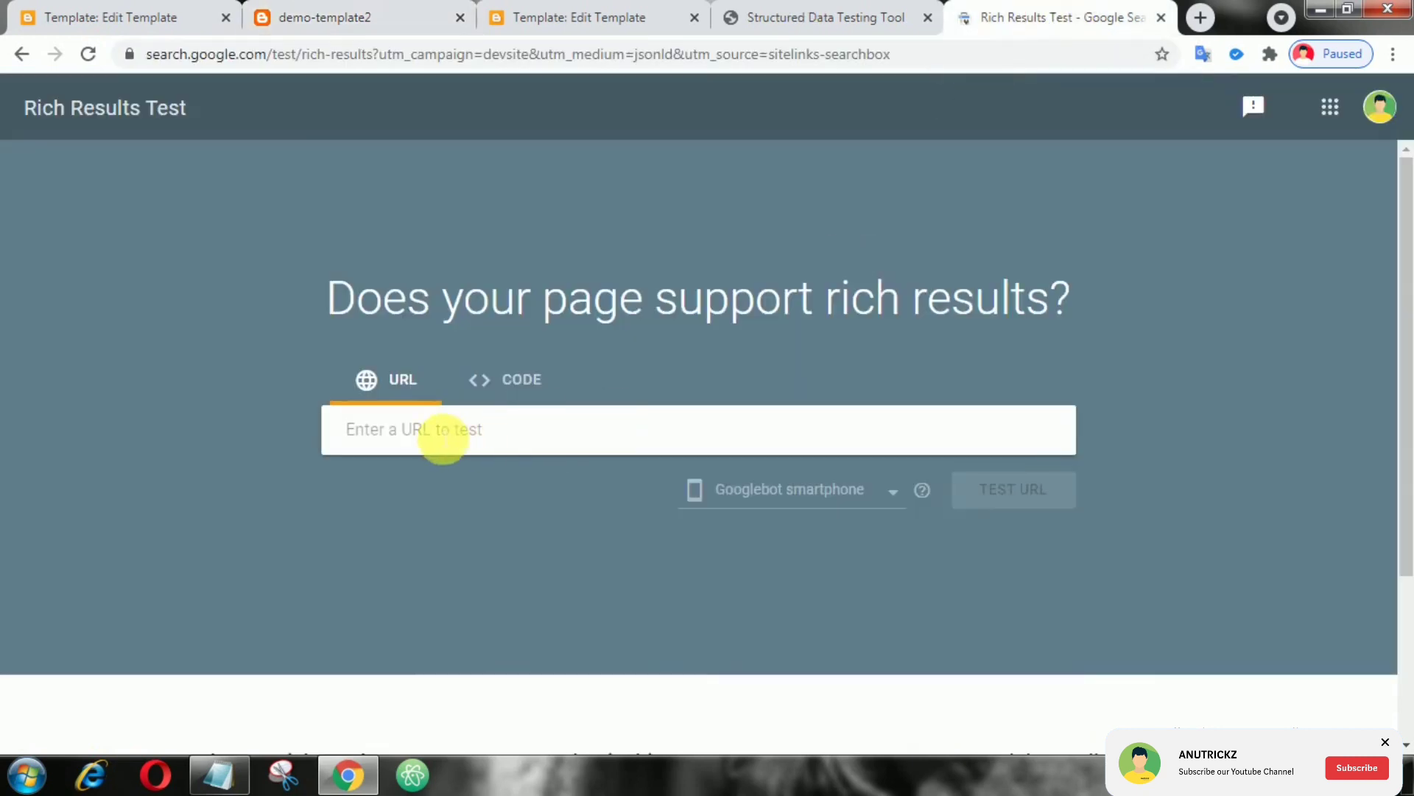
{"action": "right_click", "coordinate": [439, 431]}
{"action": "left_click", "coordinate": [513, 554]}
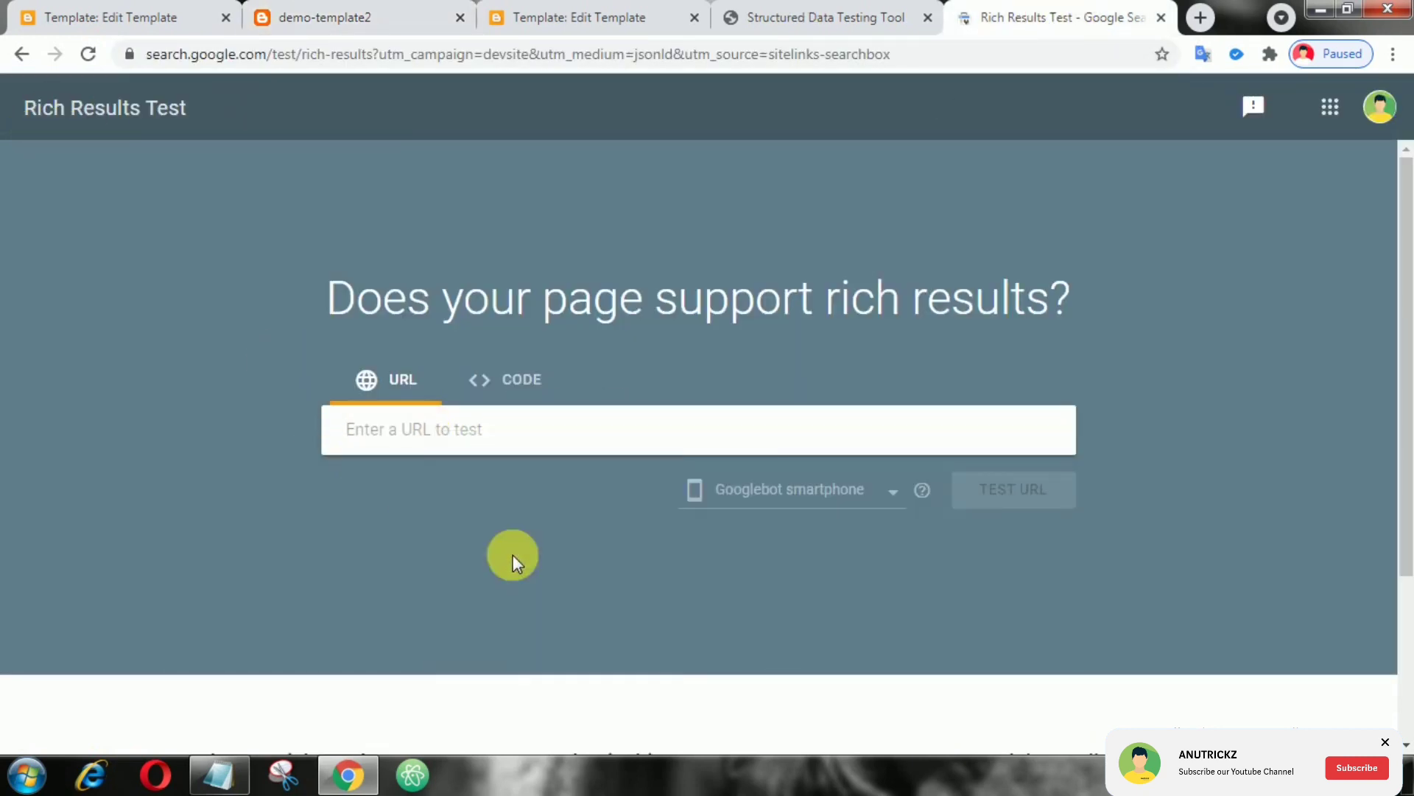
{"action": "key", "text": "Return"}
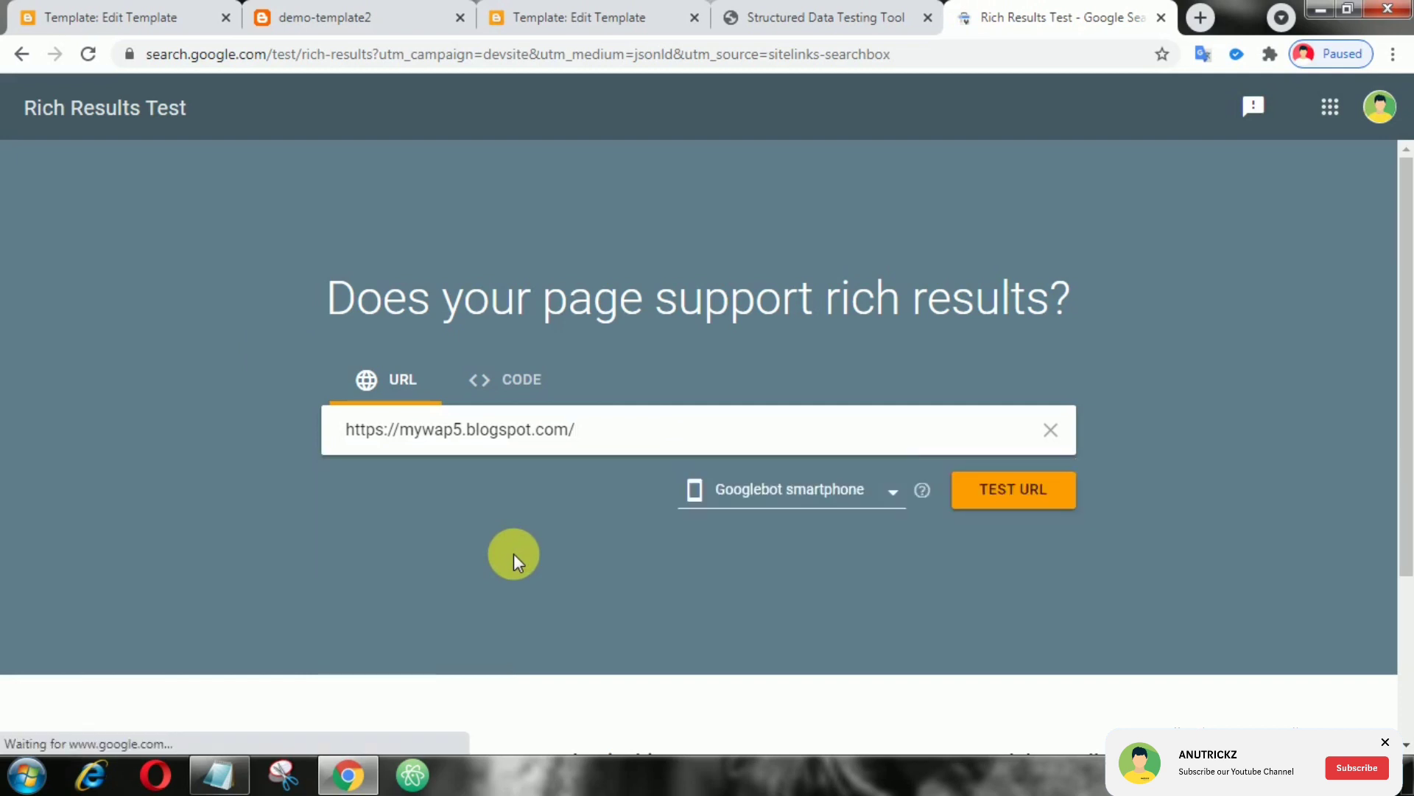
{"action": "left_click", "coordinate": [1016, 493]}
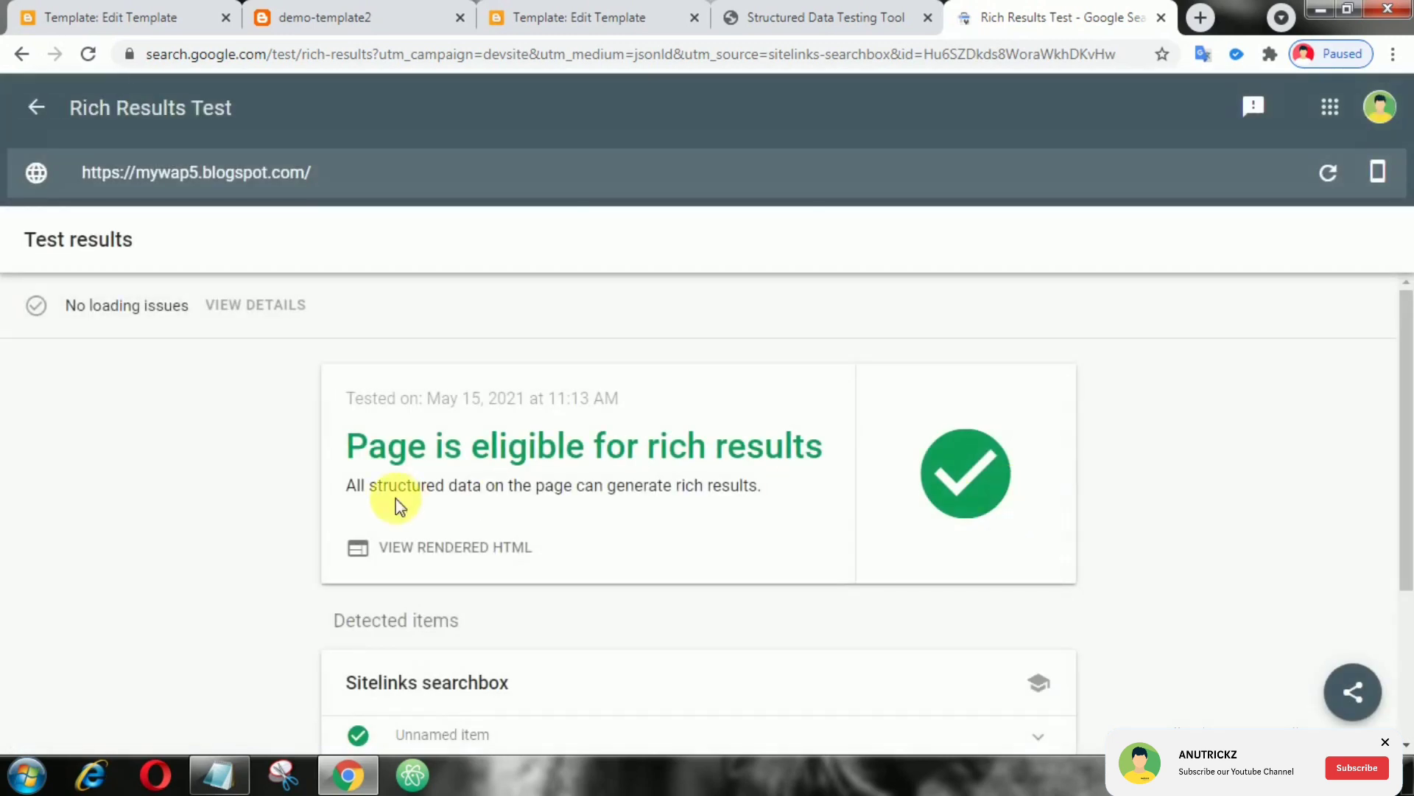
{"action": "scroll", "coordinate": [764, 464], "scroll_direction": "down", "scroll_amount": 2}
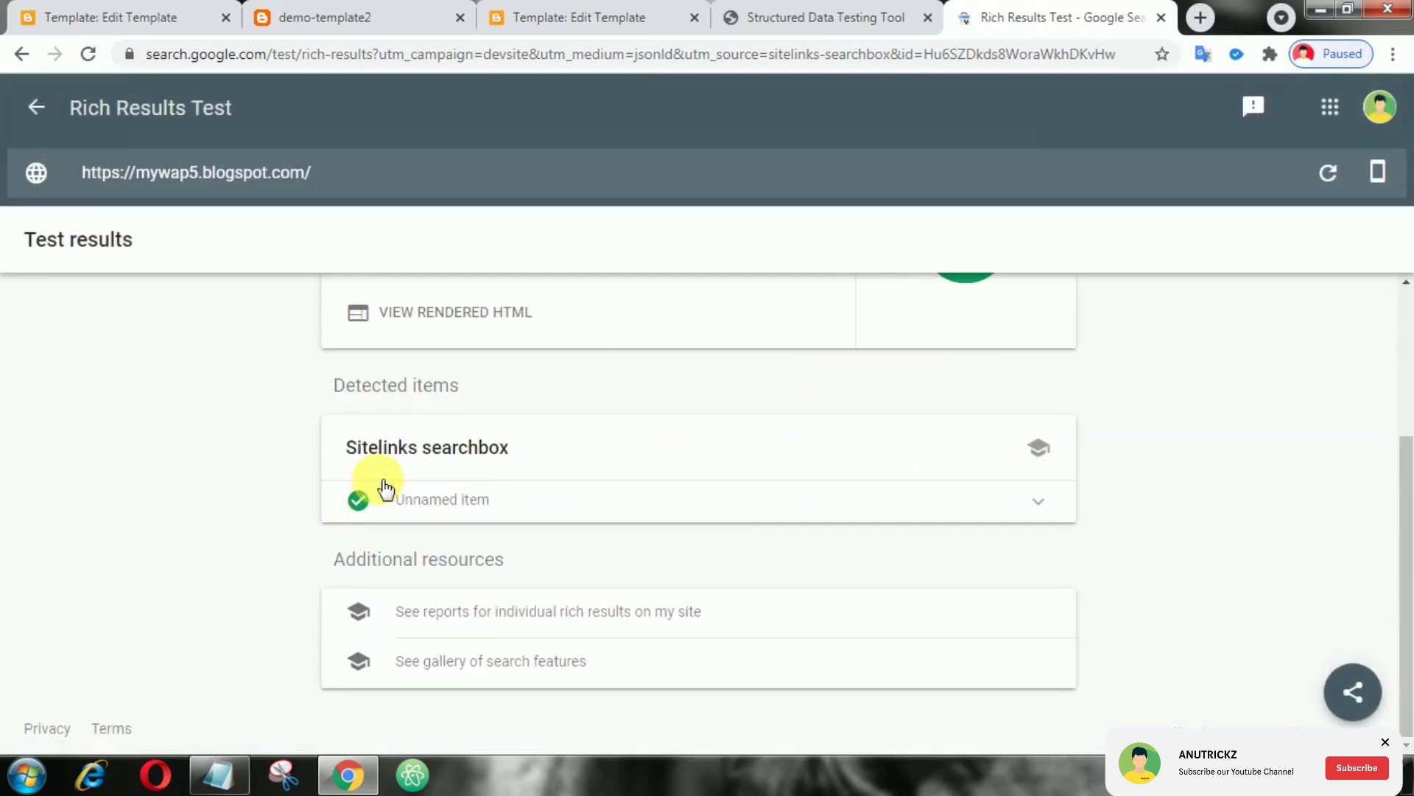
{"action": "left_click_drag", "start_coordinate": [548, 447], "coordinate": [339, 446]}
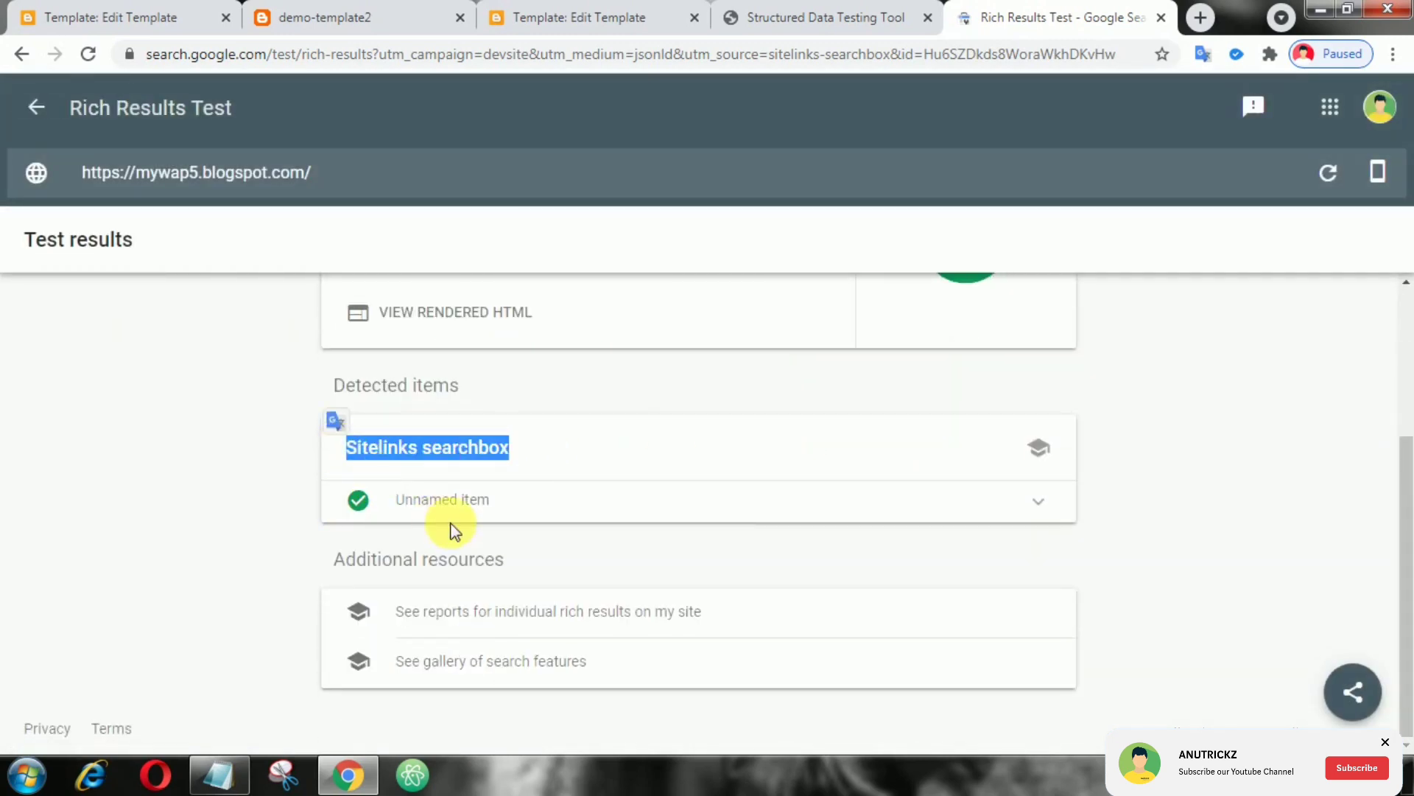
{"action": "left_click", "coordinate": [120, 42]}
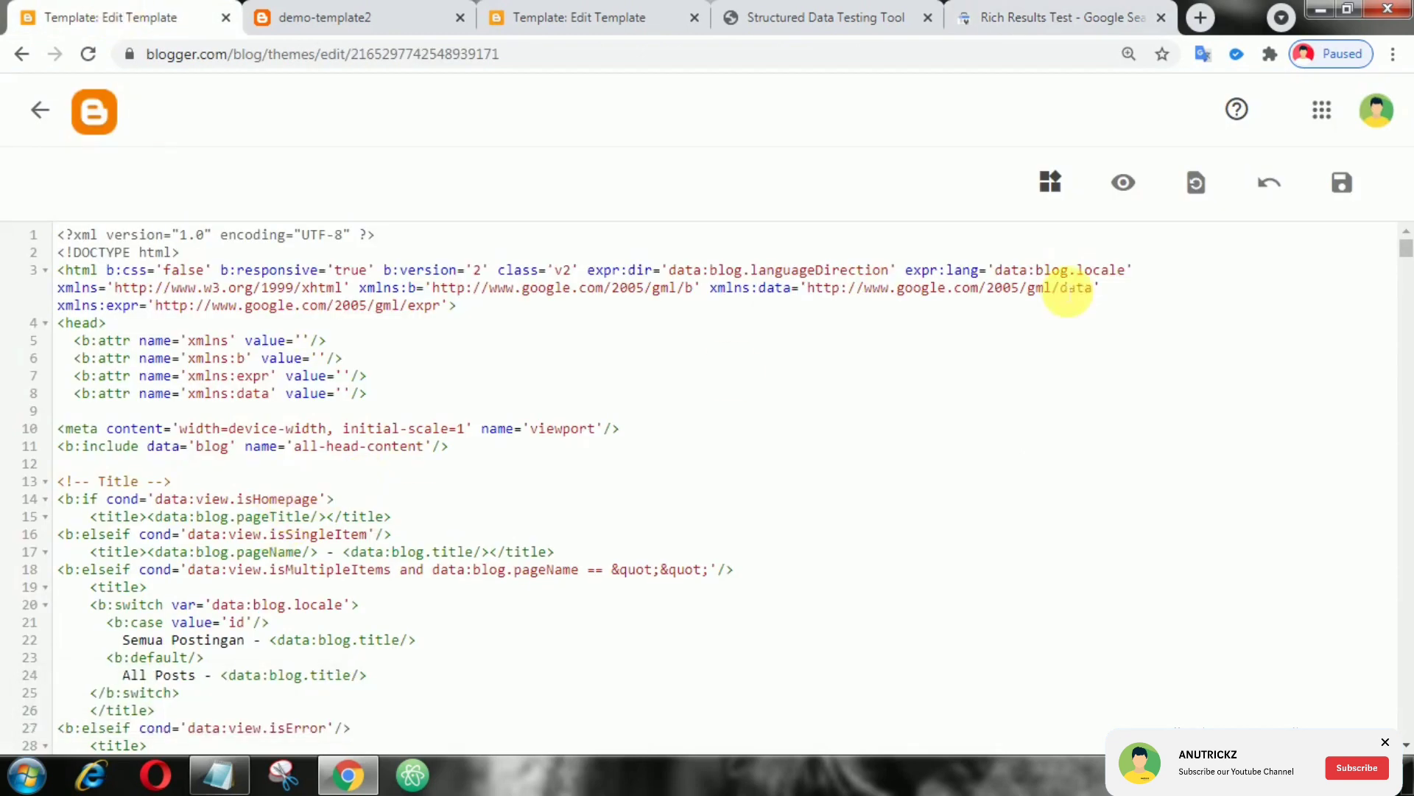
{"action": "mouse_move", "coordinate": [1406, 254]}
{"action": "left_mouse_down"}
{"action": "mouse_move", "coordinate": [1399, 550]}
{"action": "mouse_move", "coordinate": [1399, 528]}
{"action": "left_mouse_up"}
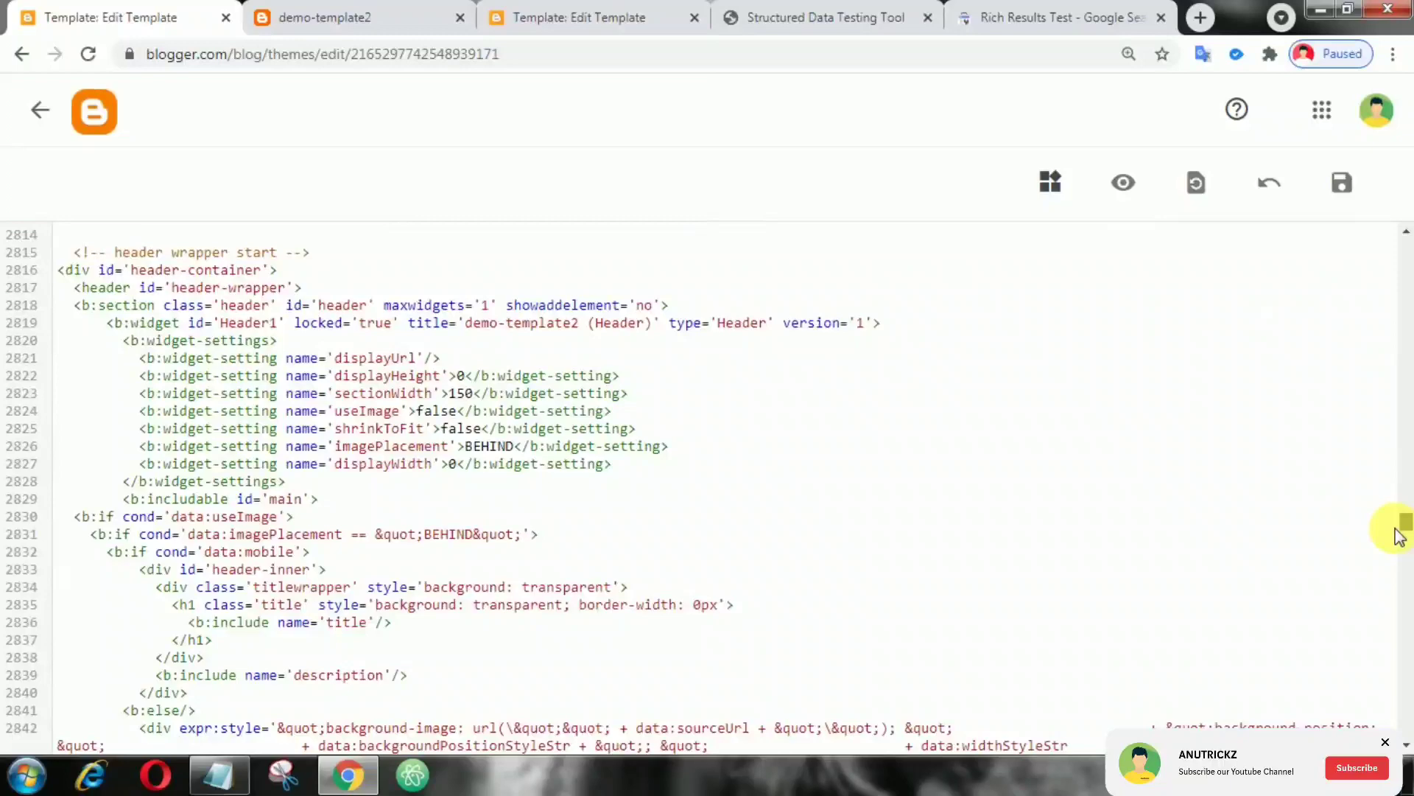
{"action": "scroll", "coordinate": [555, 514], "scroll_direction": "up", "scroll_amount": 4}
{"action": "scroll", "coordinate": [554, 514], "scroll_direction": "up", "scroll_amount": 1}
{"action": "scroll", "coordinate": [401, 527], "scroll_direction": "up", "scroll_amount": 8}
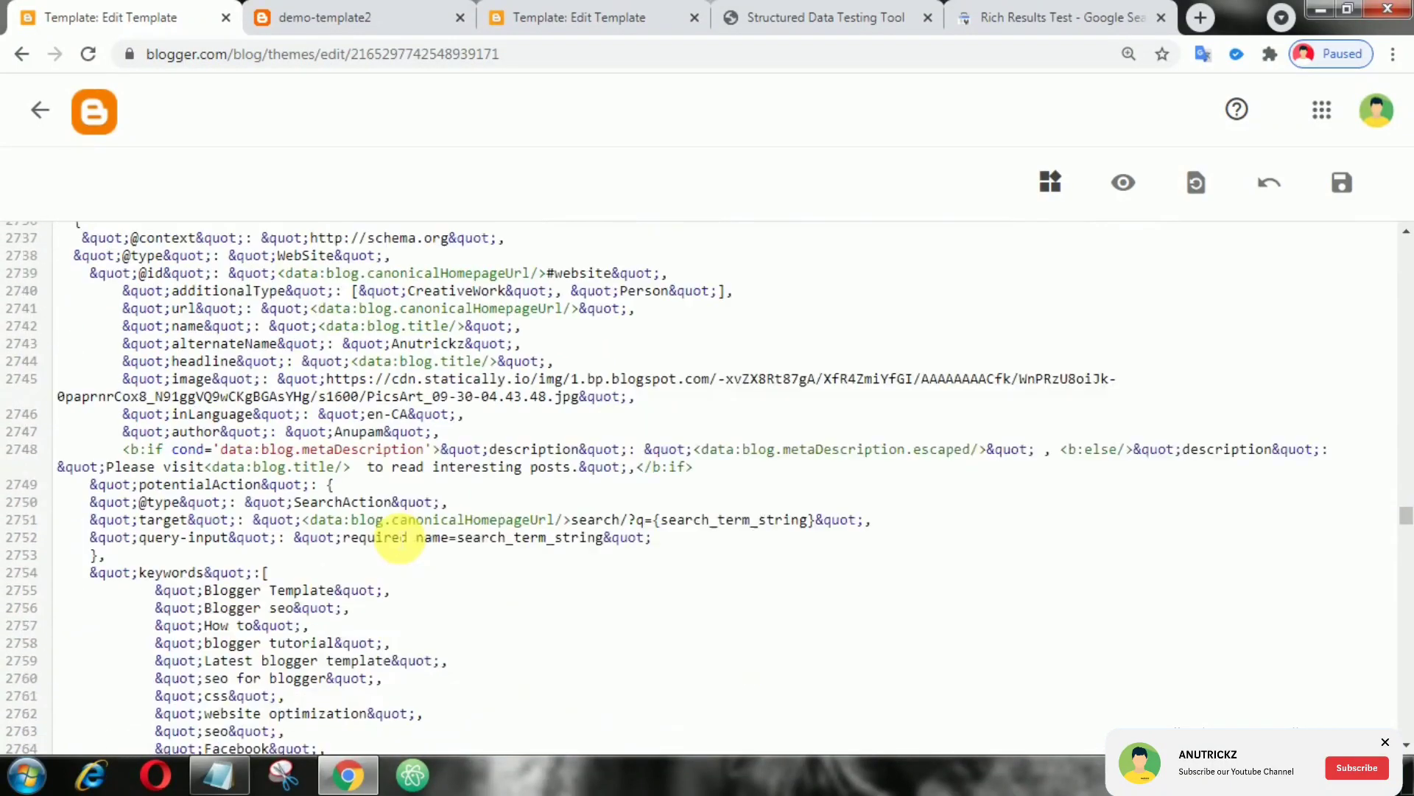
{"action": "scroll", "coordinate": [379, 537], "scroll_direction": "up", "scroll_amount": 1}
{"action": "scroll", "coordinate": [366, 337], "scroll_direction": "up", "scroll_amount": 2}
{"action": "scroll", "coordinate": [276, 414], "scroll_direction": "up", "scroll_amount": 1}
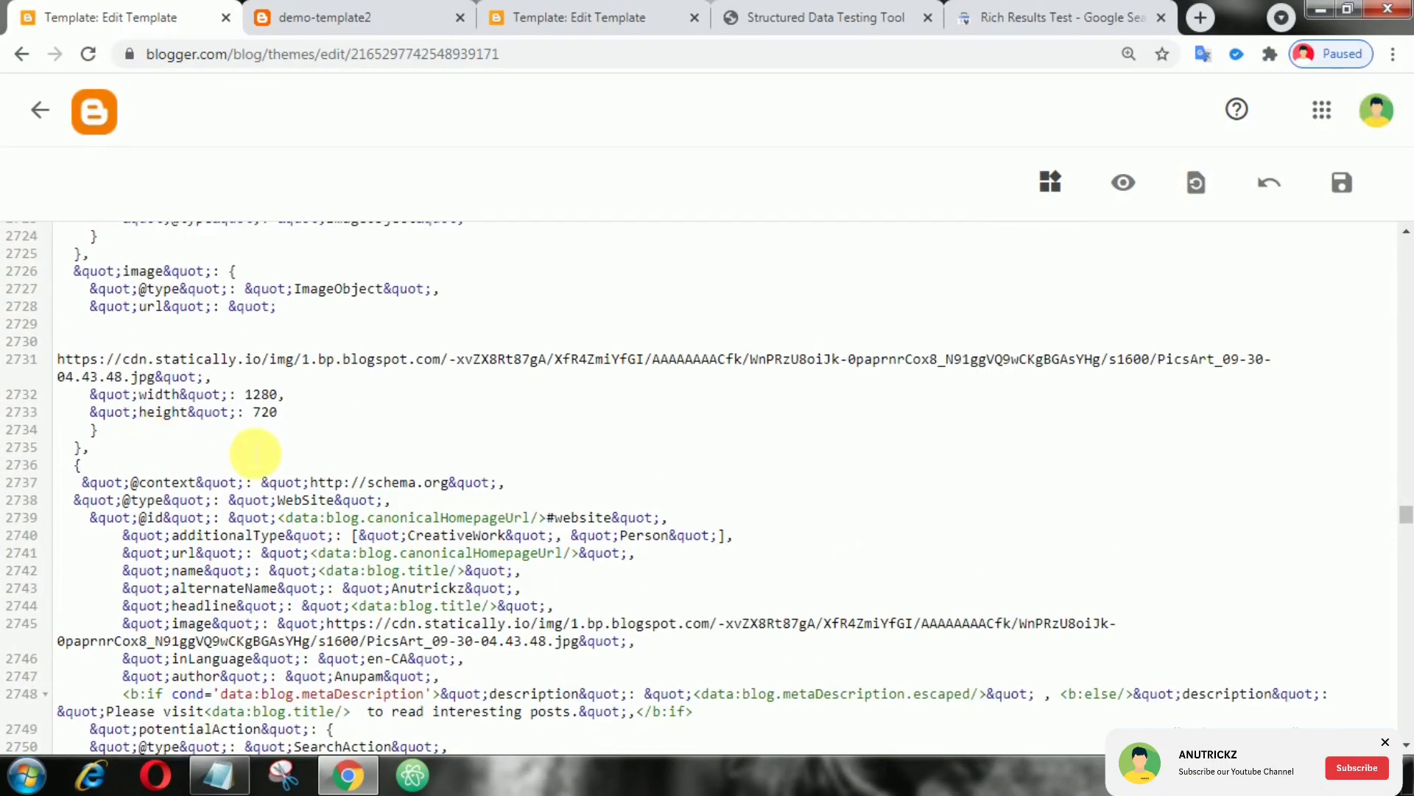
{"action": "scroll", "coordinate": [188, 431], "scroll_direction": "up", "scroll_amount": 3}
{"action": "scroll", "coordinate": [199, 411], "scroll_direction": "up", "scroll_amount": 1}
{"action": "scroll", "coordinate": [473, 386], "scroll_direction": "up", "scroll_amount": 2}
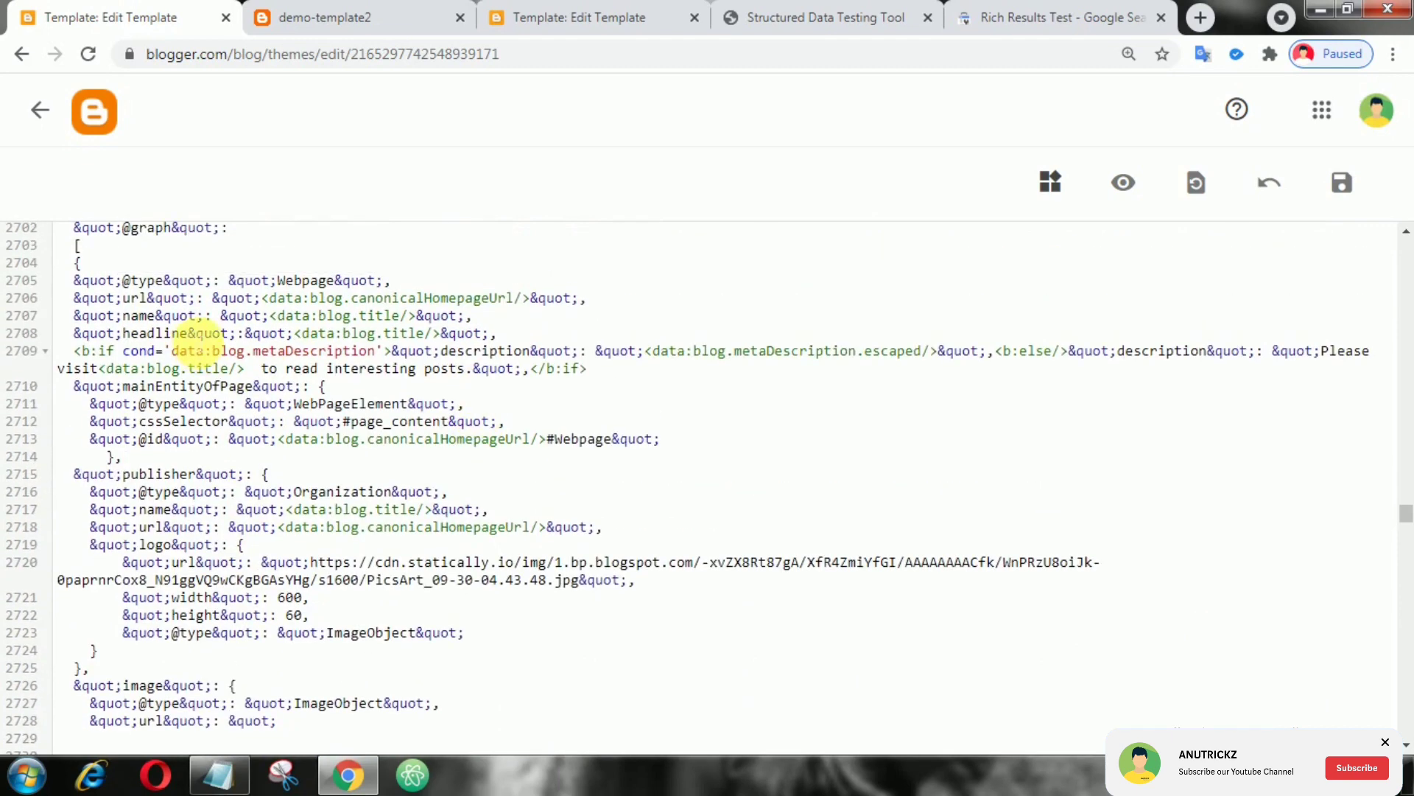
{"action": "scroll", "coordinate": [196, 325], "scroll_direction": "up", "scroll_amount": 1}
{"action": "scroll", "coordinate": [316, 353], "scroll_direction": "up", "scroll_amount": 1}
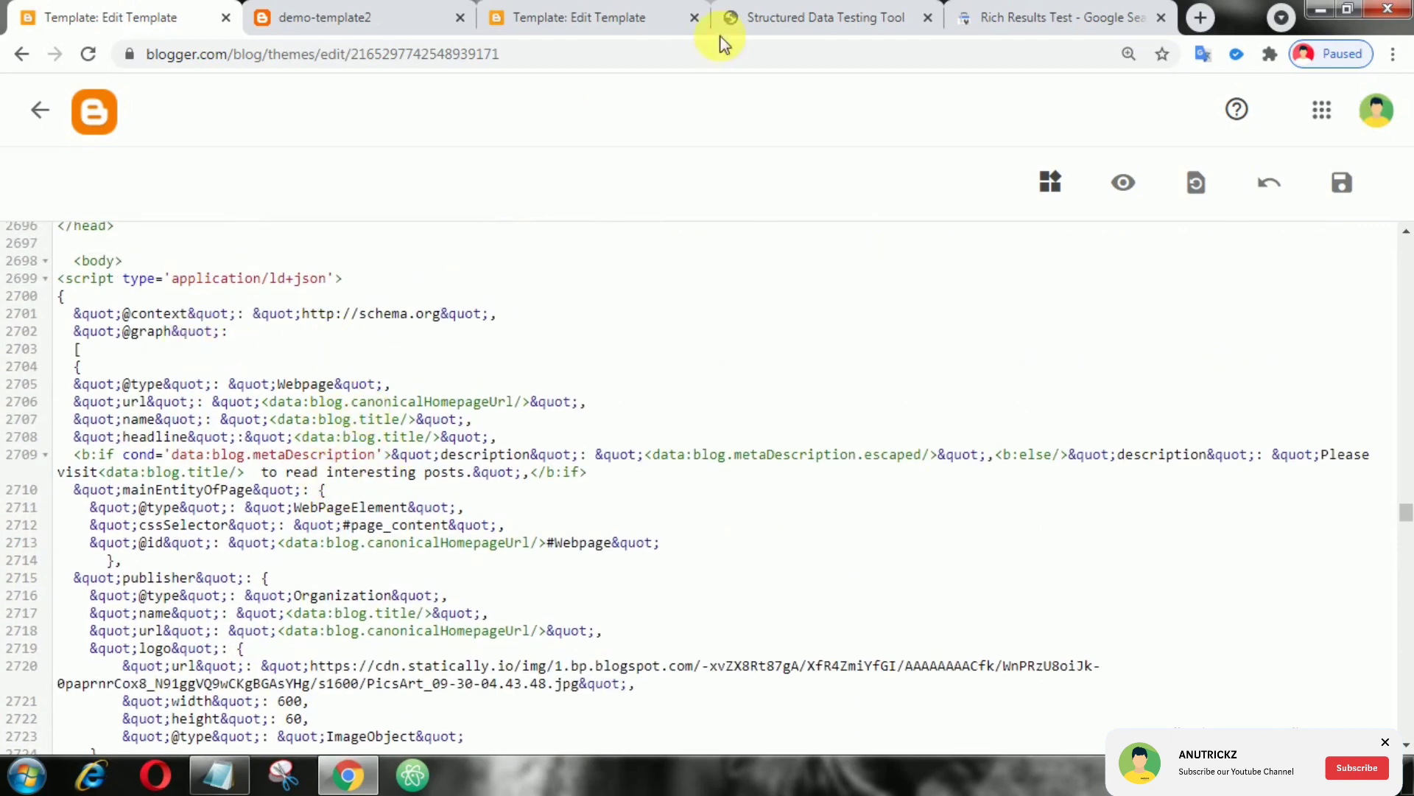
- Expand the unnamed Sitelinks searchbox item and compare its WebSite value with the rendered HTML
{"action": "left_click", "coordinate": [806, 16]}
{"action": "left_click", "coordinate": [995, 17]}
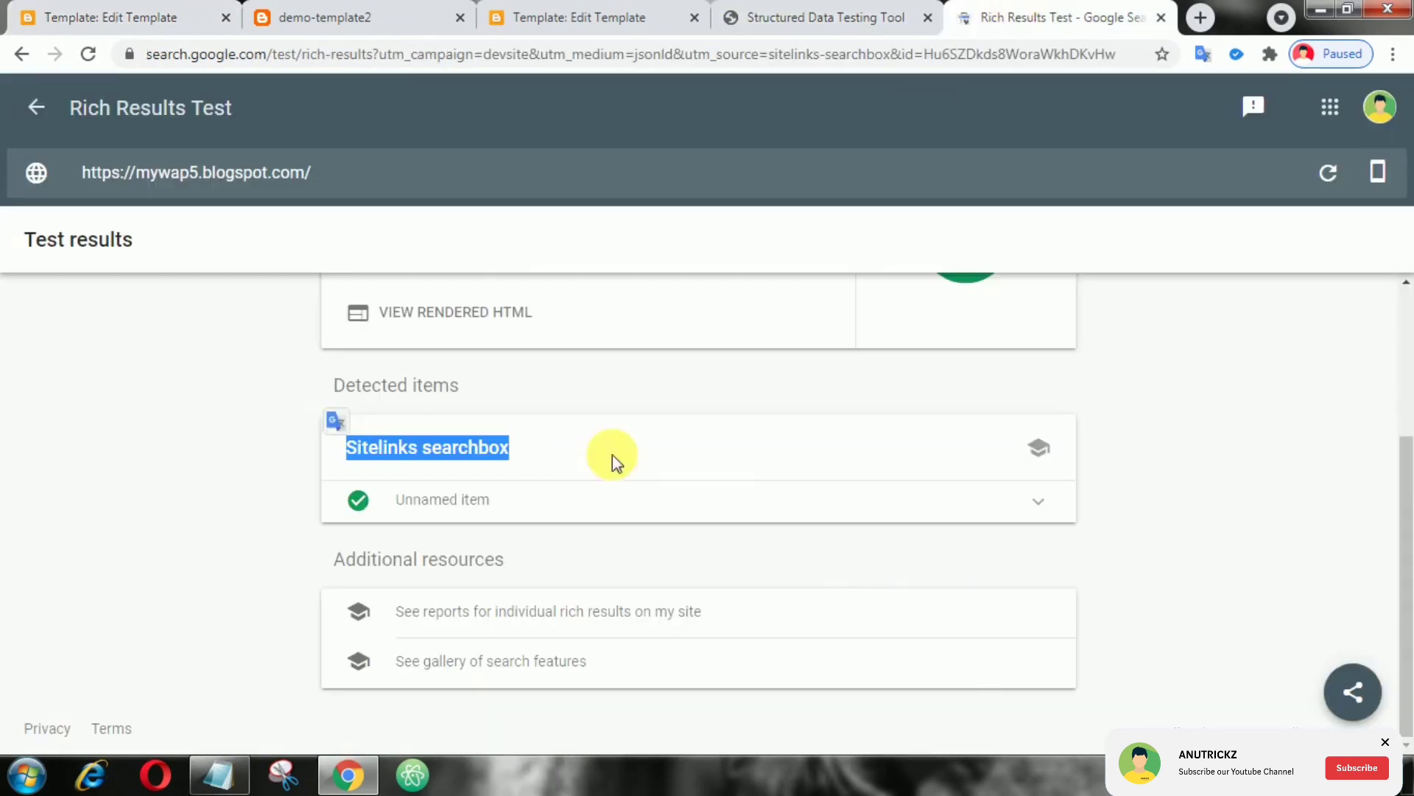
{"action": "left_click", "coordinate": [596, 491]}
{"action": "scroll", "coordinate": [606, 498], "scroll_direction": "down", "scroll_amount": 1}
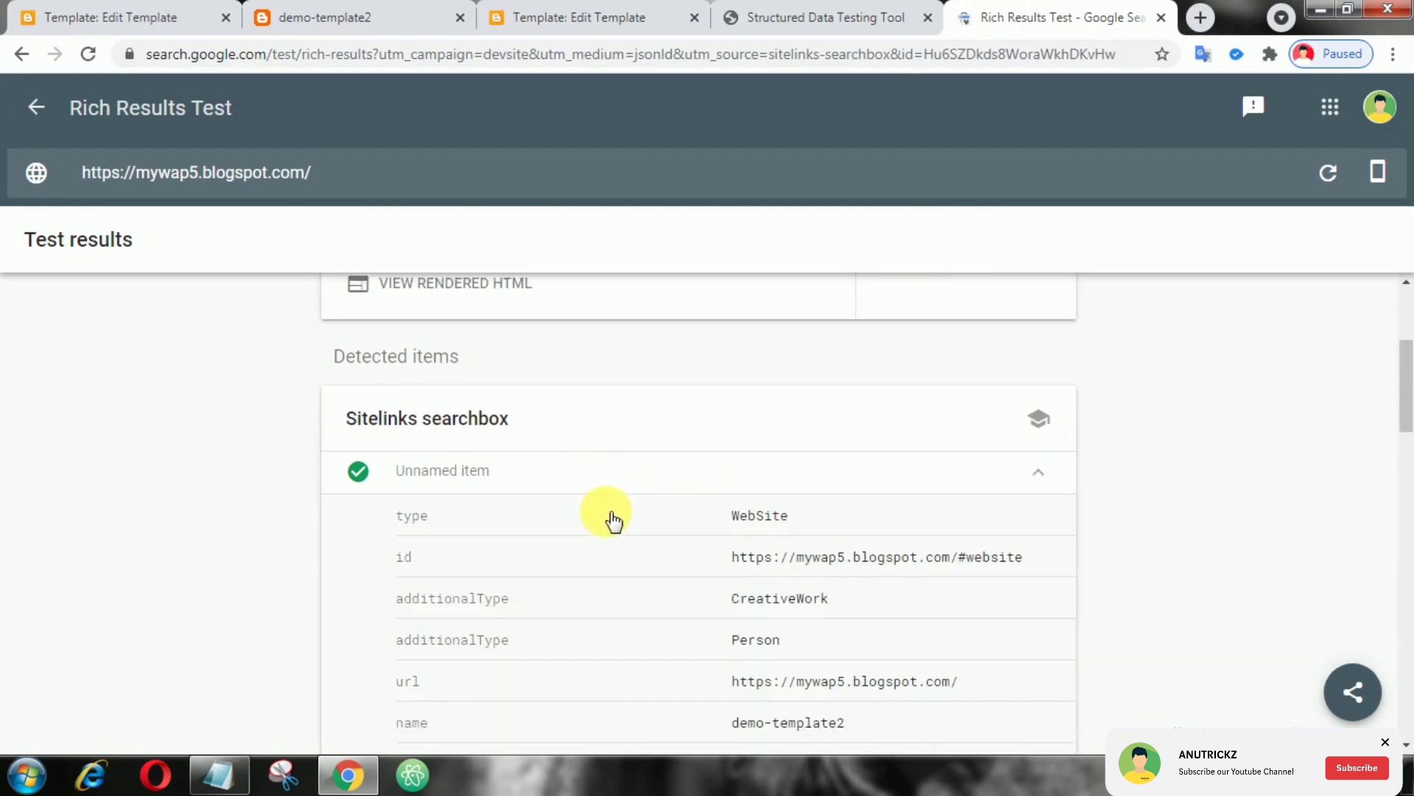
{"action": "left_click_drag", "start_coordinate": [821, 445], "coordinate": [723, 449]}
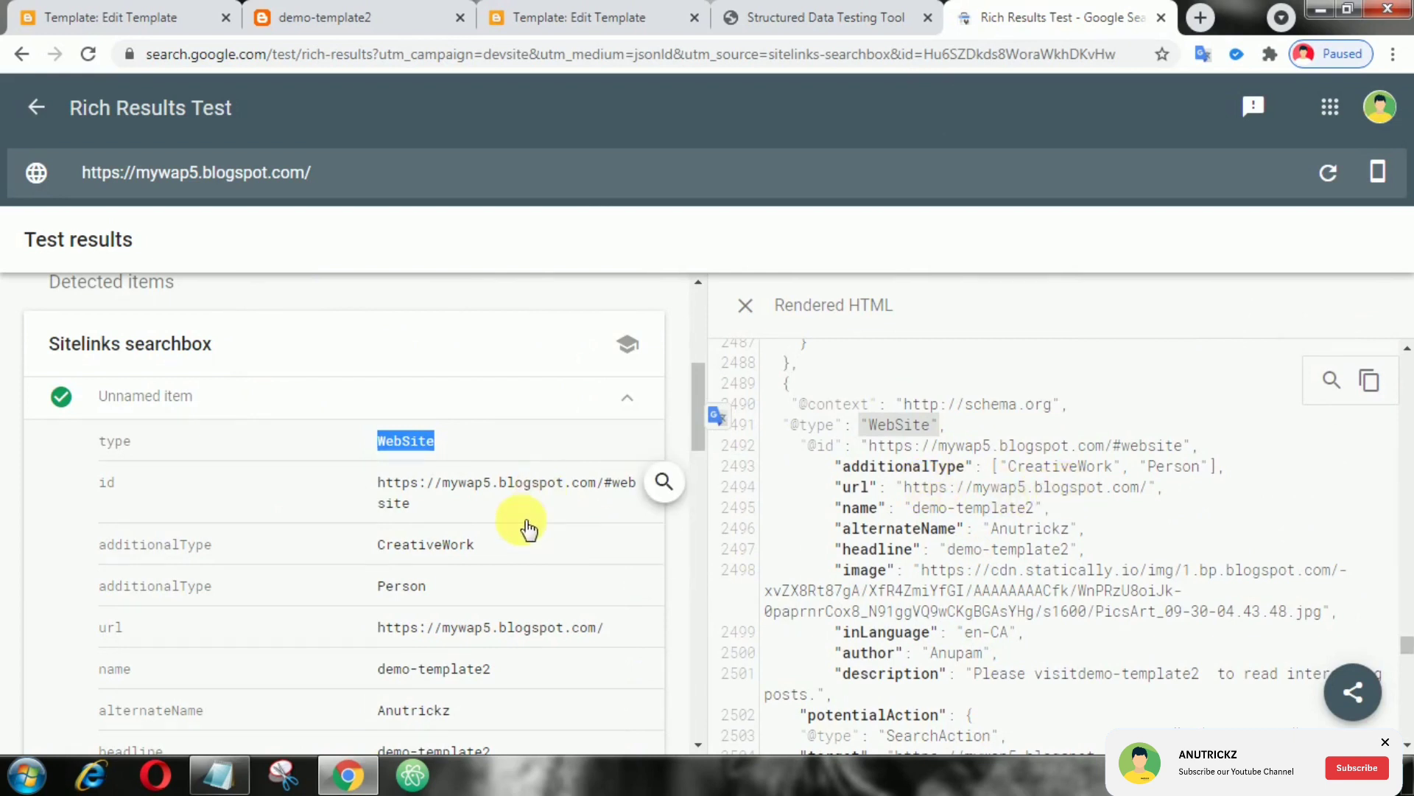
{"action": "scroll", "coordinate": [490, 582], "scroll_direction": "down", "scroll_amount": 1}
{"action": "scroll", "coordinate": [489, 583], "scroll_direction": "down", "scroll_amount": 1}
{"action": "scroll", "coordinate": [497, 530], "scroll_direction": "down", "scroll_amount": 2}
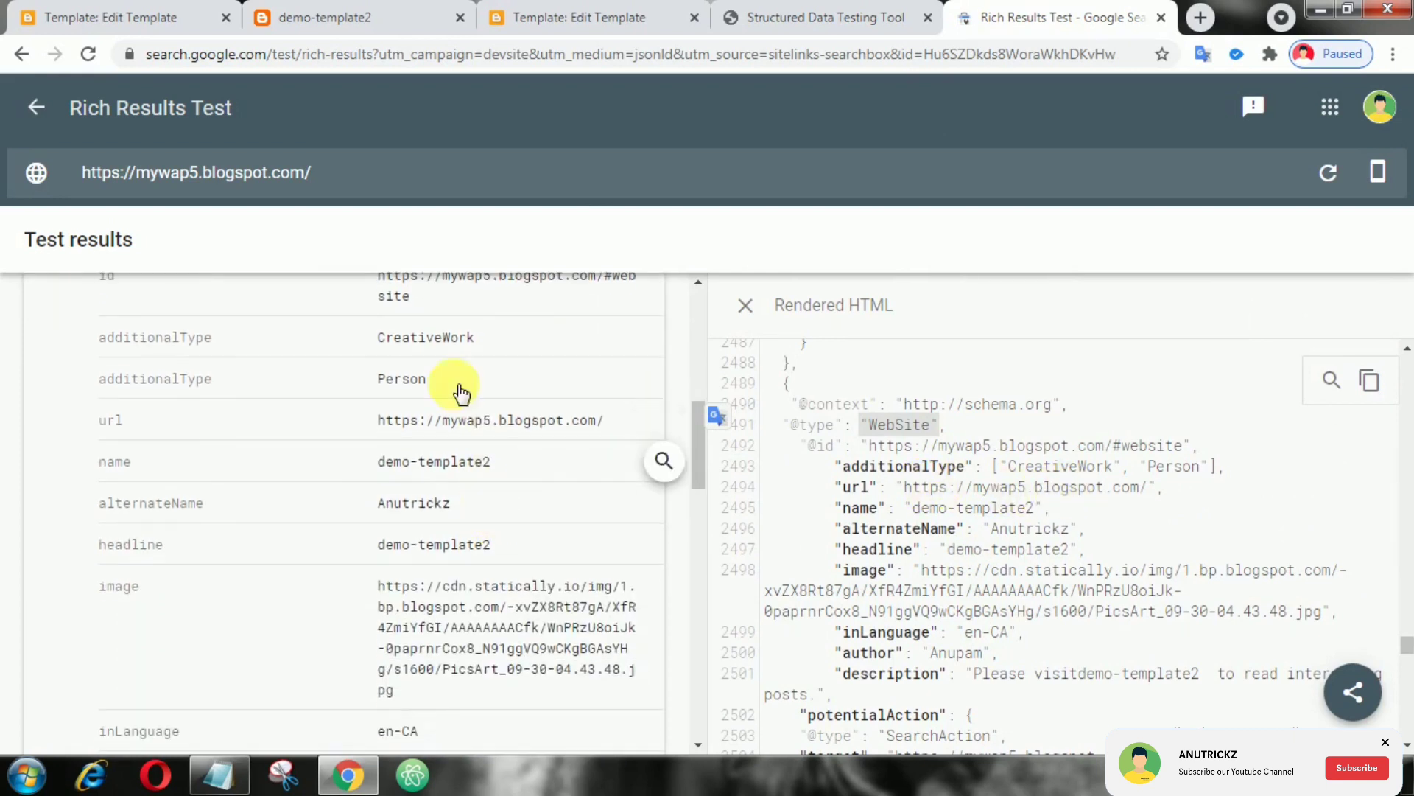
{"action": "scroll", "coordinate": [459, 521], "scroll_direction": "down", "scroll_amount": 2}
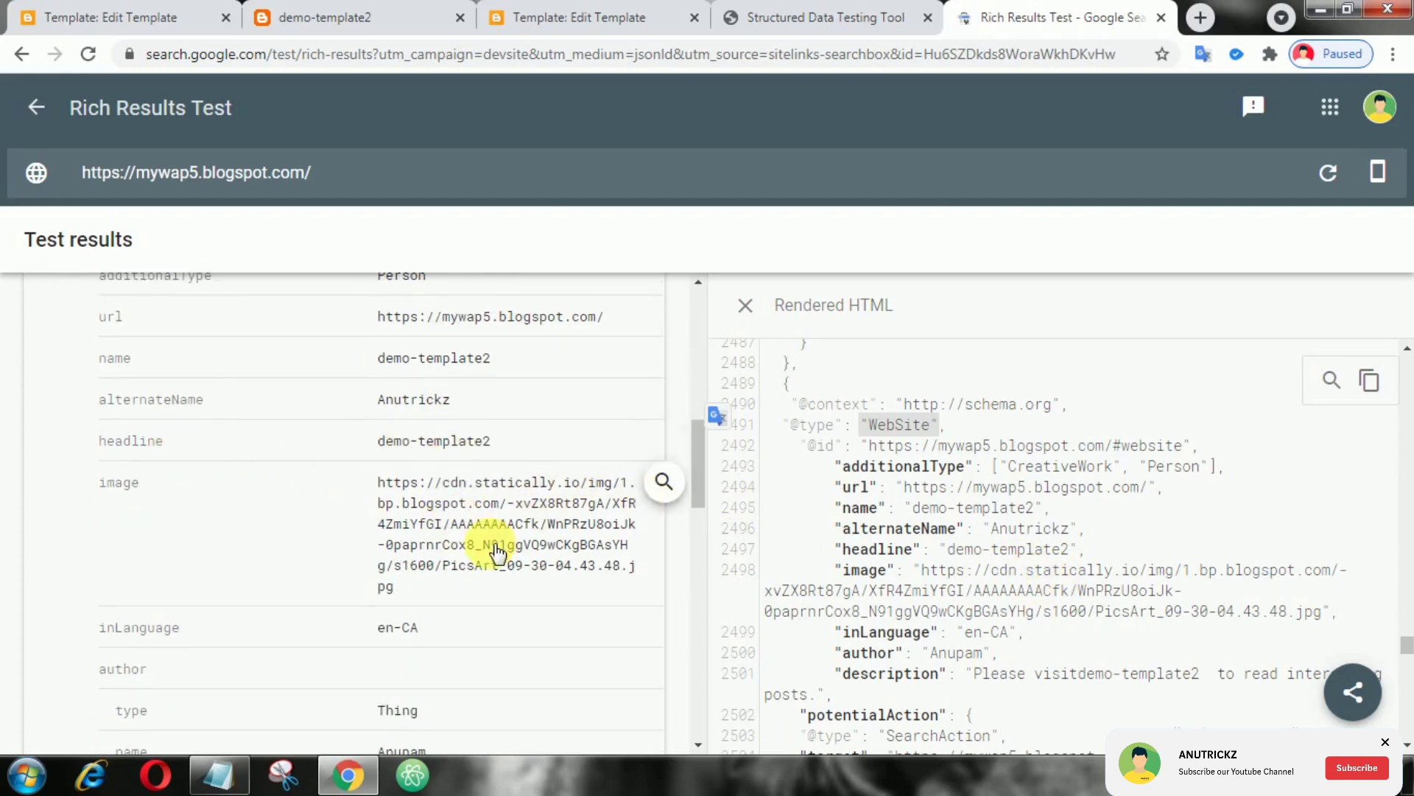
{"action": "scroll", "coordinate": [490, 543], "scroll_direction": "down", "scroll_amount": 2}
{"action": "scroll", "coordinate": [497, 553], "scroll_direction": "down", "scroll_amount": 3}
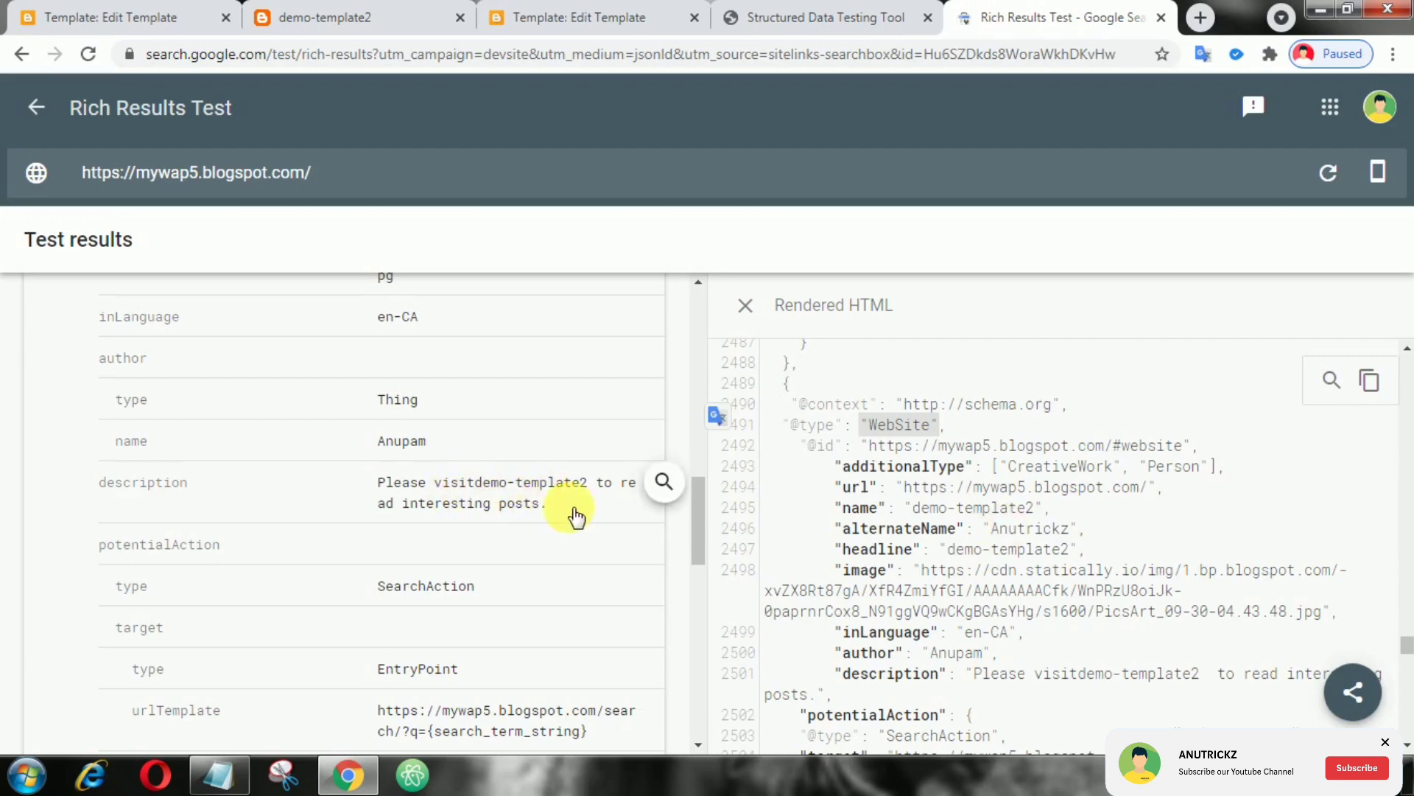
{"action": "left_click", "coordinate": [177, 17]}
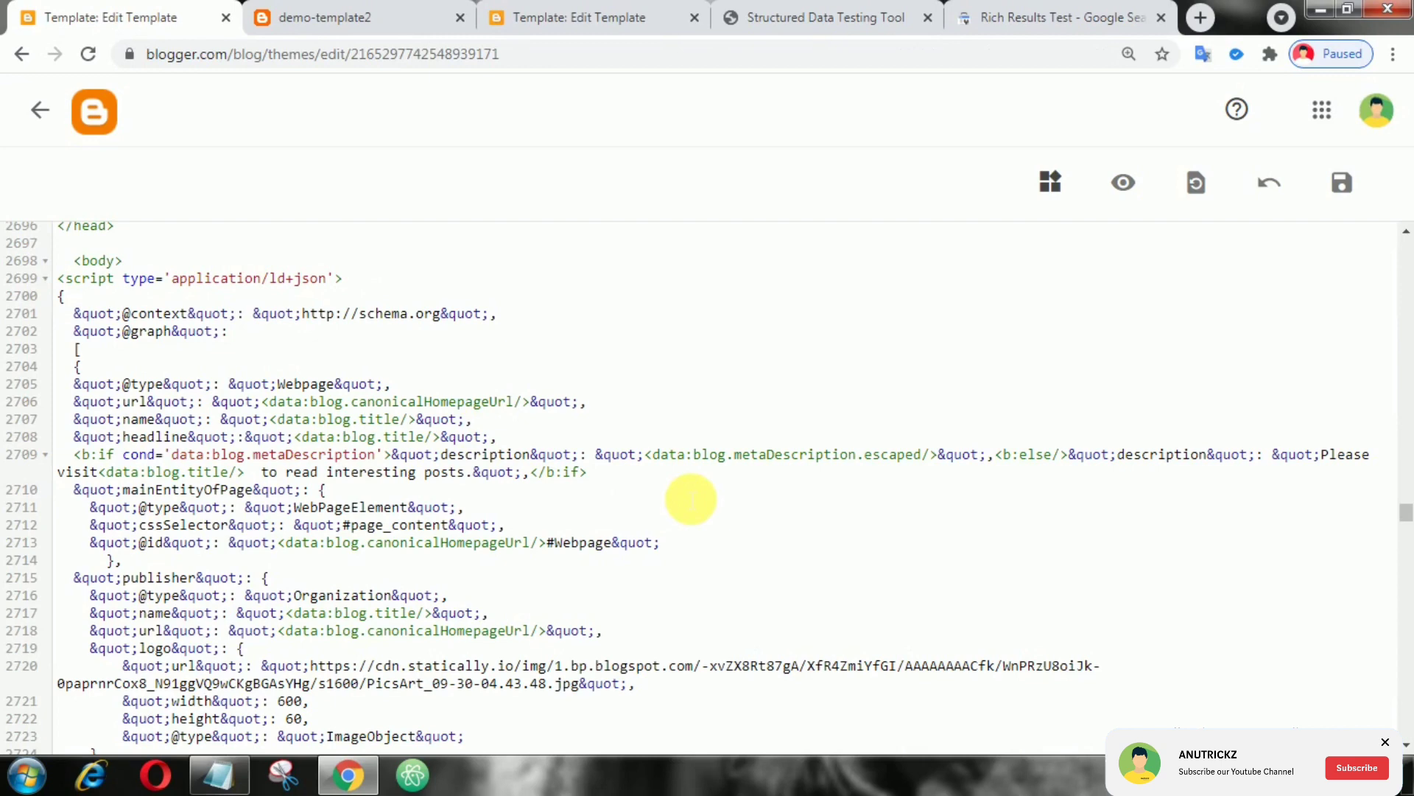
{"action": "scroll", "coordinate": [783, 562], "scroll_direction": "down", "scroll_amount": 2}
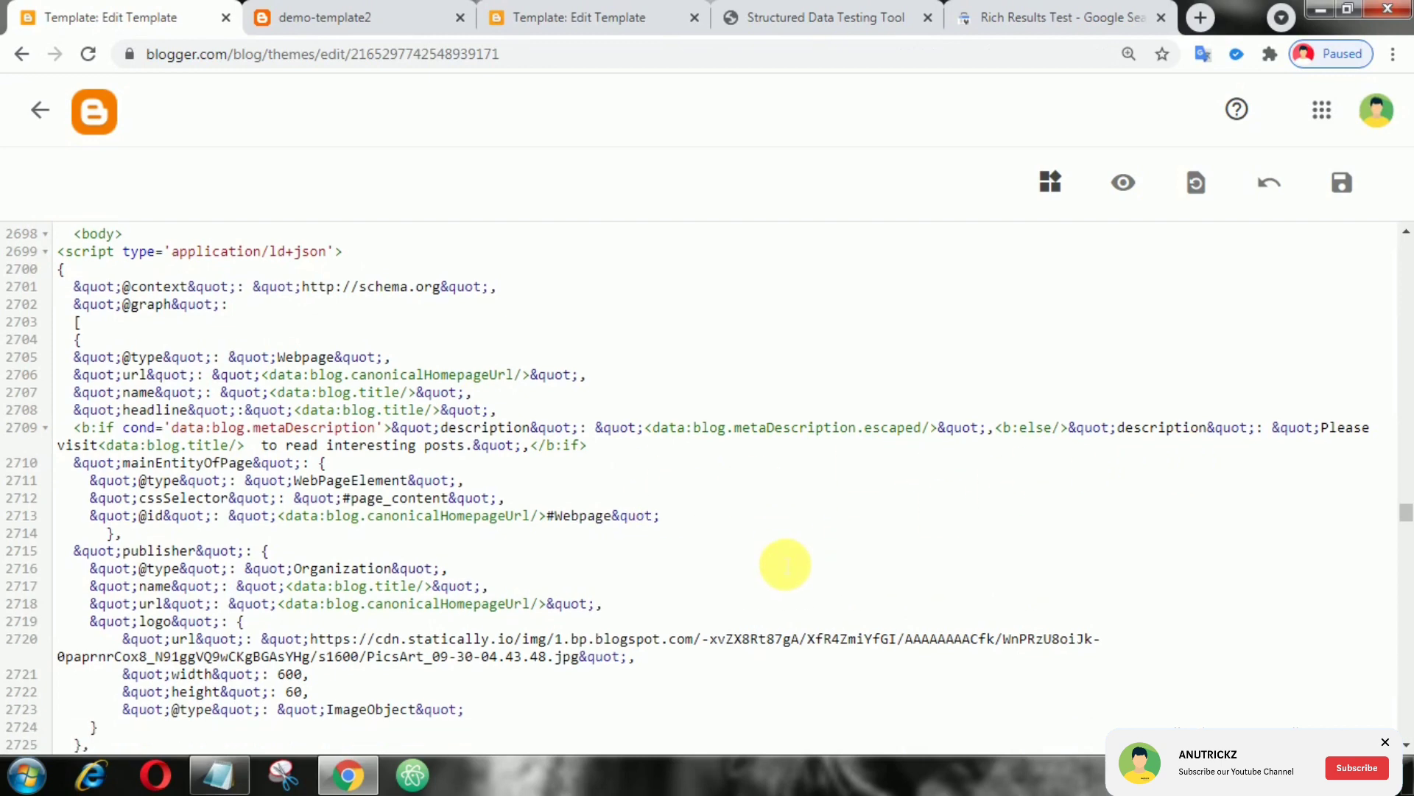
{"action": "scroll", "coordinate": [337, 574], "scroll_direction": "down", "scroll_amount": 2}
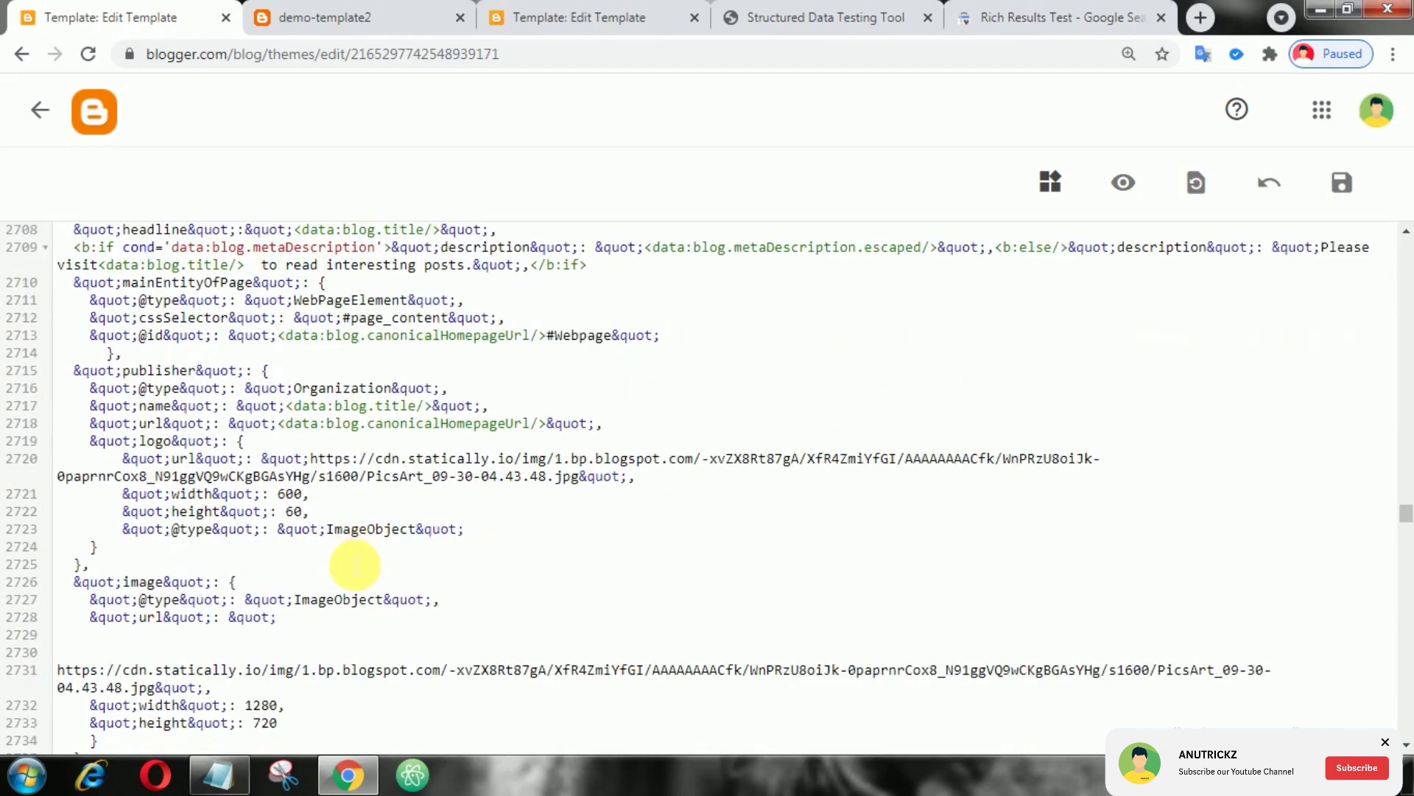
{"action": "scroll", "coordinate": [979, 457], "scroll_direction": "up", "scroll_amount": 4}
{"action": "scroll", "coordinate": [689, 443], "scroll_direction": "up", "scroll_amount": 1}
{"action": "scroll", "coordinate": [689, 442], "scroll_direction": "down", "scroll_amount": 1}
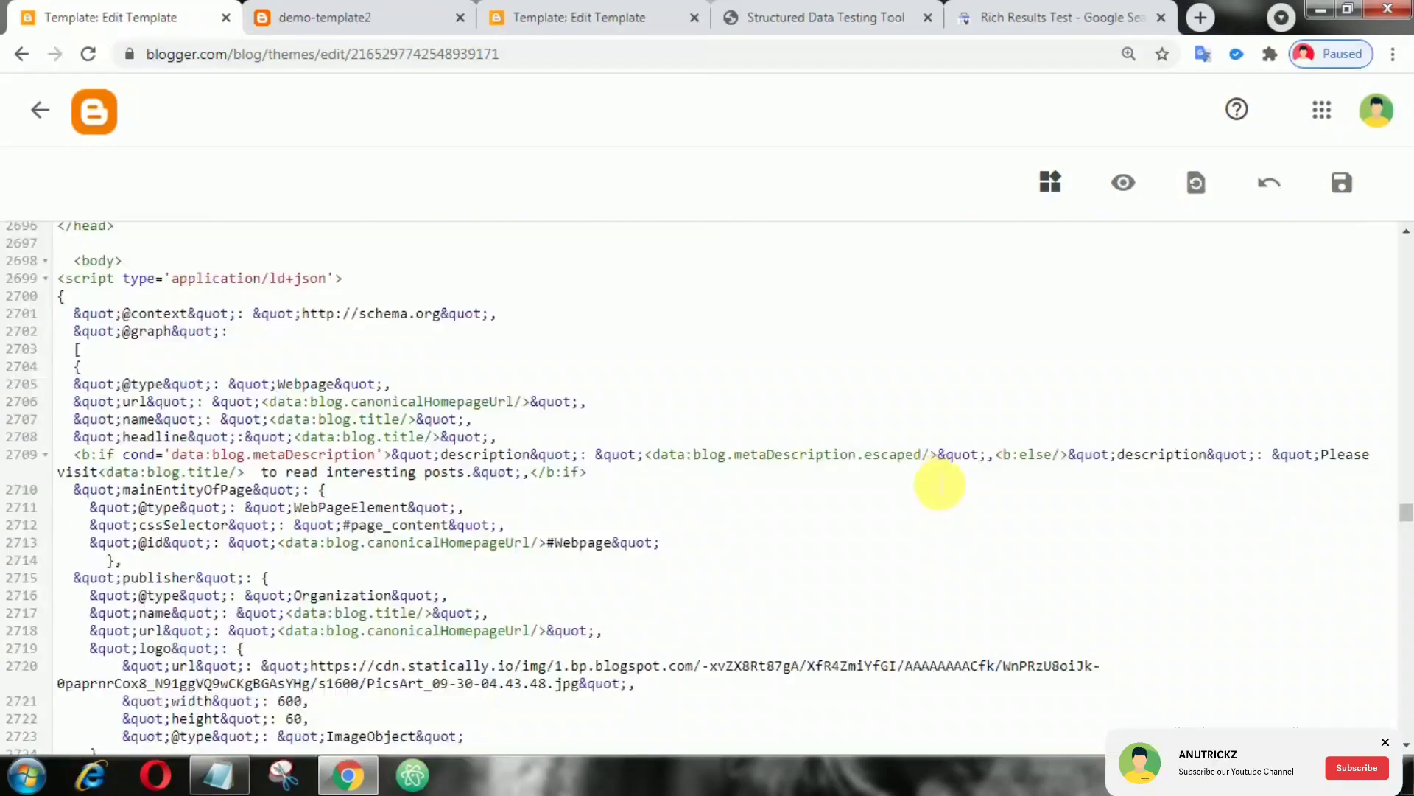
{"action": "scroll", "coordinate": [938, 563], "scroll_direction": "down", "scroll_amount": 5}
{"action": "scroll", "coordinate": [963, 496], "scroll_direction": "down", "scroll_amount": 2}
{"action": "scroll", "coordinate": [962, 496], "scroll_direction": "down", "scroll_amount": 3}
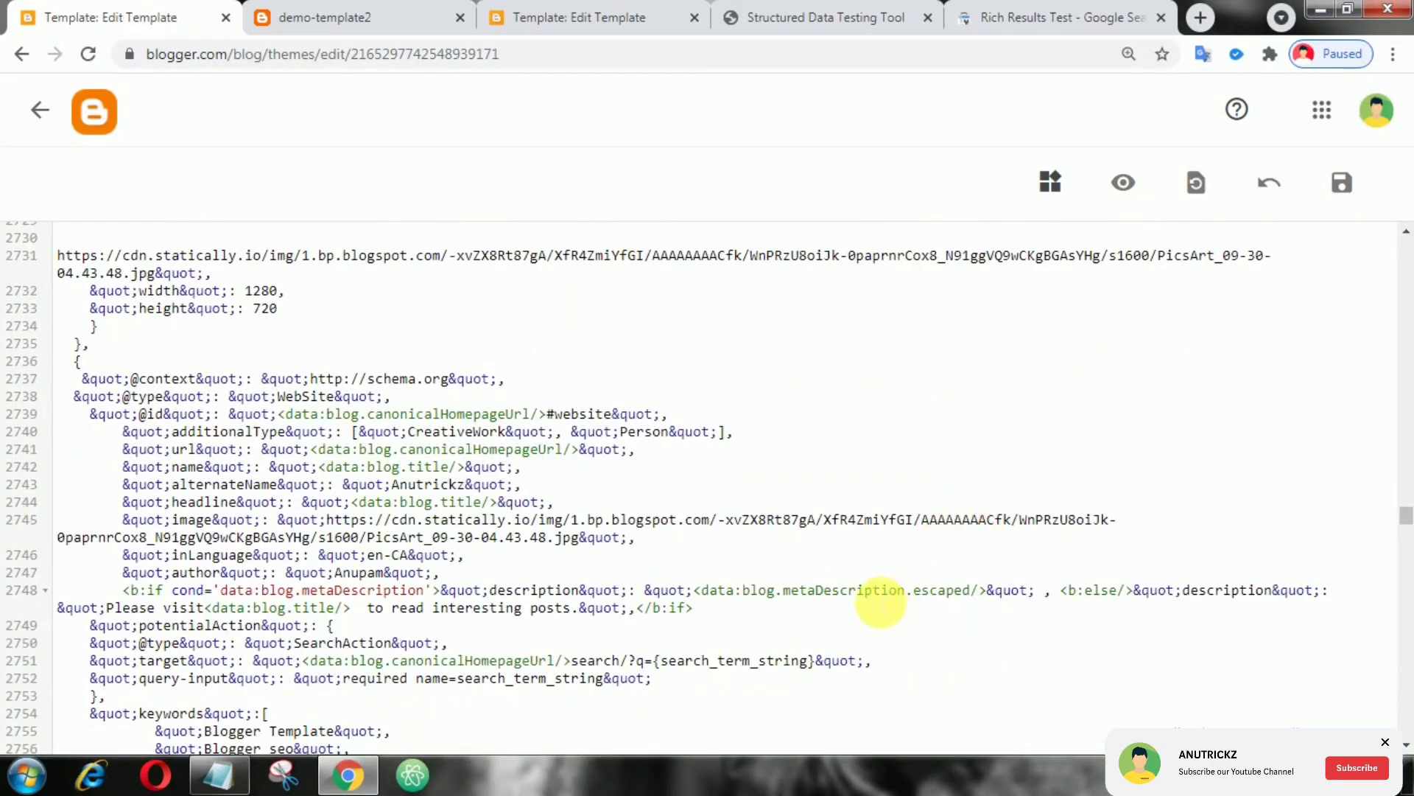
{"action": "scroll", "coordinate": [884, 600], "scroll_direction": "down", "scroll_amount": 1}
{"action": "scroll", "coordinate": [873, 598], "scroll_direction": "down", "scroll_amount": 1}
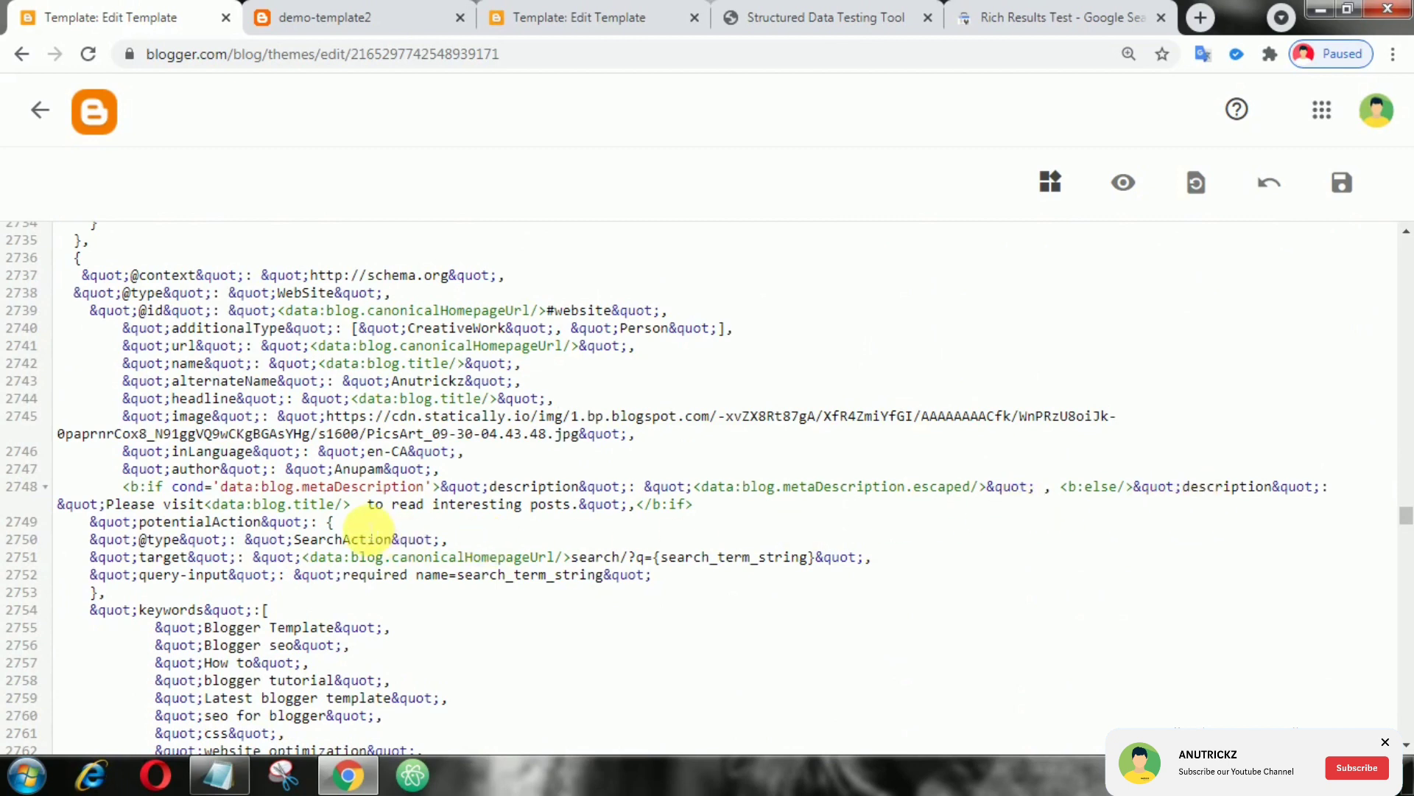
- Place the caret right after 'visit' in the WebSite description fallback text
{"action": "left_click", "coordinate": [204, 504]}
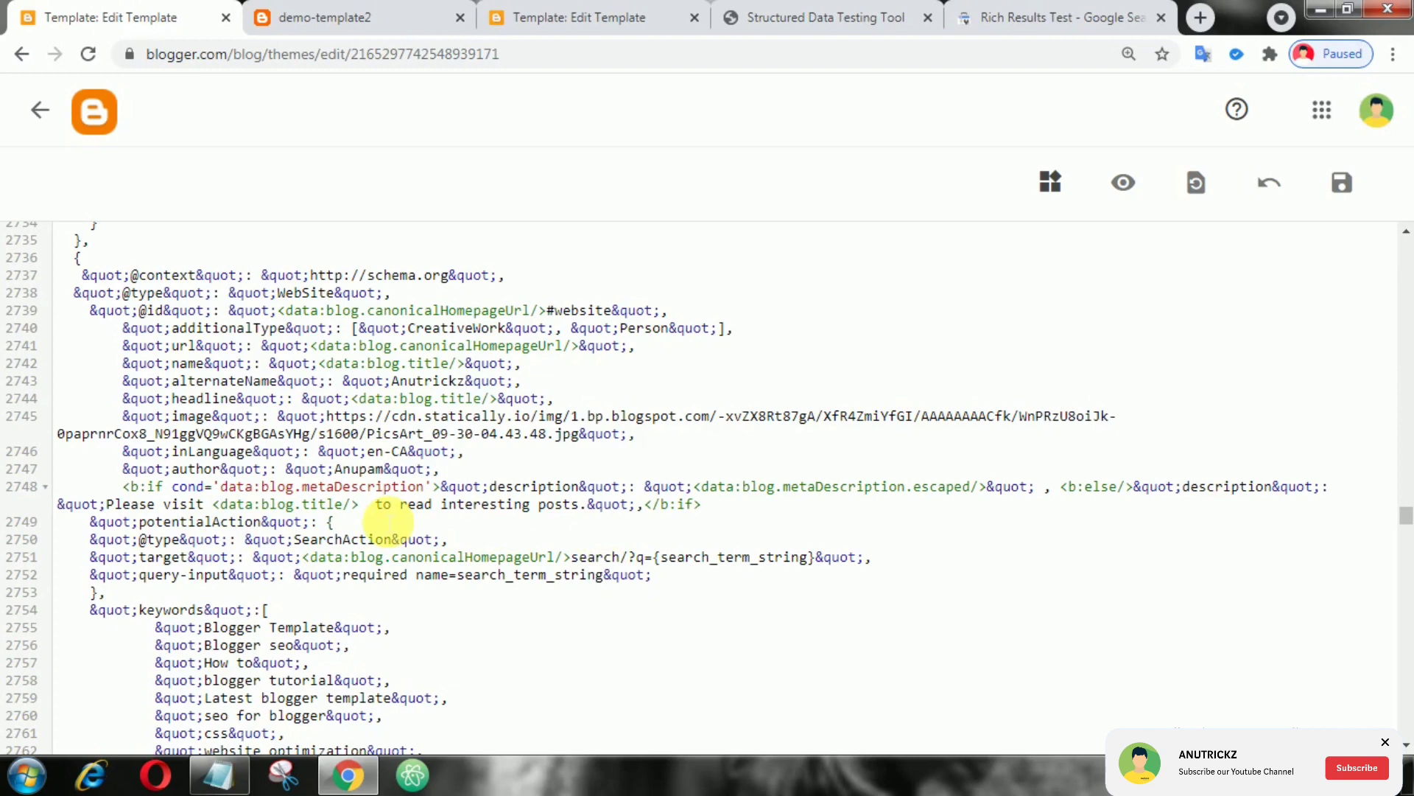
- Compare the detected WebSite keywords with the template's keywords array
{"action": "left_click", "coordinate": [835, 18]}
{"action": "left_click", "coordinate": [1050, 18]}
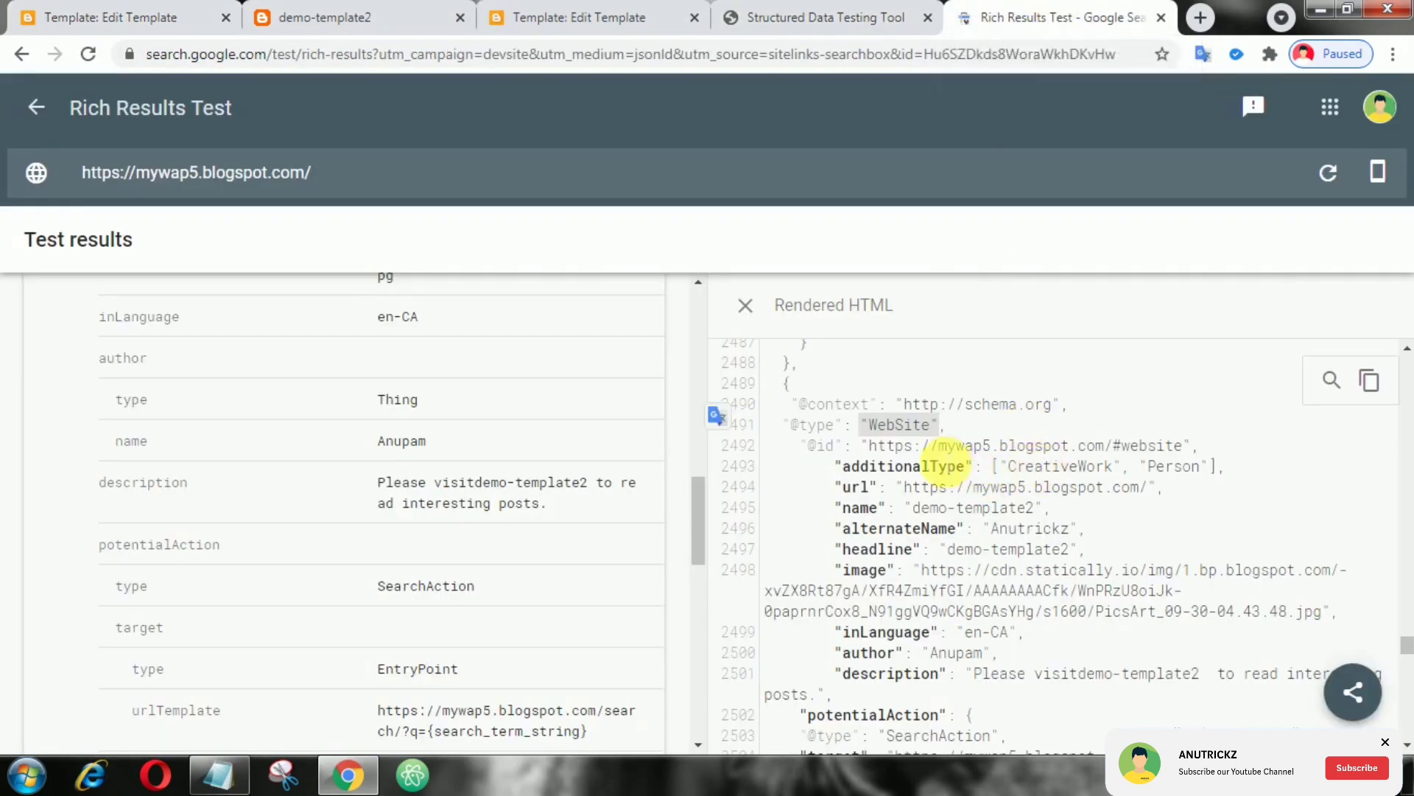
{"action": "scroll", "coordinate": [558, 492], "scroll_direction": "down", "scroll_amount": 1}
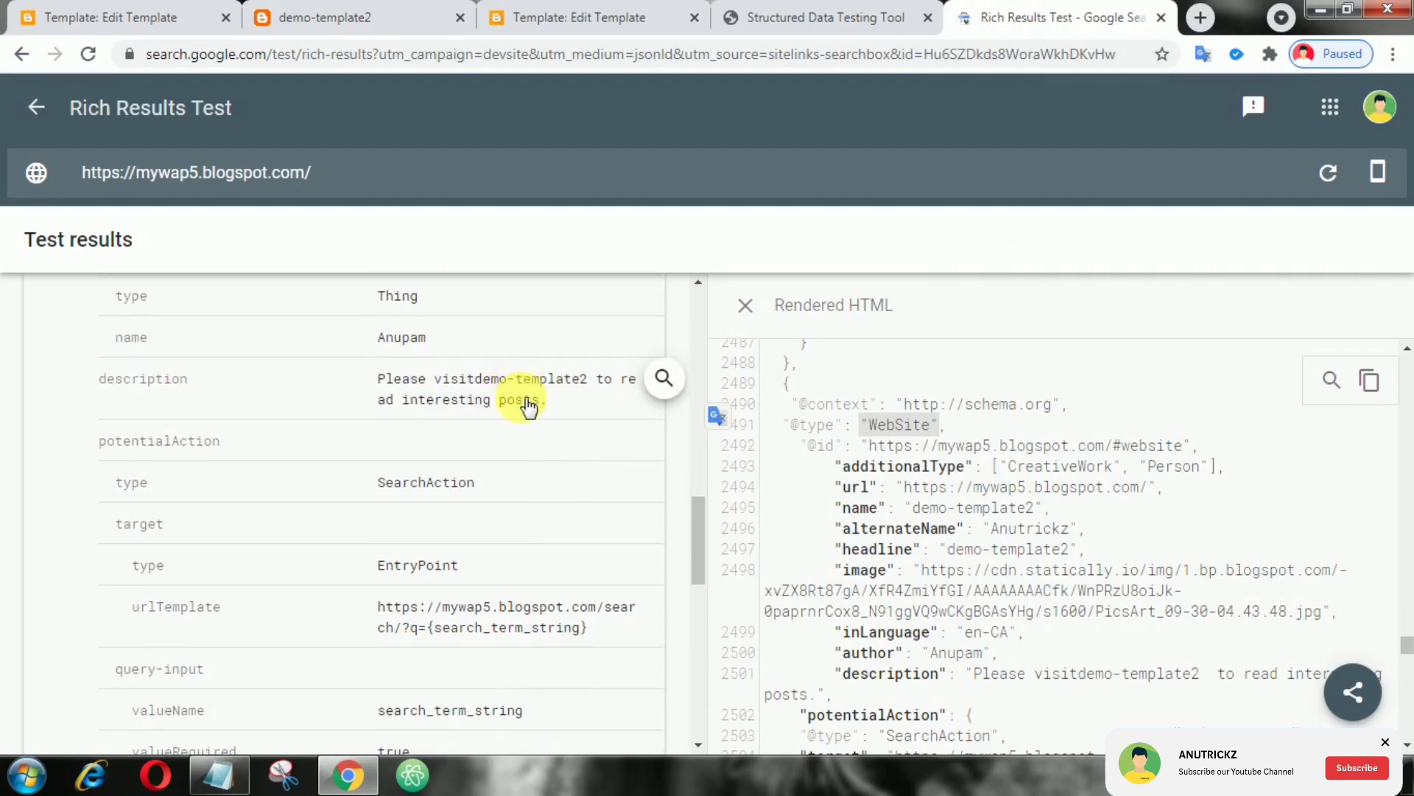
{"action": "scroll", "coordinate": [497, 431], "scroll_direction": "down", "scroll_amount": 1}
{"action": "scroll", "coordinate": [481, 470], "scroll_direction": "down", "scroll_amount": 1}
{"action": "scroll", "coordinate": [498, 459], "scroll_direction": "down", "scroll_amount": 2}
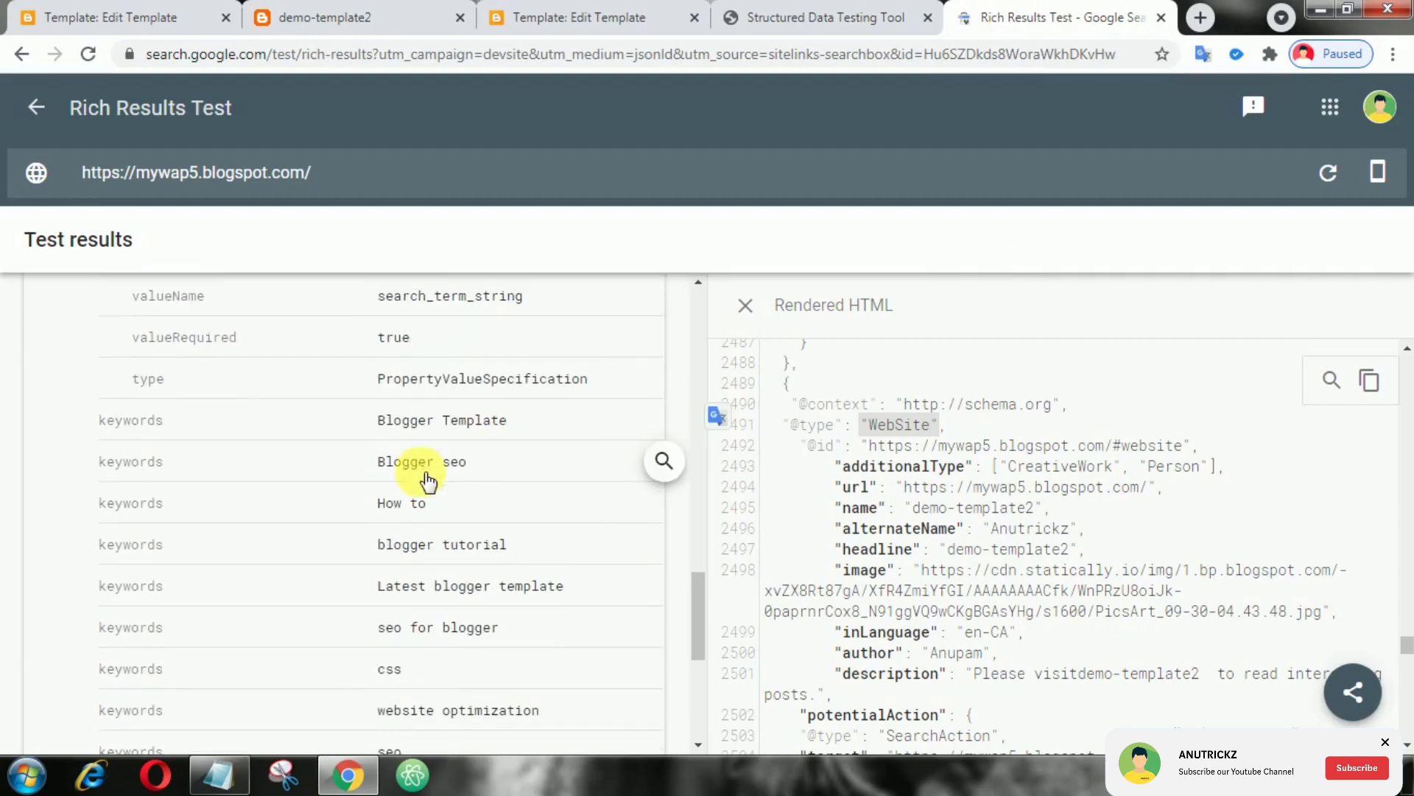
{"action": "left_click", "coordinate": [105, 9]}
{"action": "scroll", "coordinate": [353, 627], "scroll_direction": "down", "scroll_amount": 3}
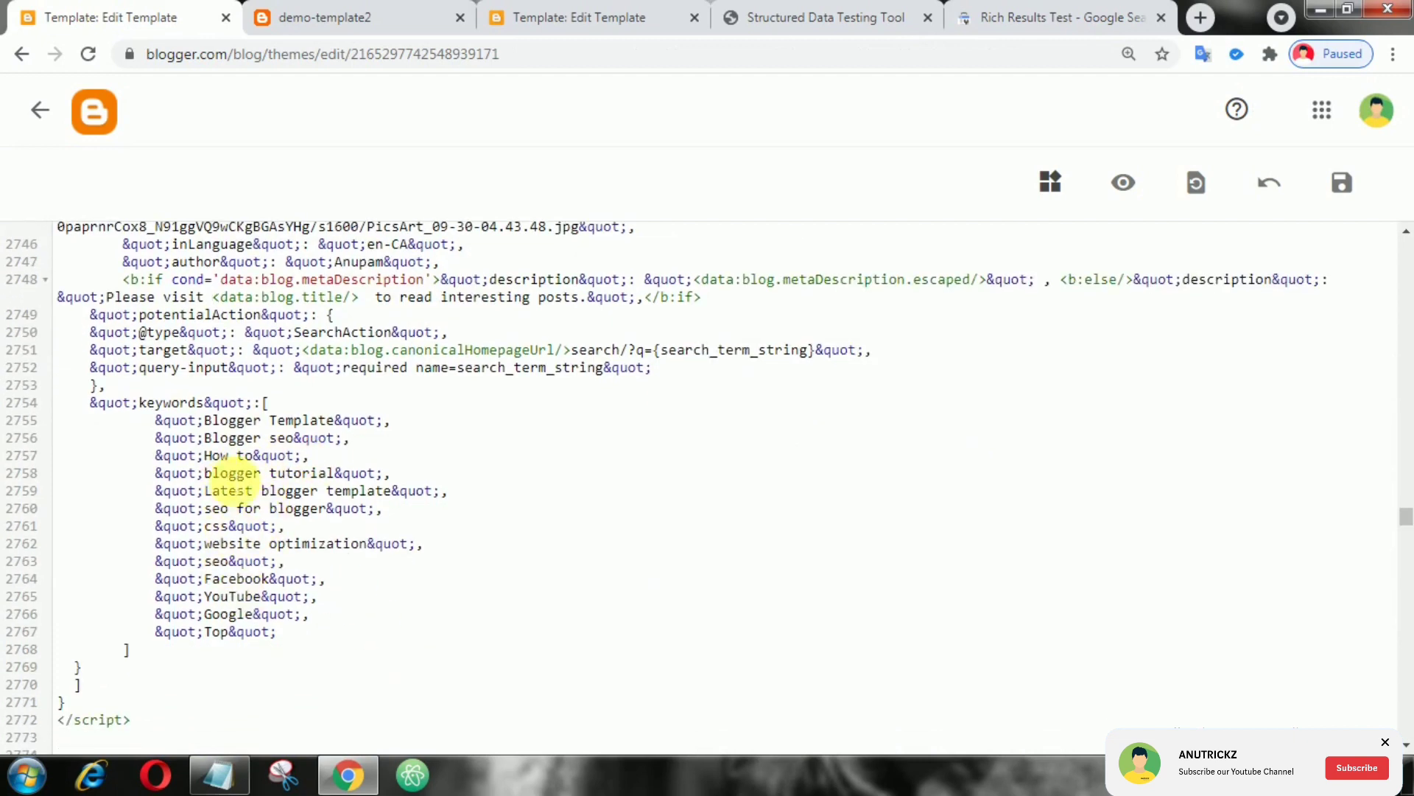
{"action": "left_click", "coordinate": [828, 15]}
{"action": "left_click", "coordinate": [984, 17]}
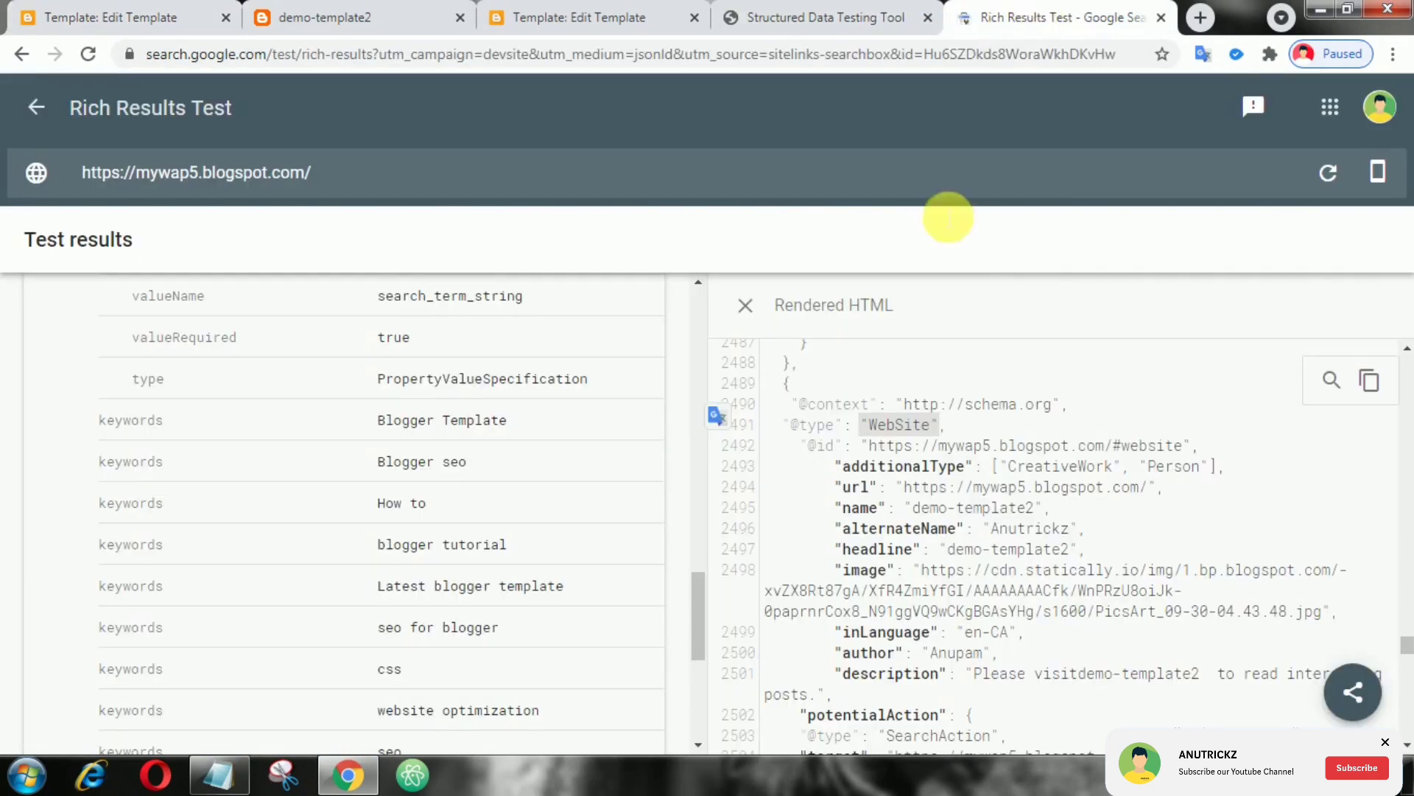
{"action": "scroll", "coordinate": [504, 468], "scroll_direction": "down", "scroll_amount": 1}
{"action": "scroll", "coordinate": [948, 552], "scroll_direction": "down", "scroll_amount": 2}
{"action": "scroll", "coordinate": [996, 558], "scroll_direction": "down", "scroll_amount": 1}
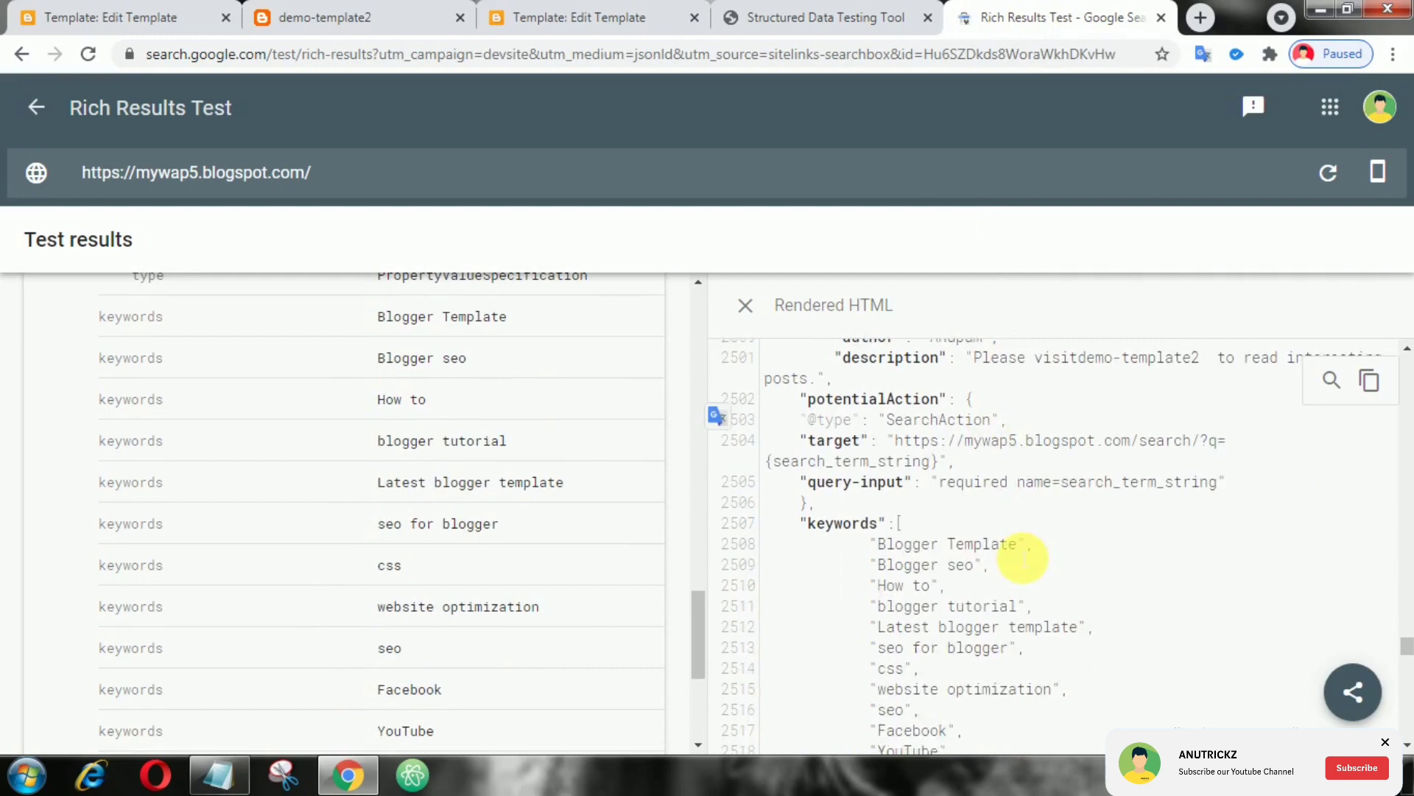
{"action": "scroll", "coordinate": [1001, 570], "scroll_direction": "down", "scroll_amount": 1}
{"action": "scroll", "coordinate": [973, 495], "scroll_direction": "up", "scroll_amount": 2}
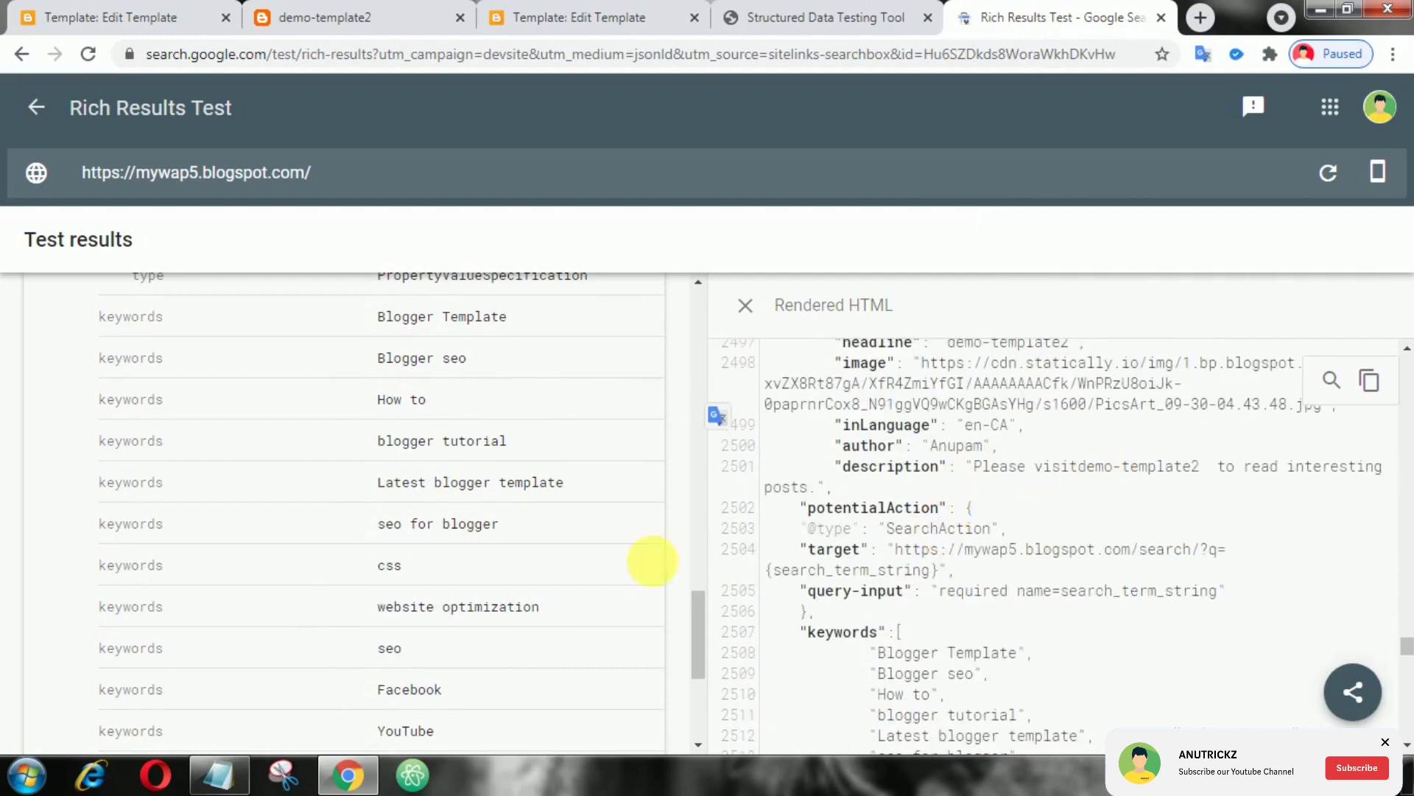
{"action": "scroll", "coordinate": [468, 578], "scroll_direction": "down", "scroll_amount": 1}
{"action": "scroll", "coordinate": [465, 578], "scroll_direction": "down", "scroll_amount": 2}
{"action": "scroll", "coordinate": [317, 587], "scroll_direction": "up", "scroll_amount": 1}
{"action": "scroll", "coordinate": [260, 547], "scroll_direction": "down", "scroll_amount": 1}
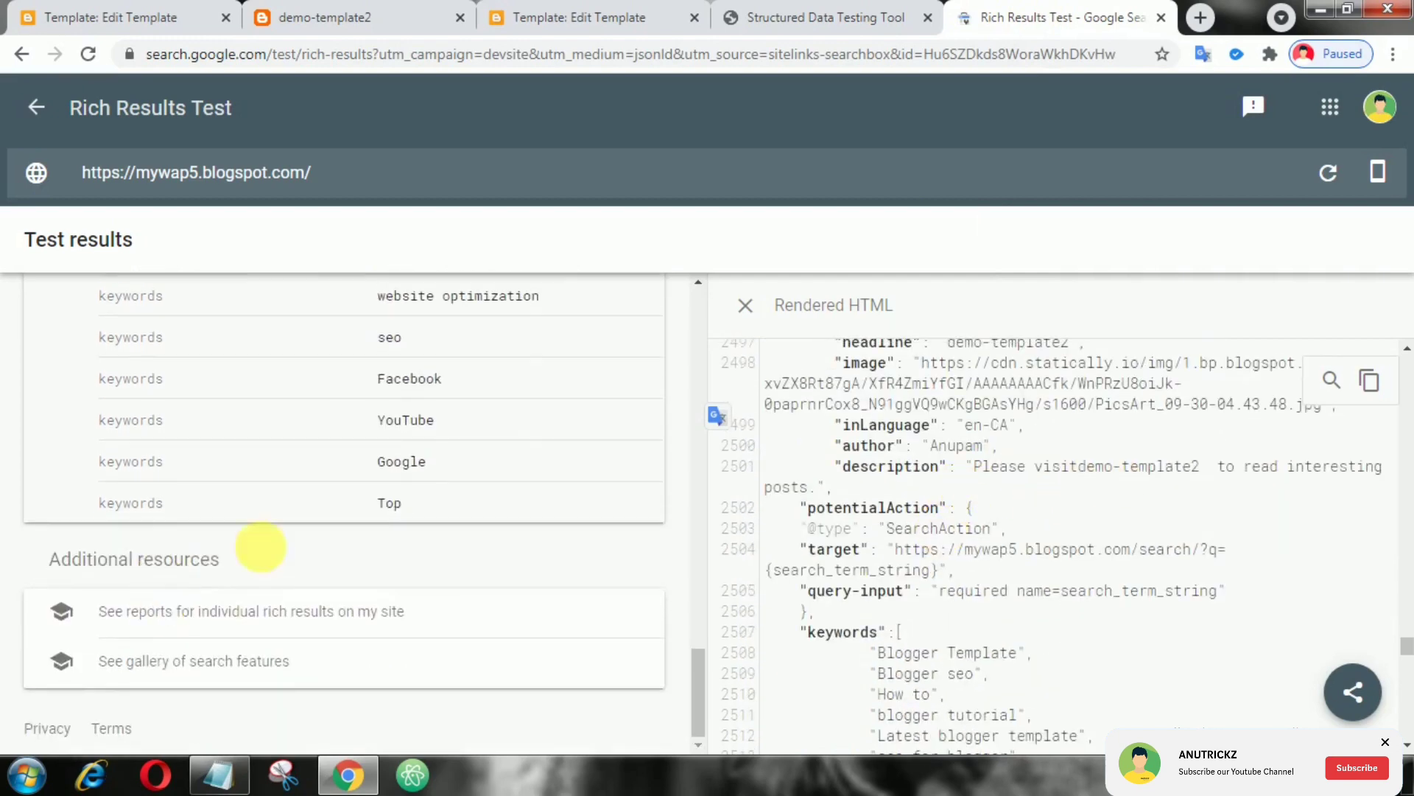
{"action": "scroll", "coordinate": [260, 546], "scroll_direction": "up", "scroll_amount": 3}
- Run the Structured Data Testing Tool on the pasted mywap5.blogspot.com address
{"action": "left_click", "coordinate": [796, 22]}
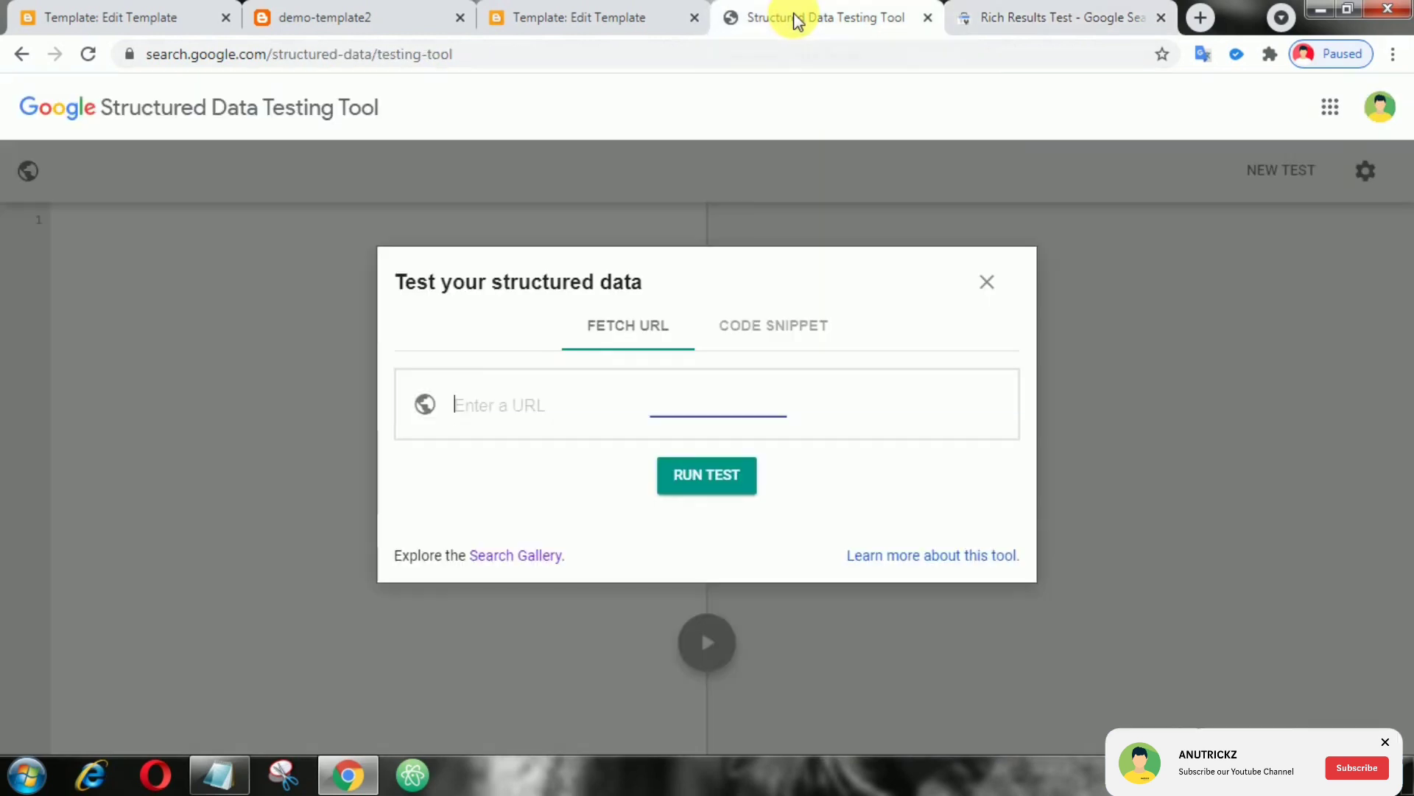
{"action": "right_click", "coordinate": [579, 416]}
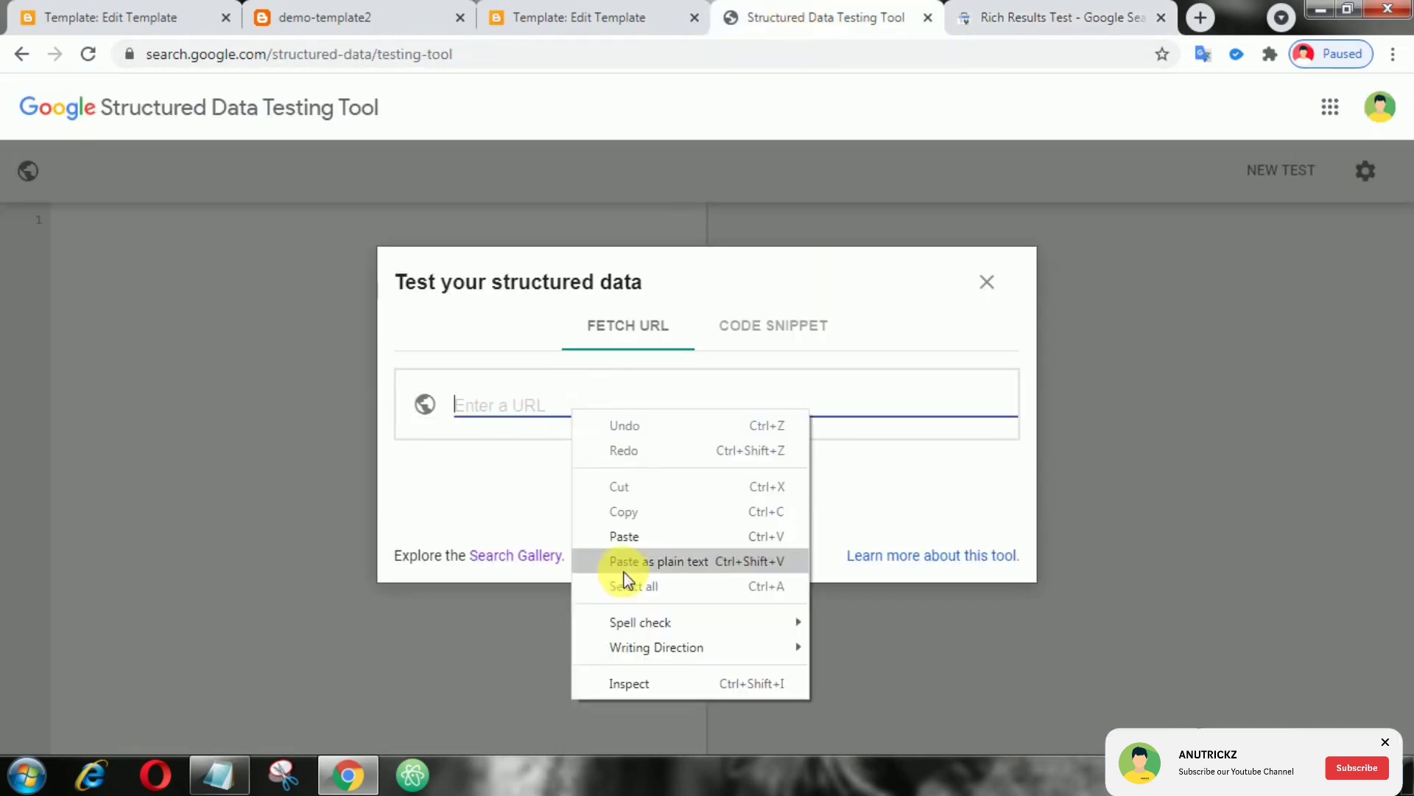
{"action": "left_click", "coordinate": [626, 554]}
{"action": "left_click", "coordinate": [390, 500]}
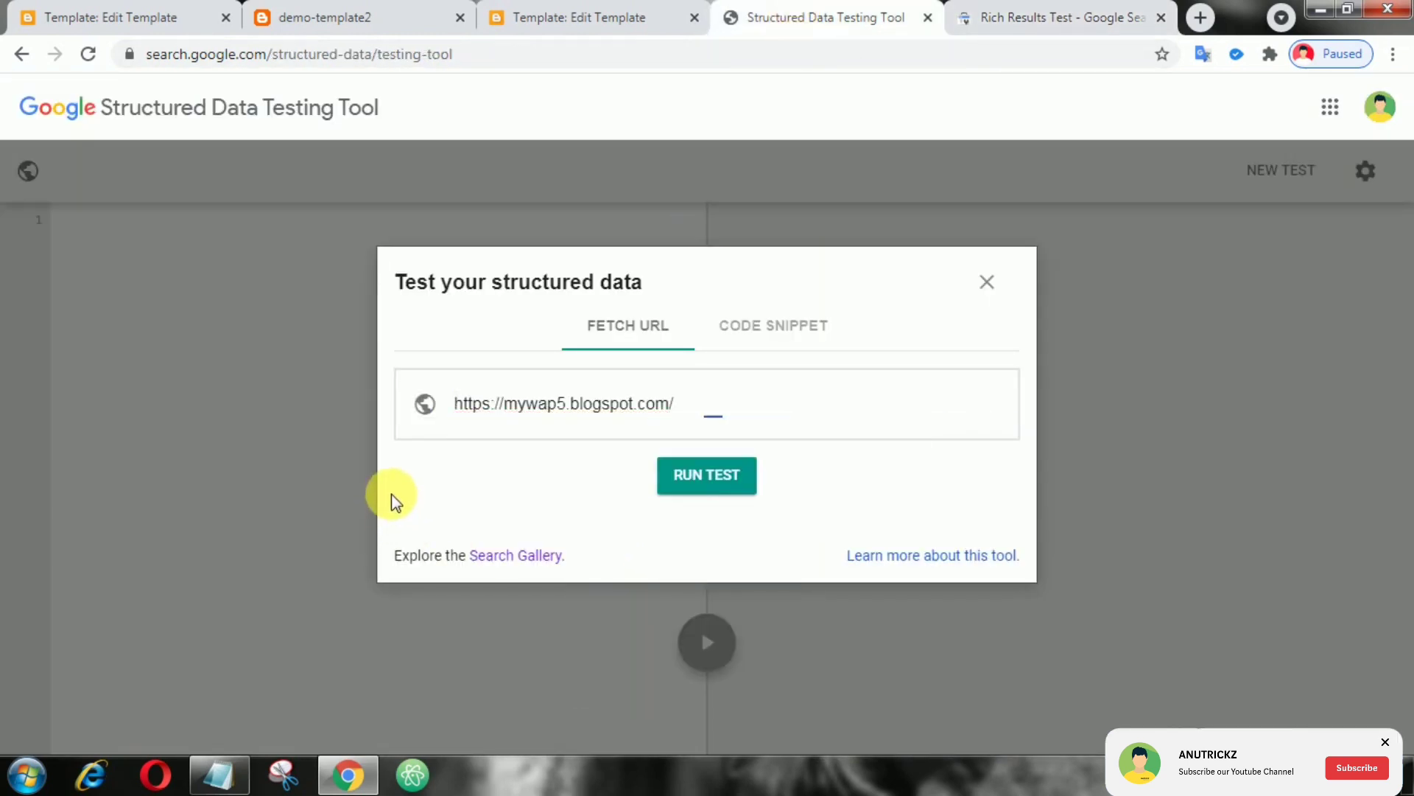
{"action": "left_click", "coordinate": [712, 492]}
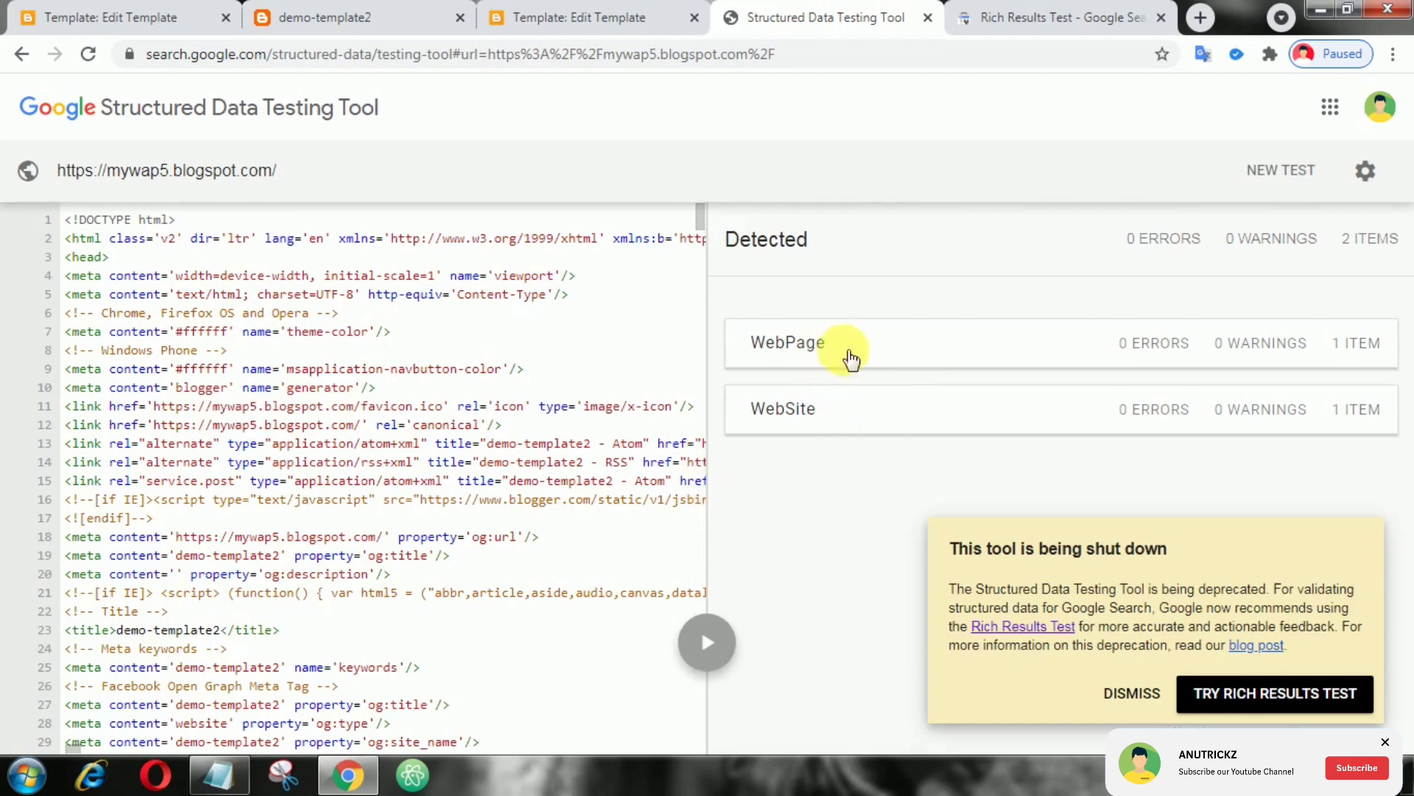
- Open the detected WebPage item to check its properties, including the #page_content cssSelector
{"action": "left_click", "coordinate": [889, 353]}
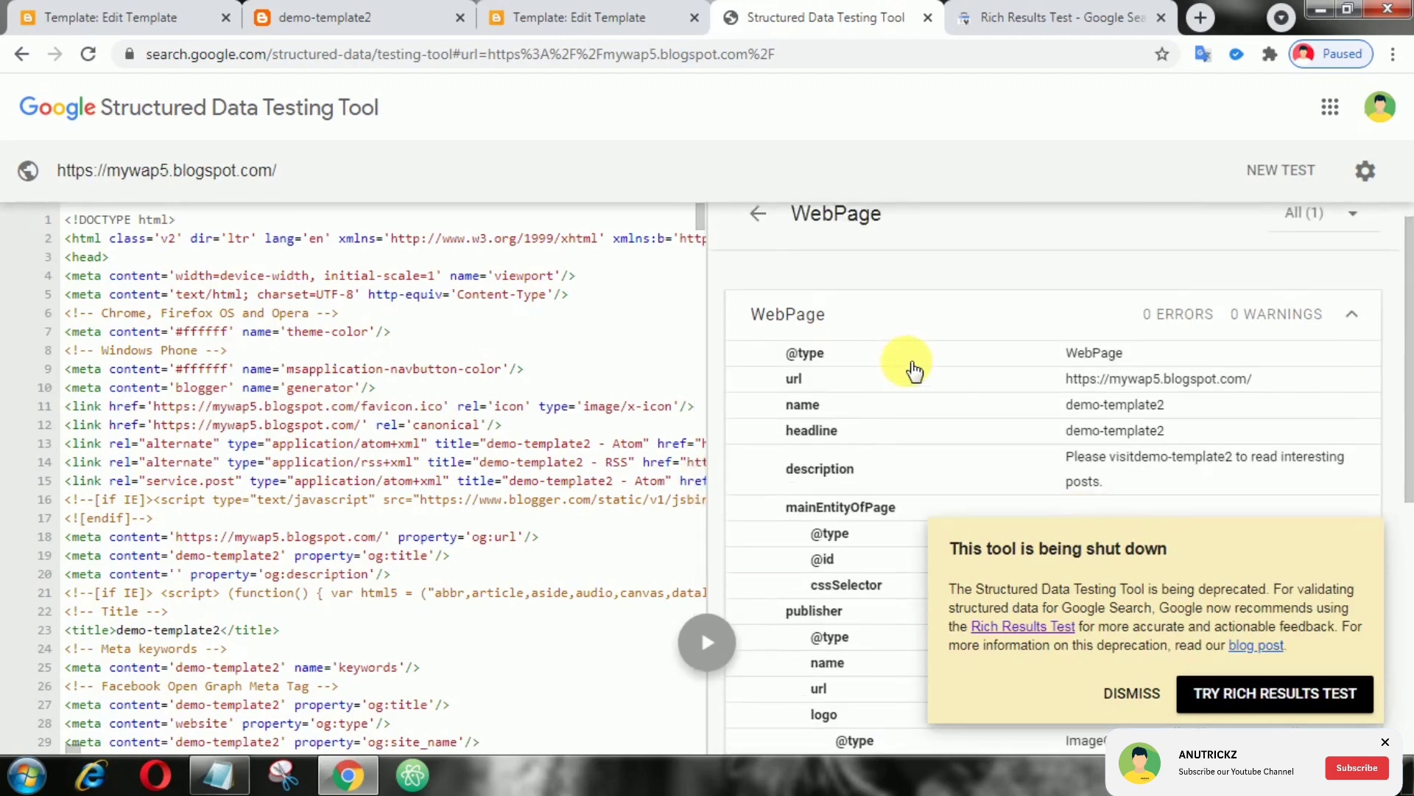
{"action": "scroll", "coordinate": [995, 387], "scroll_direction": "down", "scroll_amount": 2}
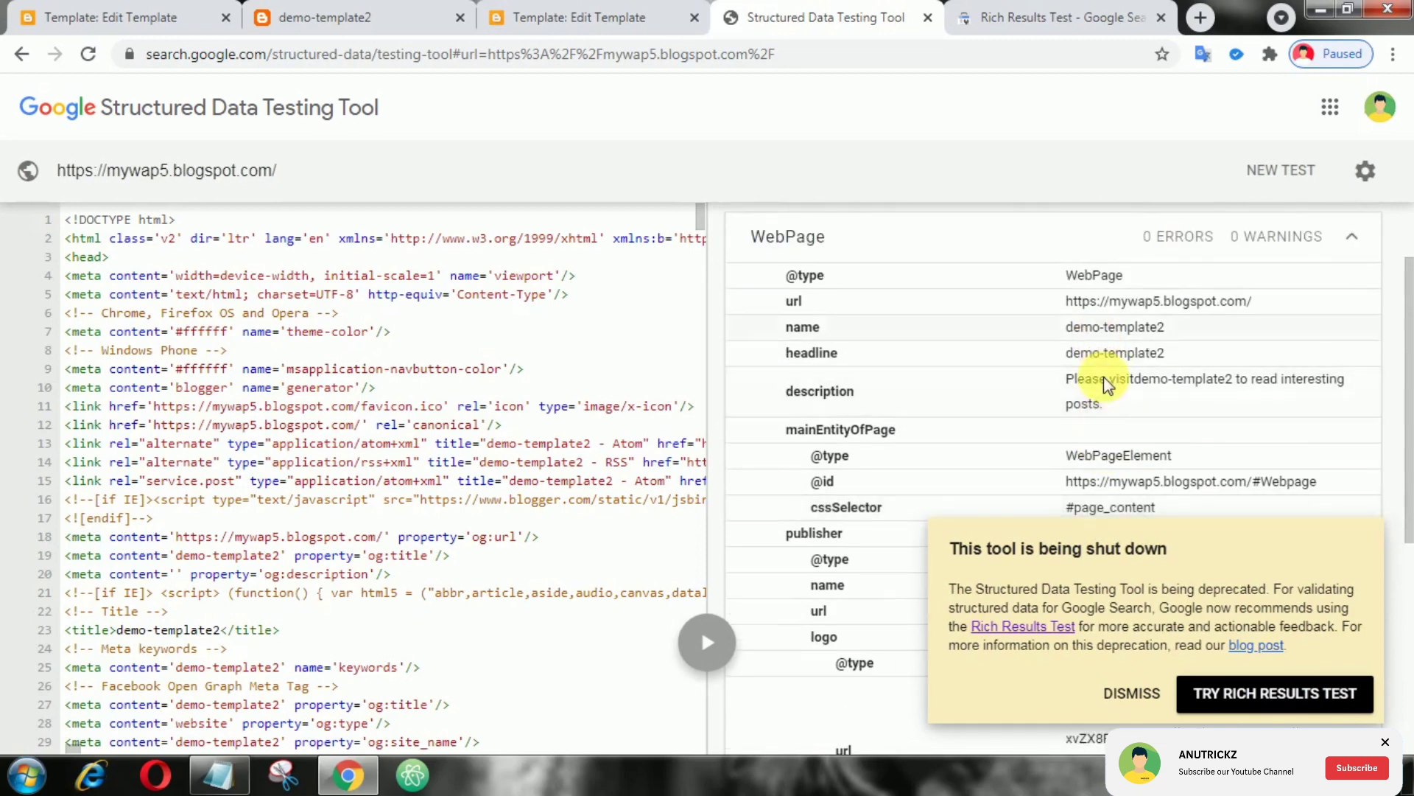
{"action": "scroll", "coordinate": [1105, 411], "scroll_direction": "down", "scroll_amount": 1}
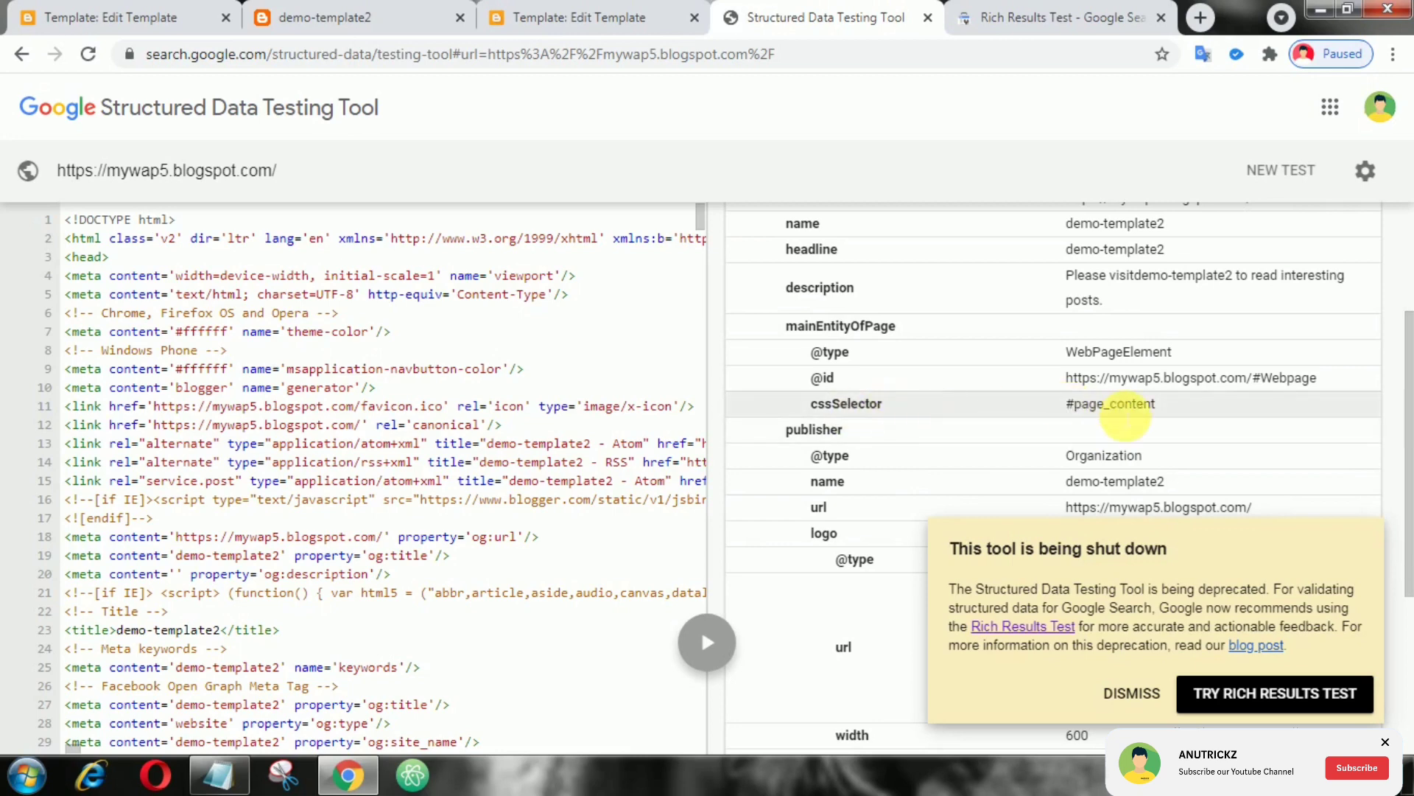
- Back in the theme code, start a <div id=''> on blank line 2814 above the header wrapper comment
{"action": "left_click", "coordinate": [110, 17]}
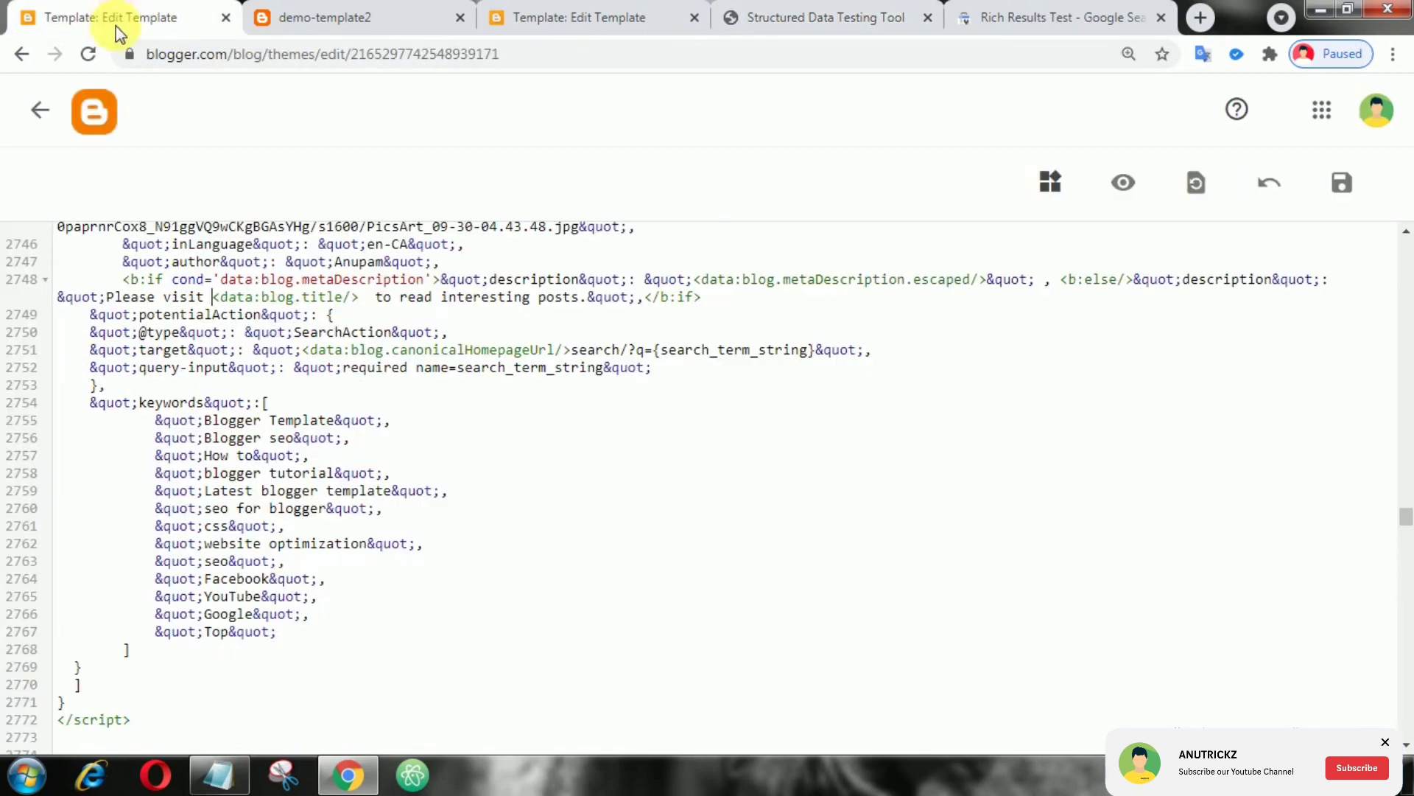
{"action": "scroll", "coordinate": [287, 350], "scroll_direction": "down", "scroll_amount": 4}
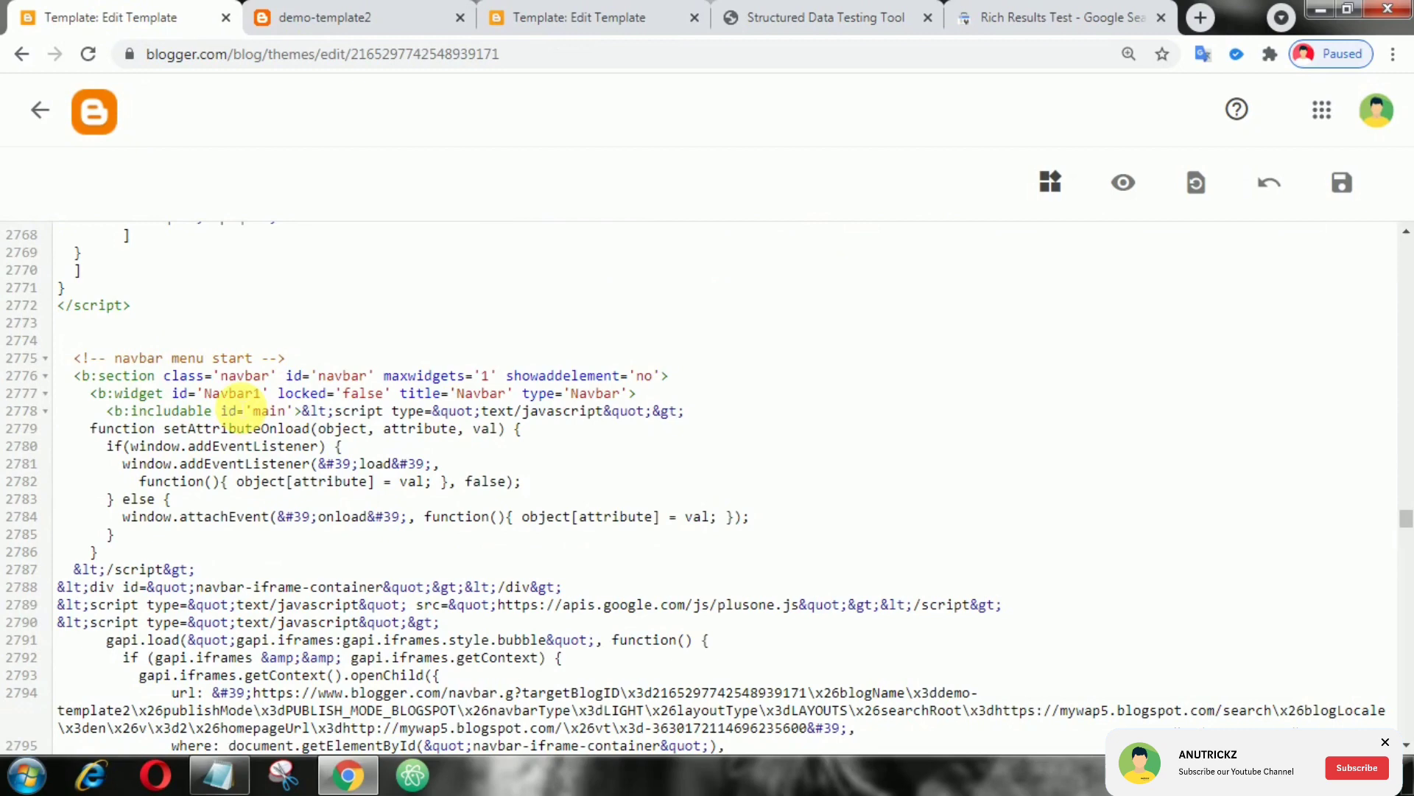
{"action": "scroll", "coordinate": [237, 410], "scroll_direction": "down", "scroll_amount": 3}
{"action": "scroll", "coordinate": [238, 409], "scroll_direction": "down", "scroll_amount": 1}
{"action": "scroll", "coordinate": [232, 411], "scroll_direction": "down", "scroll_amount": 1}
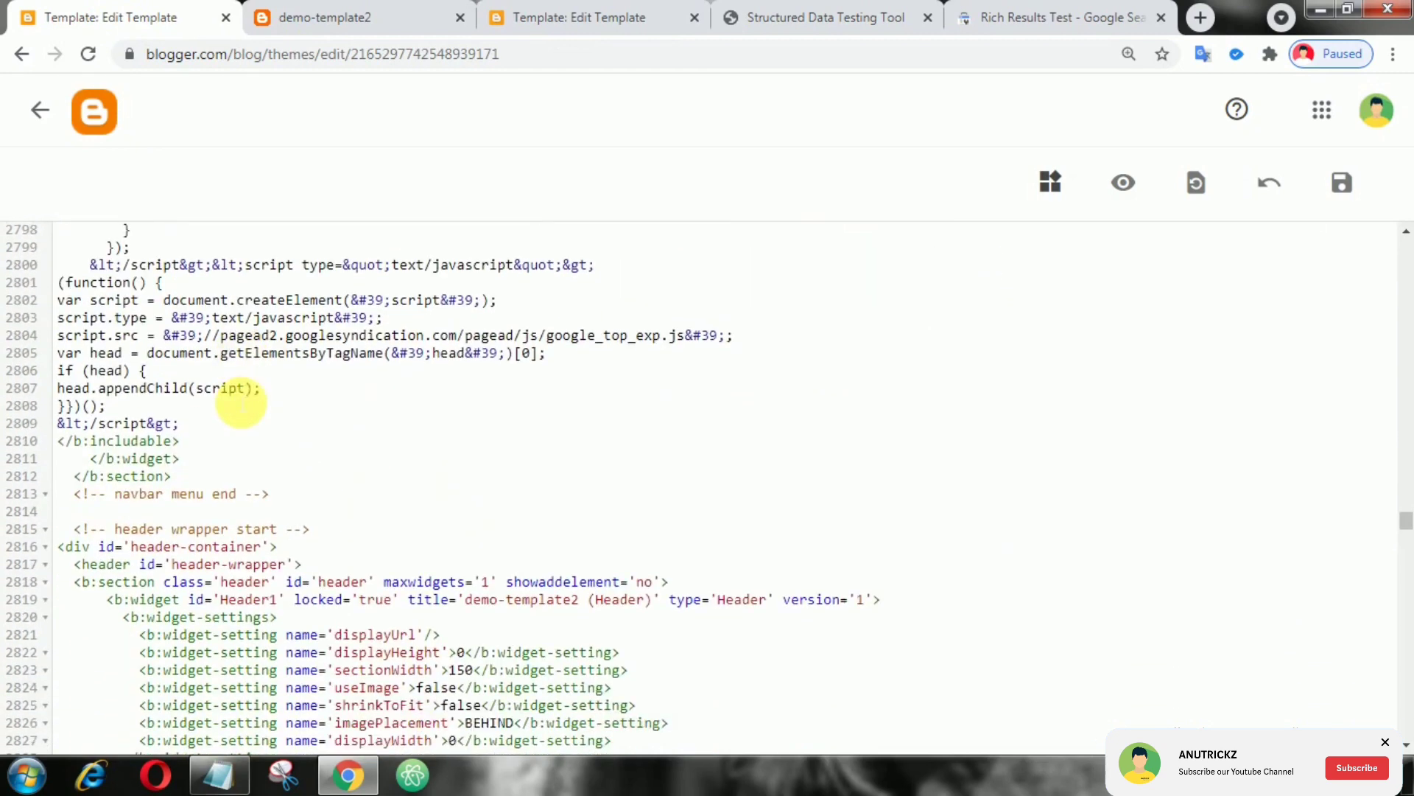
{"action": "scroll", "coordinate": [227, 411], "scroll_direction": "down", "scroll_amount": 1}
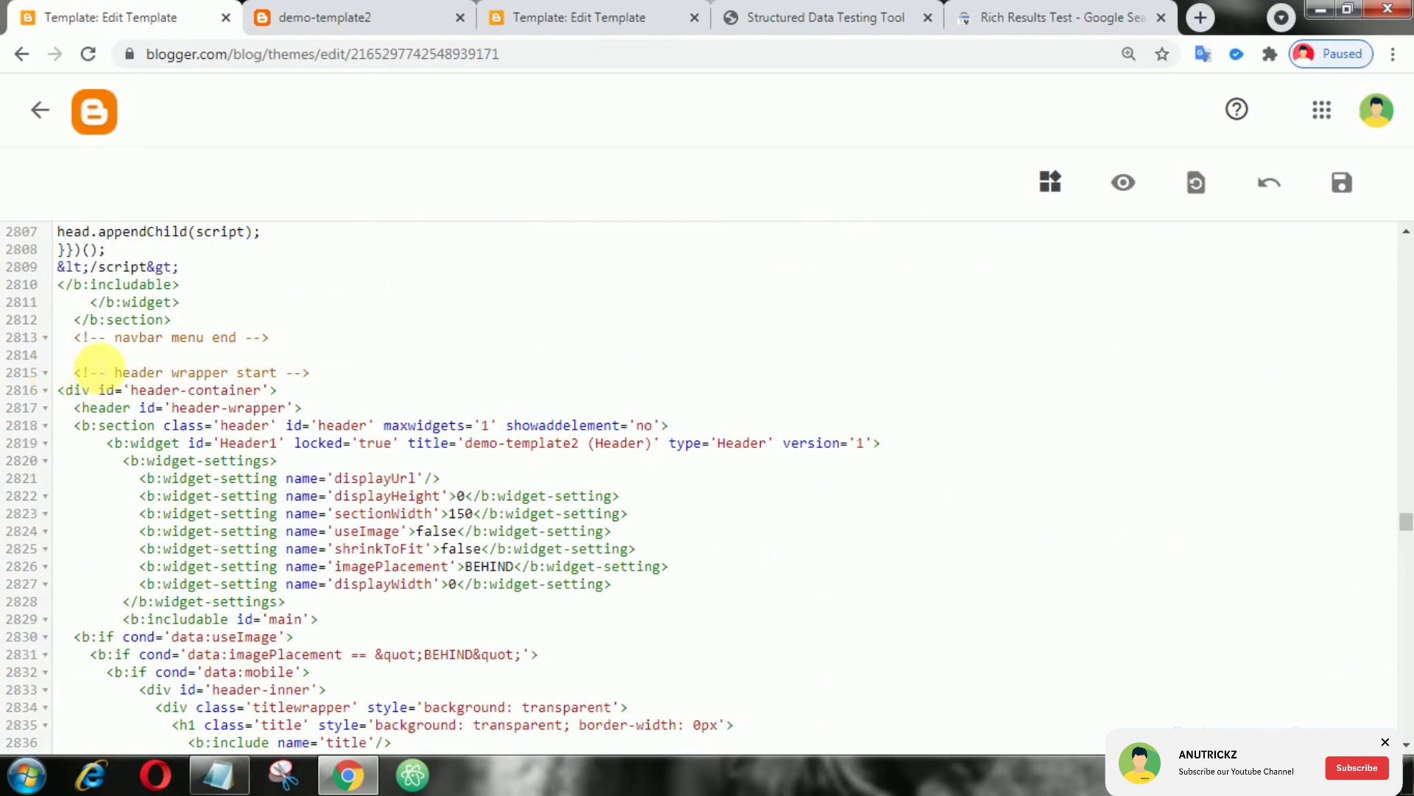
{"action": "left_click", "coordinate": [102, 356]}
{"action": "type", "text": "<div id=''>"}
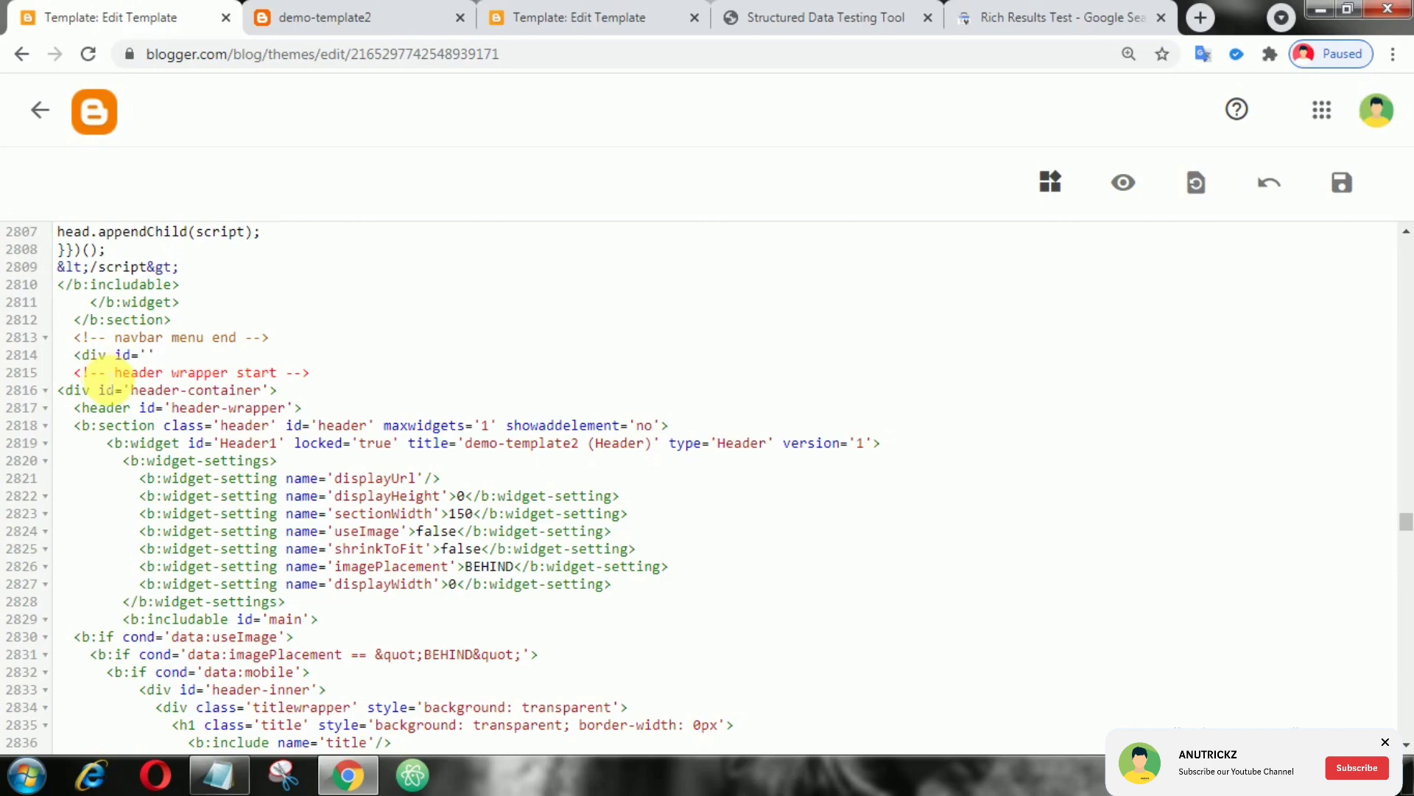
- Copy 'page_content' from the WebPage cssSelector row, then go back to the theme editor
{"action": "left_click", "coordinate": [805, 17]}
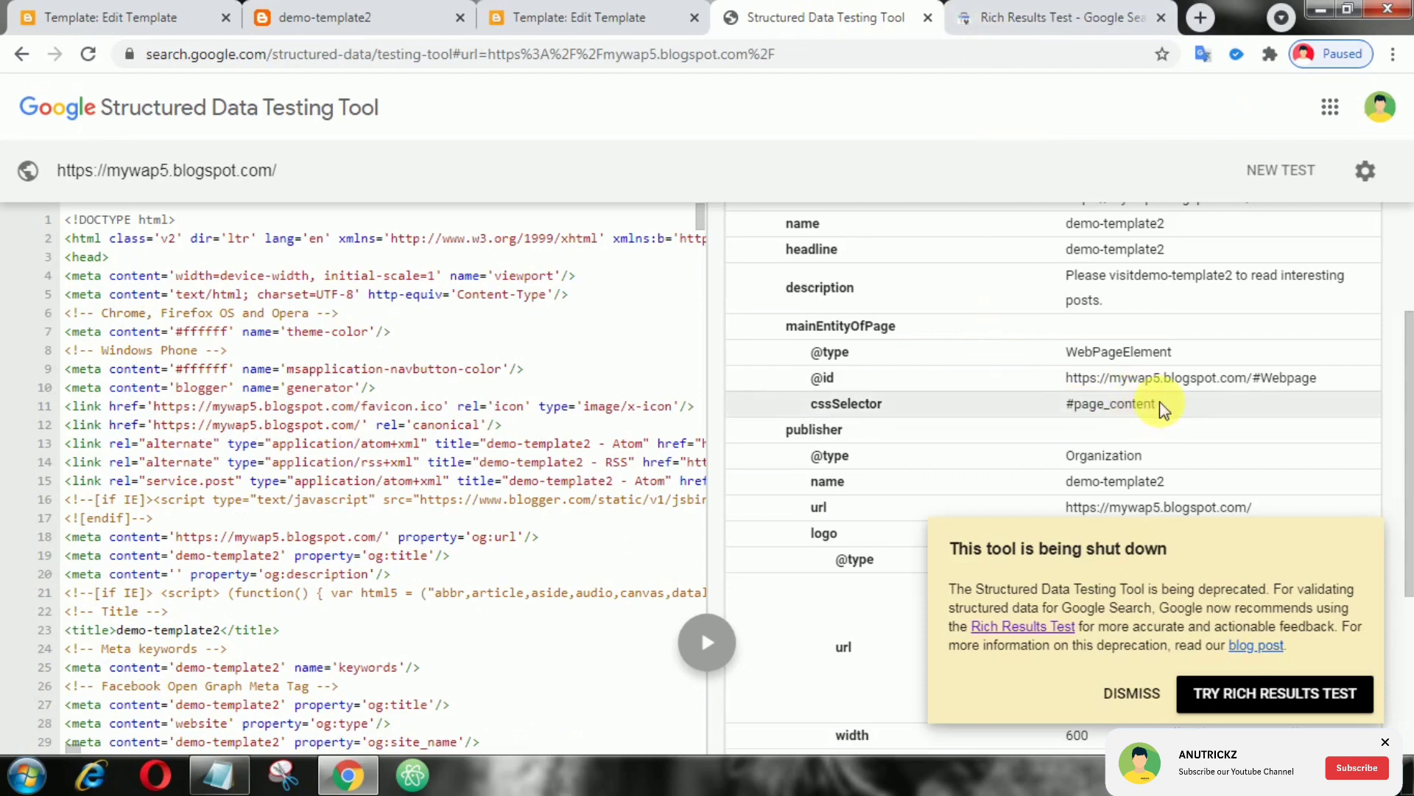
{"action": "double_click", "coordinate": [1105, 404]}
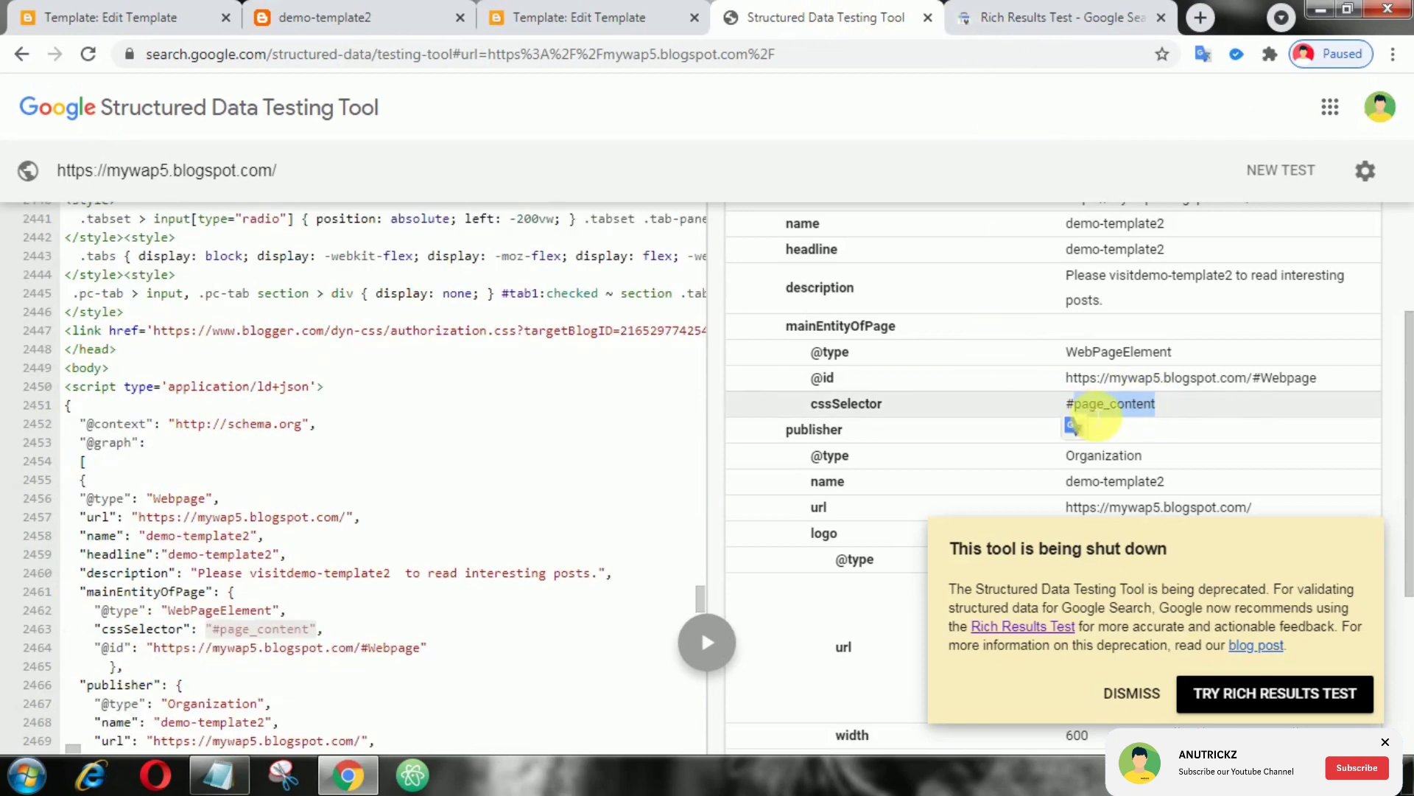
{"action": "right_click", "coordinate": [1087, 414]}
{"action": "left_click", "coordinate": [1130, 427]}
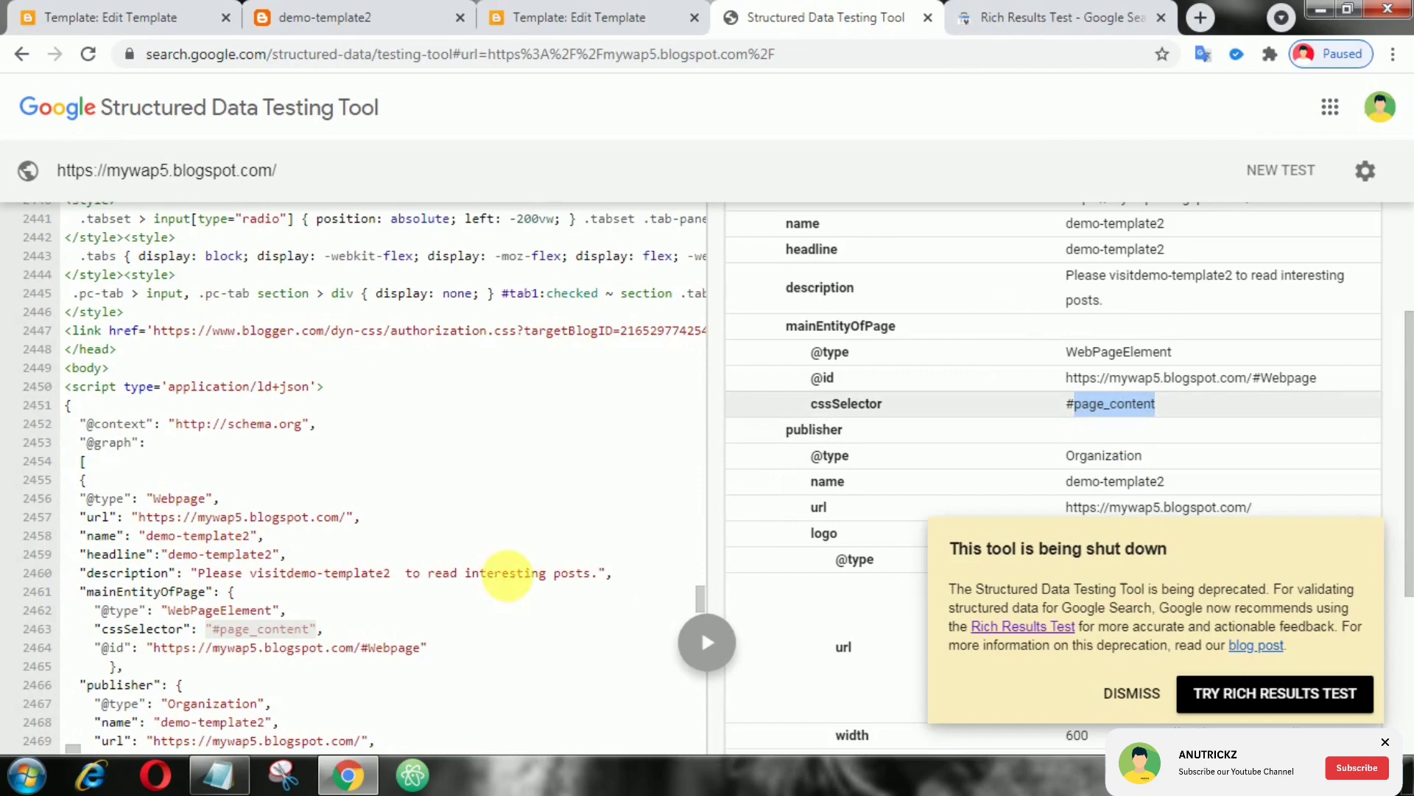
{"action": "left_click", "coordinate": [111, 18]}
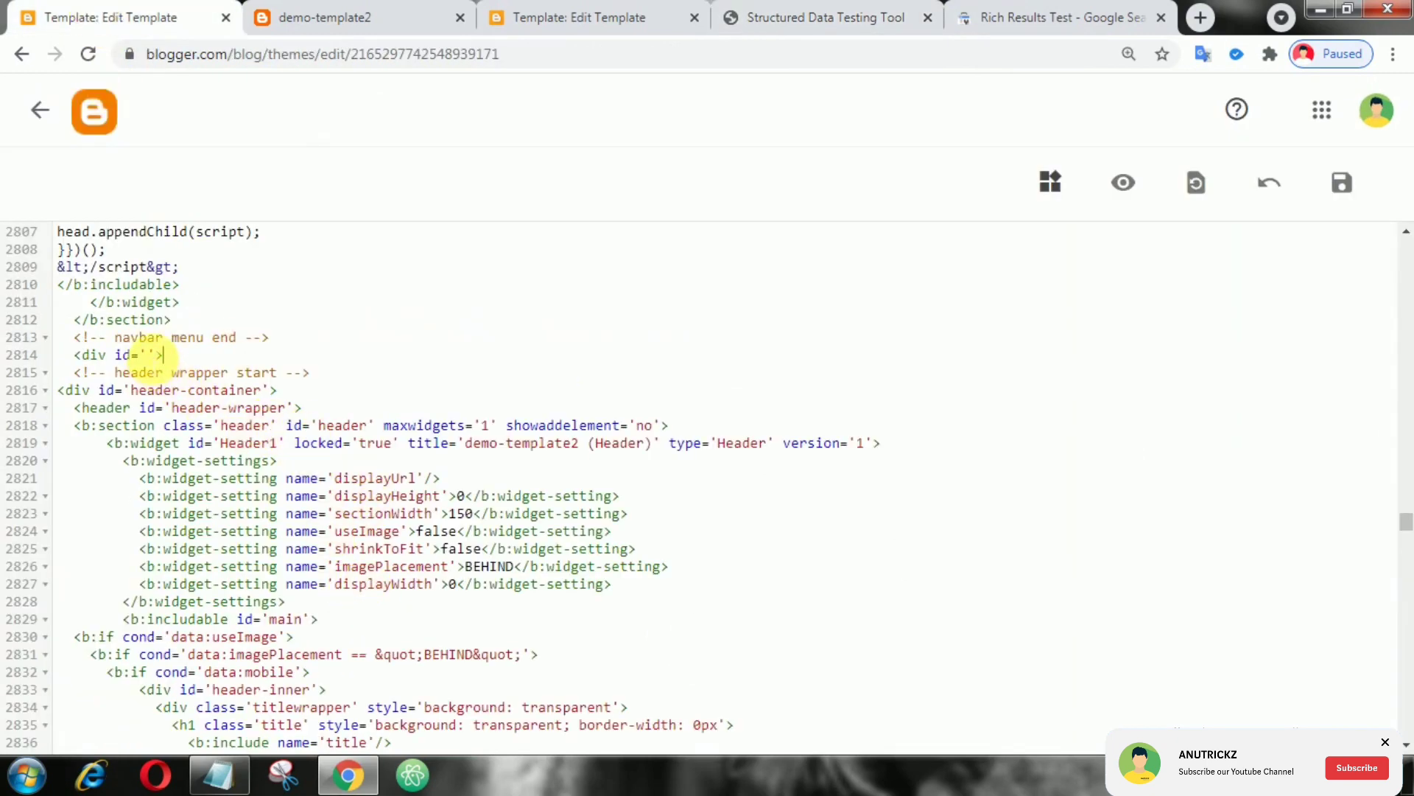
- Paste page_content as the div's id, close the div before </body>, and save the theme
{"action": "right_click", "coordinate": [152, 355]}
{"action": "left_click", "coordinate": [200, 478]}
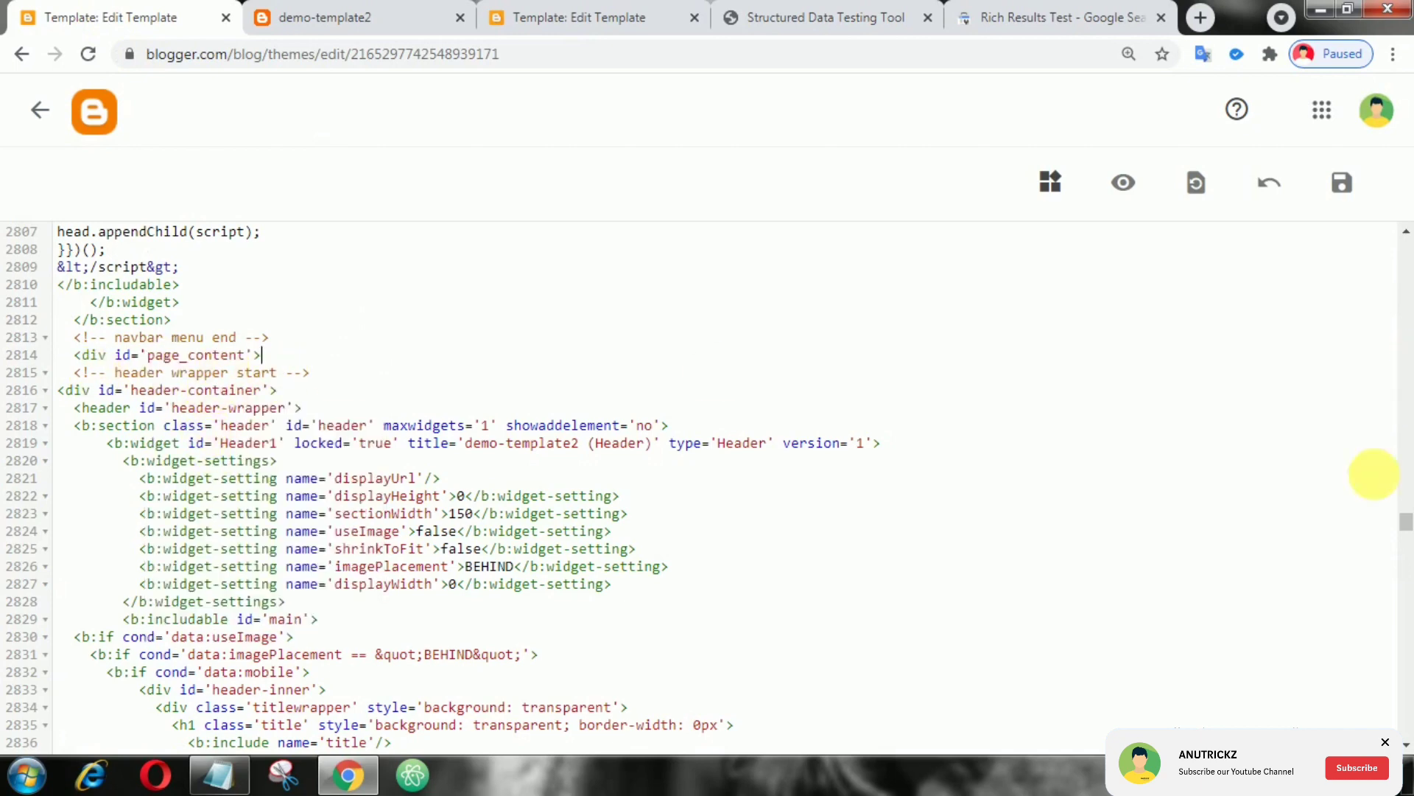
{"action": "left_click_drag", "start_coordinate": [1406, 520], "coordinate": [1407, 763]}
{"action": "type", "text": "</div>"}
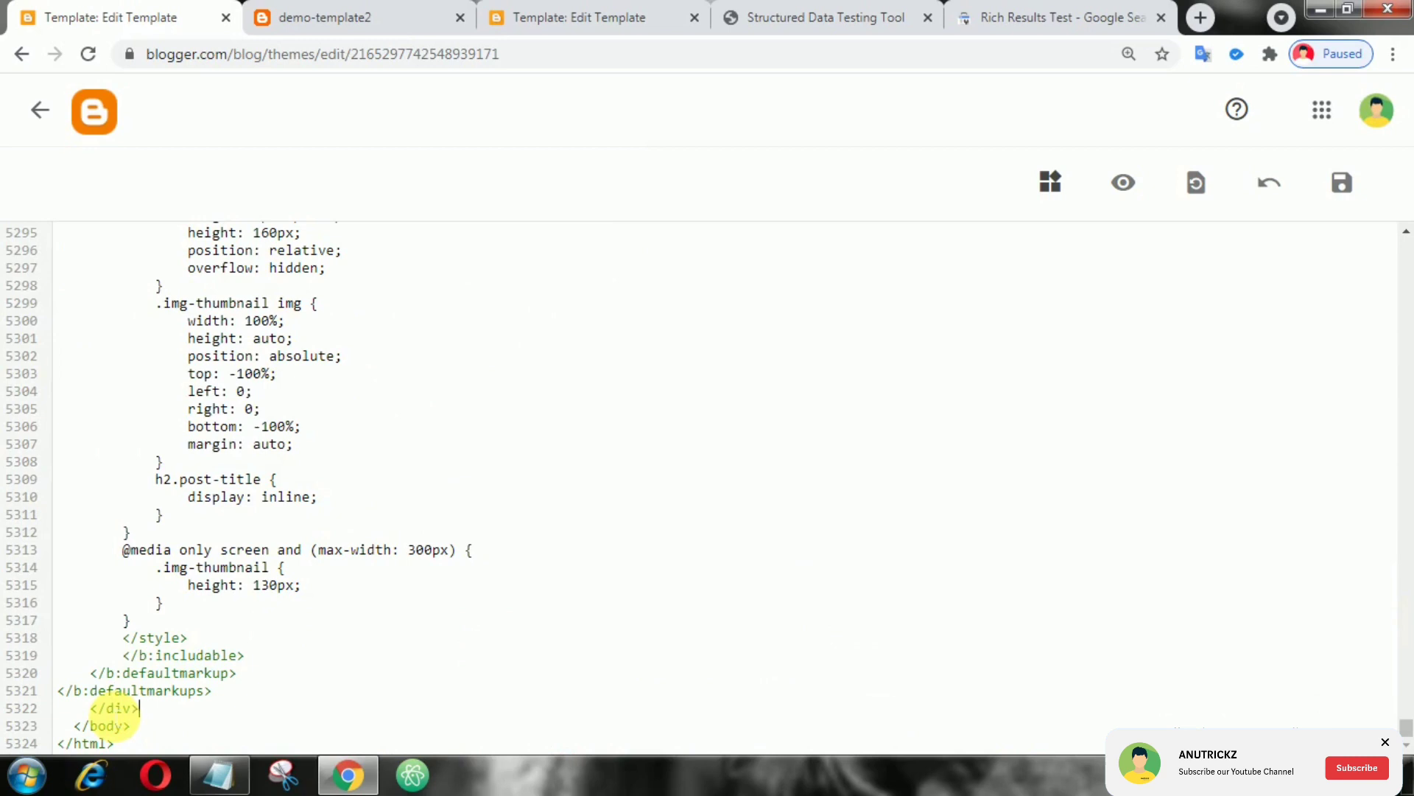
{"action": "left_click", "coordinate": [1342, 183]}
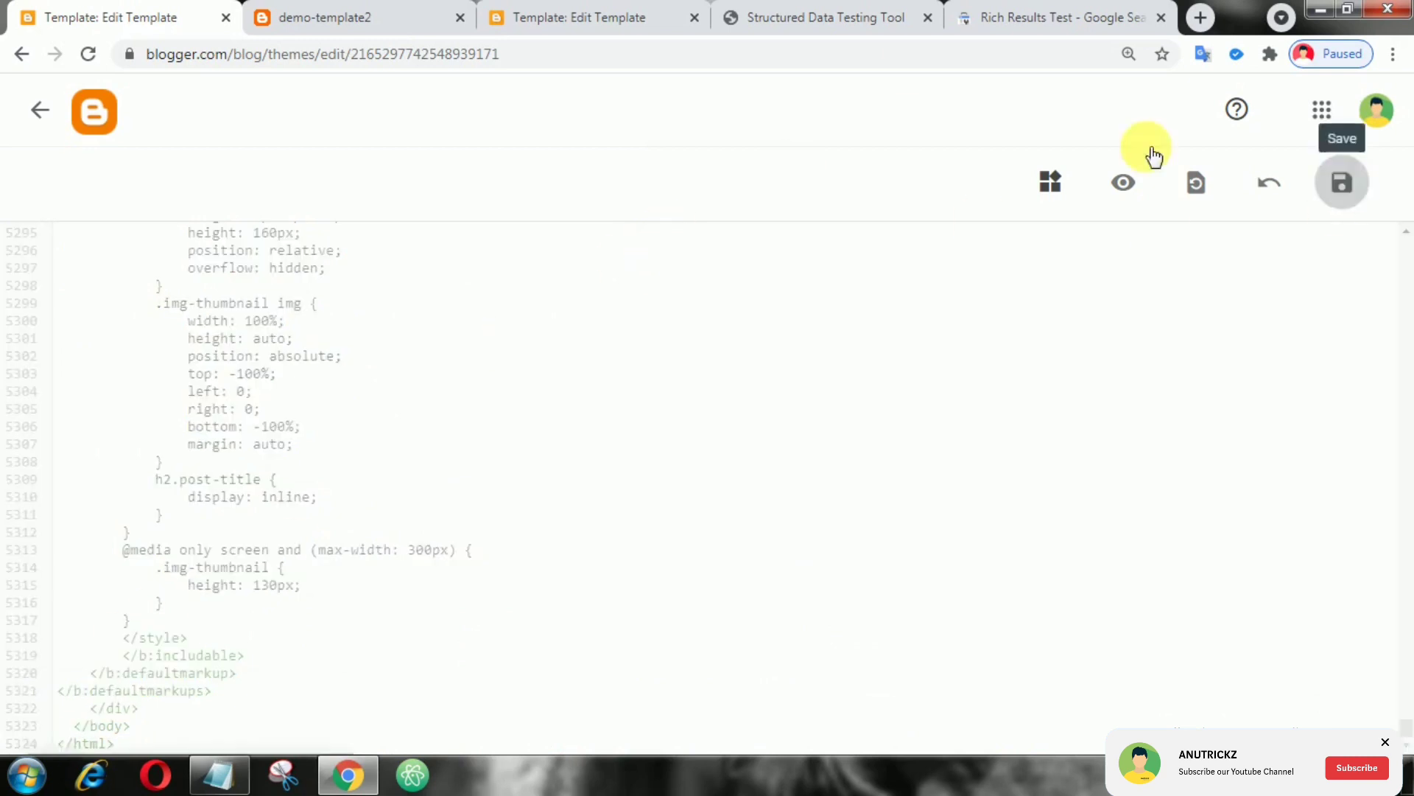
{"action": "left_click", "coordinate": [823, 16]}
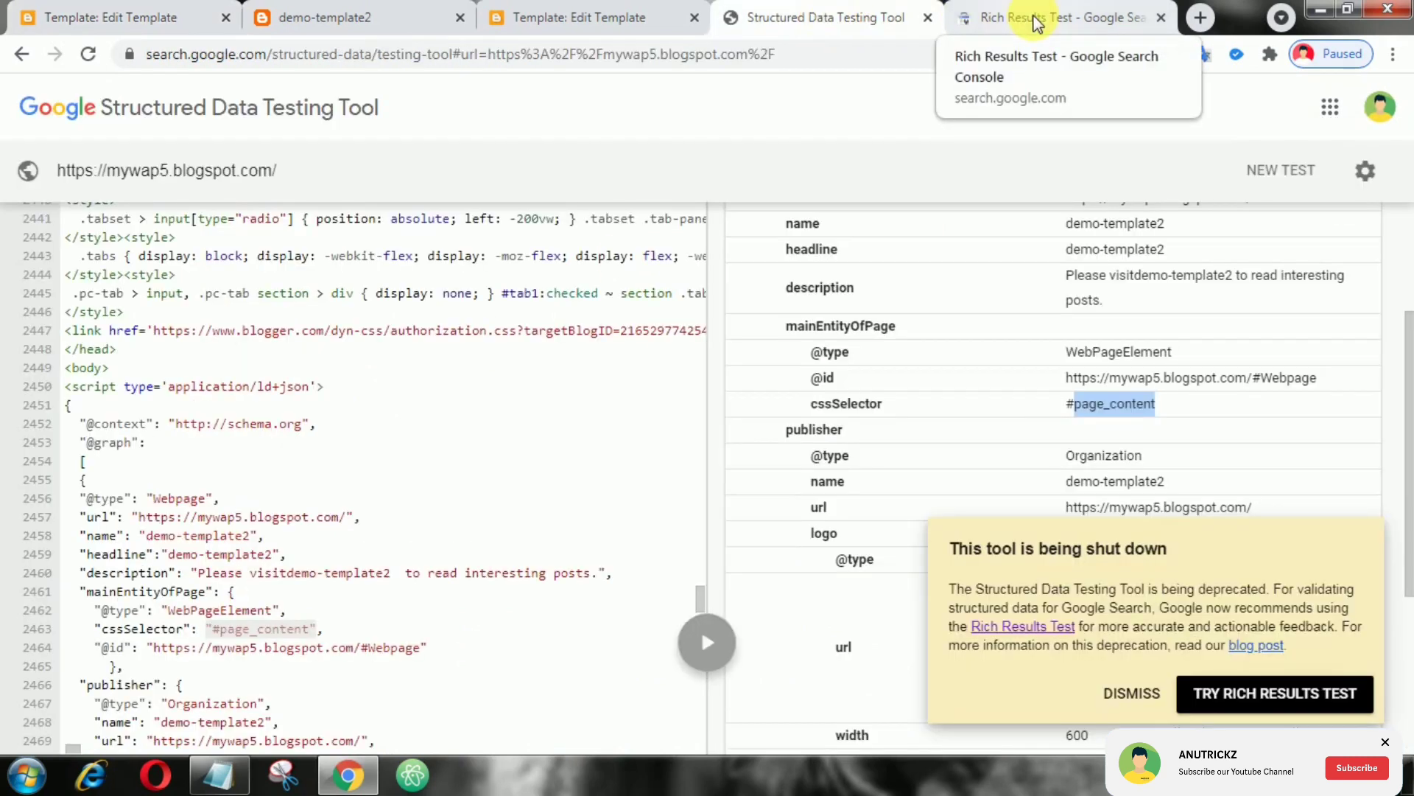
{"action": "scroll", "coordinate": [1100, 411], "scroll_direction": "down", "scroll_amount": 2}
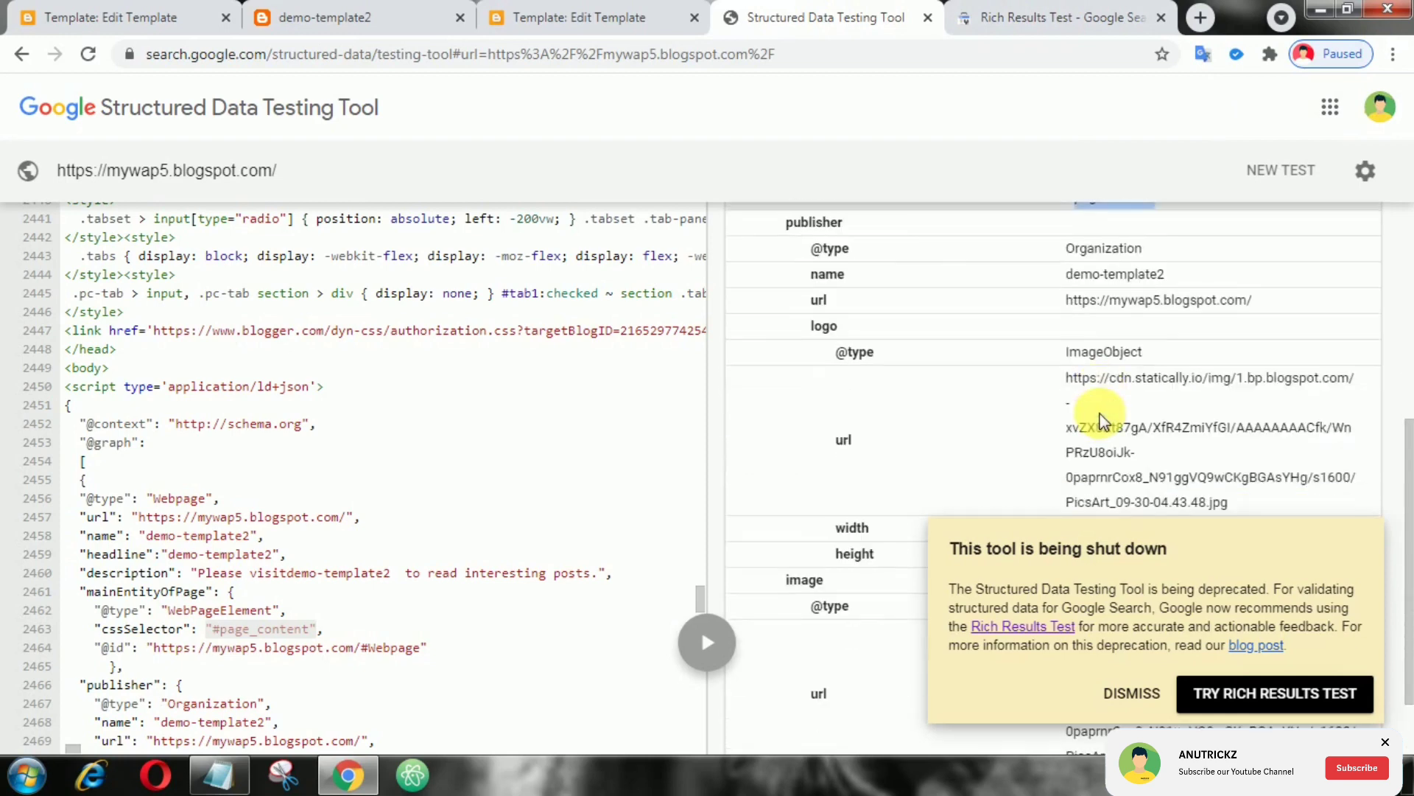
{"action": "scroll", "coordinate": [1077, 365], "scroll_direction": "up", "scroll_amount": 1}
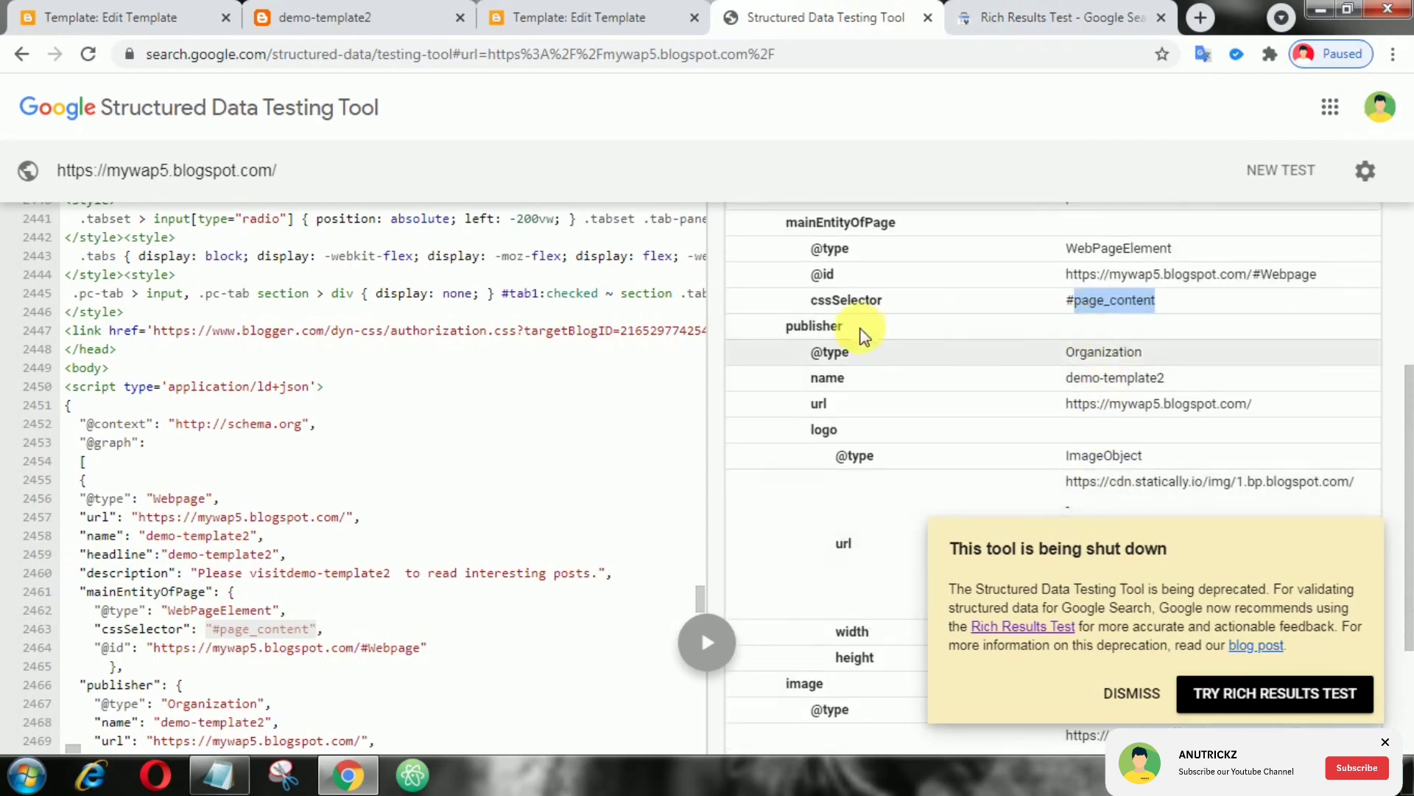
{"action": "scroll", "coordinate": [1041, 316], "scroll_direction": "down", "scroll_amount": 2}
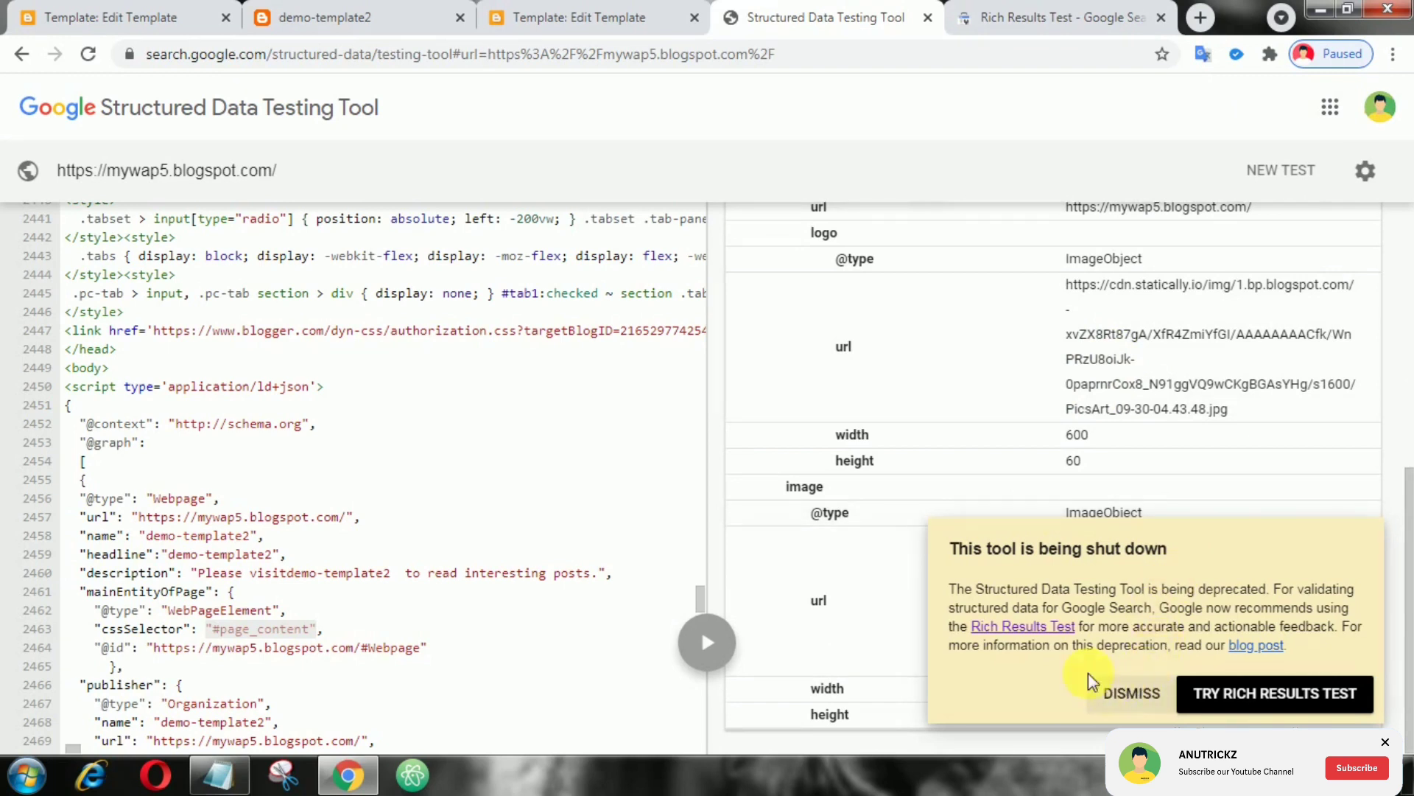
- Dismiss the shutdown notice and review the WebSite item's details, confirming 0 errors and 0 warnings
{"action": "left_click", "coordinate": [1110, 691]}
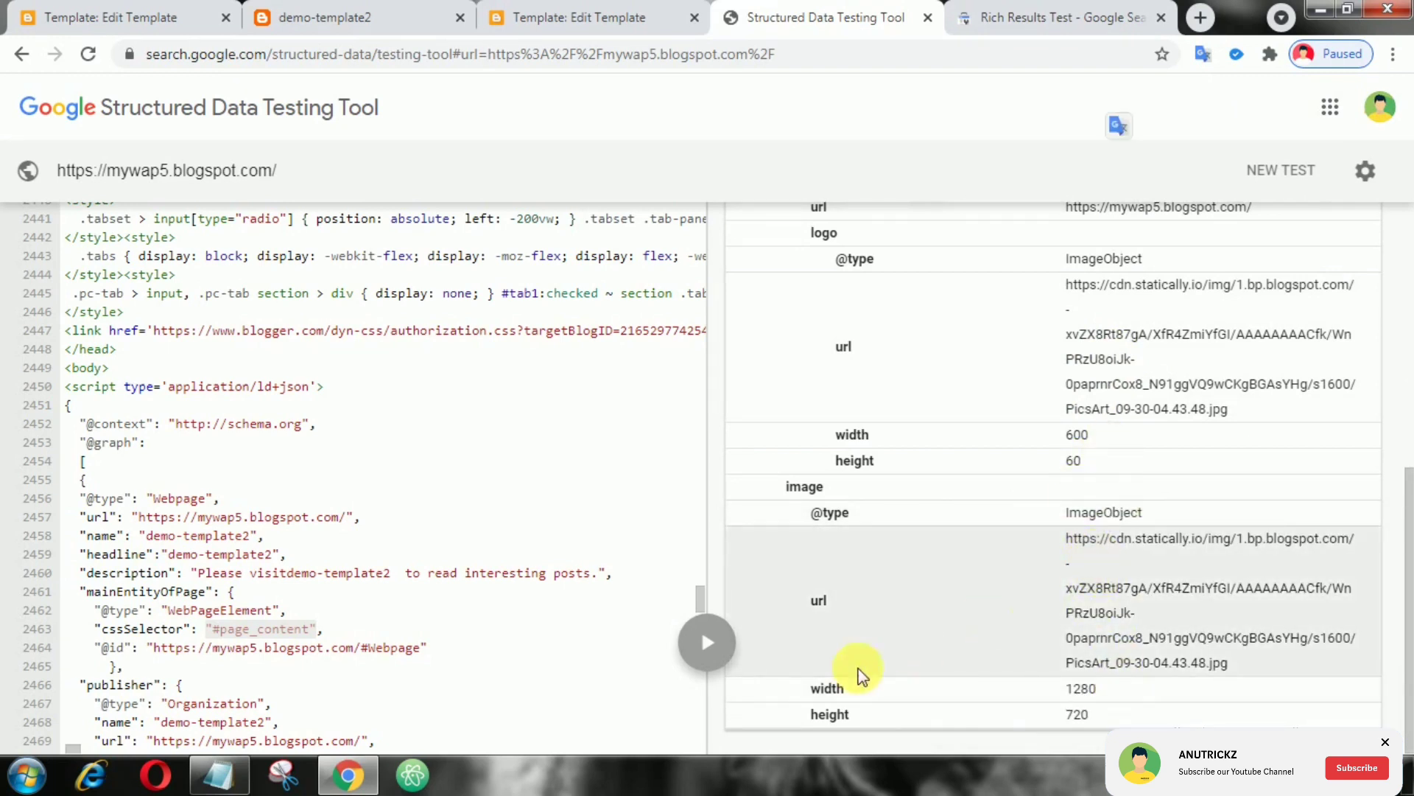
{"action": "scroll", "coordinate": [950, 510], "scroll_direction": "up", "scroll_amount": 1}
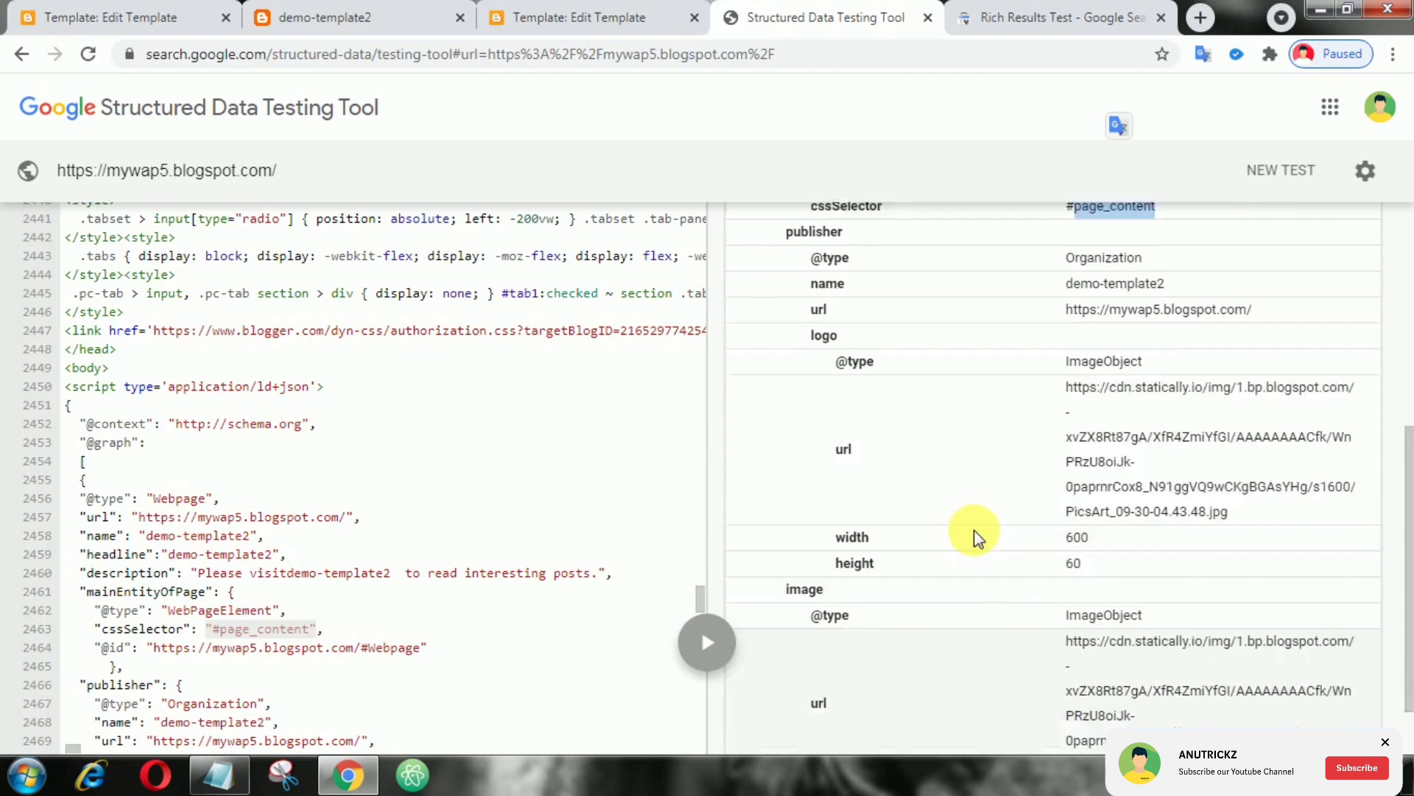
{"action": "scroll", "coordinate": [979, 537], "scroll_direction": "up", "scroll_amount": 3}
{"action": "scroll", "coordinate": [1016, 526], "scroll_direction": "up", "scroll_amount": 2}
{"action": "left_click", "coordinate": [748, 246]}
{"action": "left_click", "coordinate": [837, 405]}
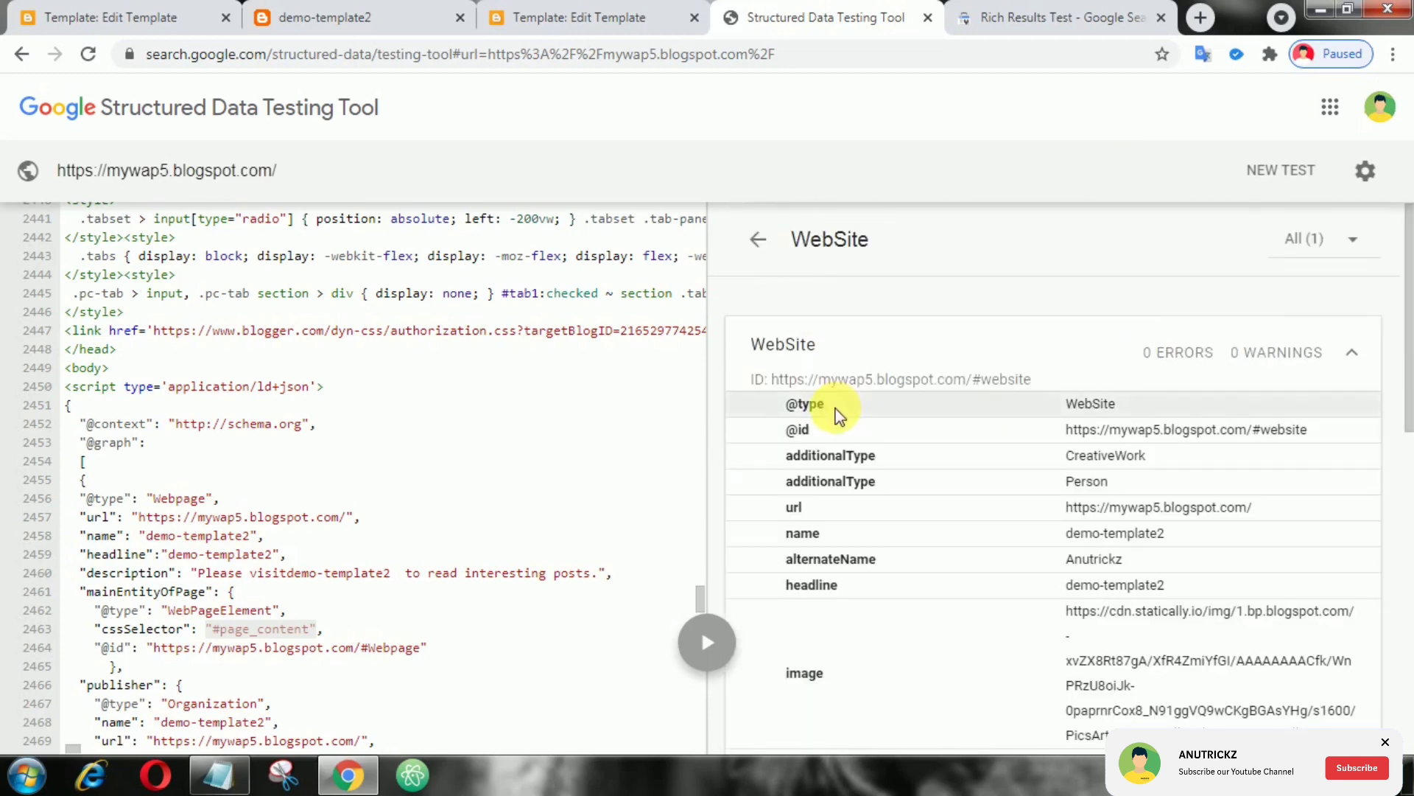
{"action": "scroll", "coordinate": [915, 453], "scroll_direction": "down", "scroll_amount": 1}
{"action": "scroll", "coordinate": [1105, 473], "scroll_direction": "down", "scroll_amount": 1}
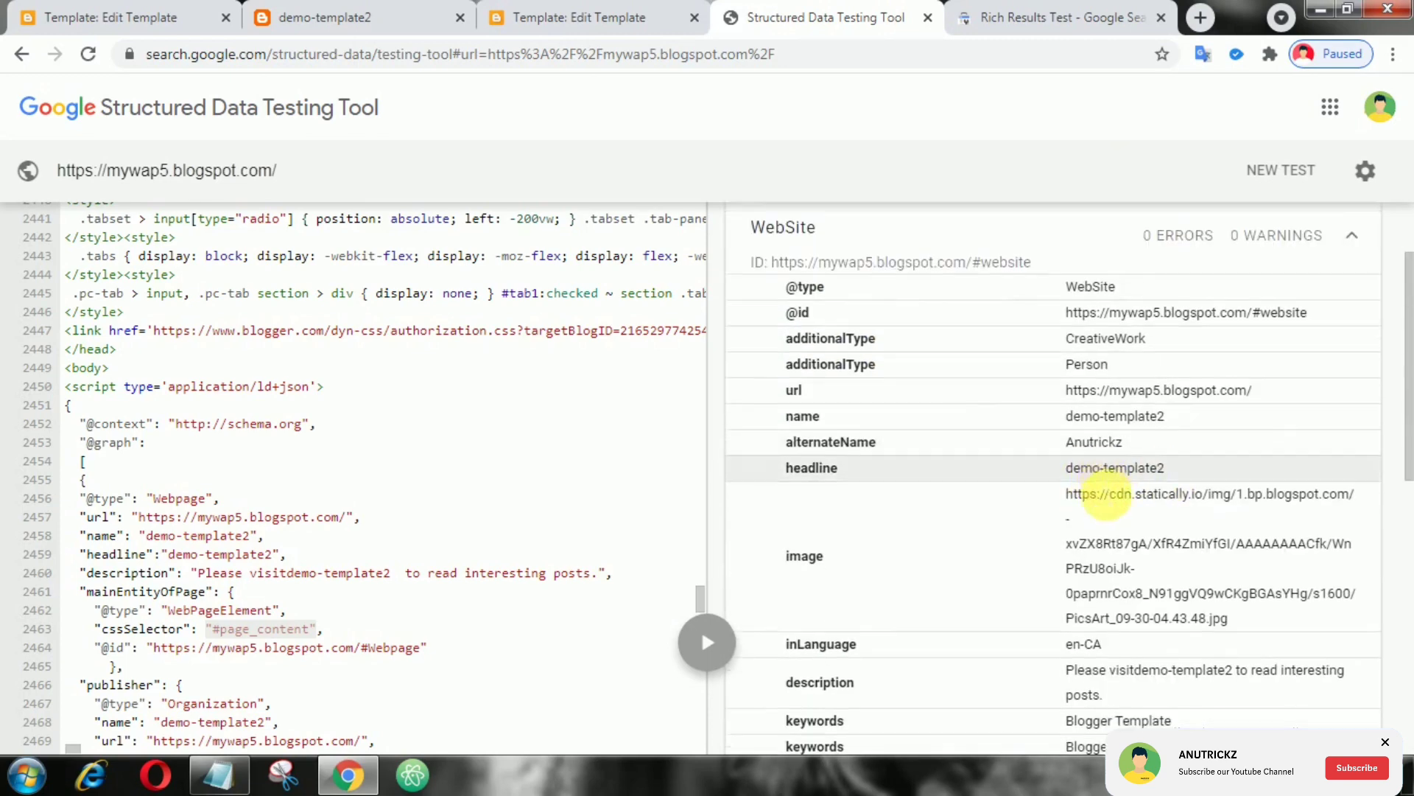
{"action": "scroll", "coordinate": [1090, 490], "scroll_direction": "down", "scroll_amount": 2}
{"action": "scroll", "coordinate": [870, 489], "scroll_direction": "down", "scroll_amount": 2}
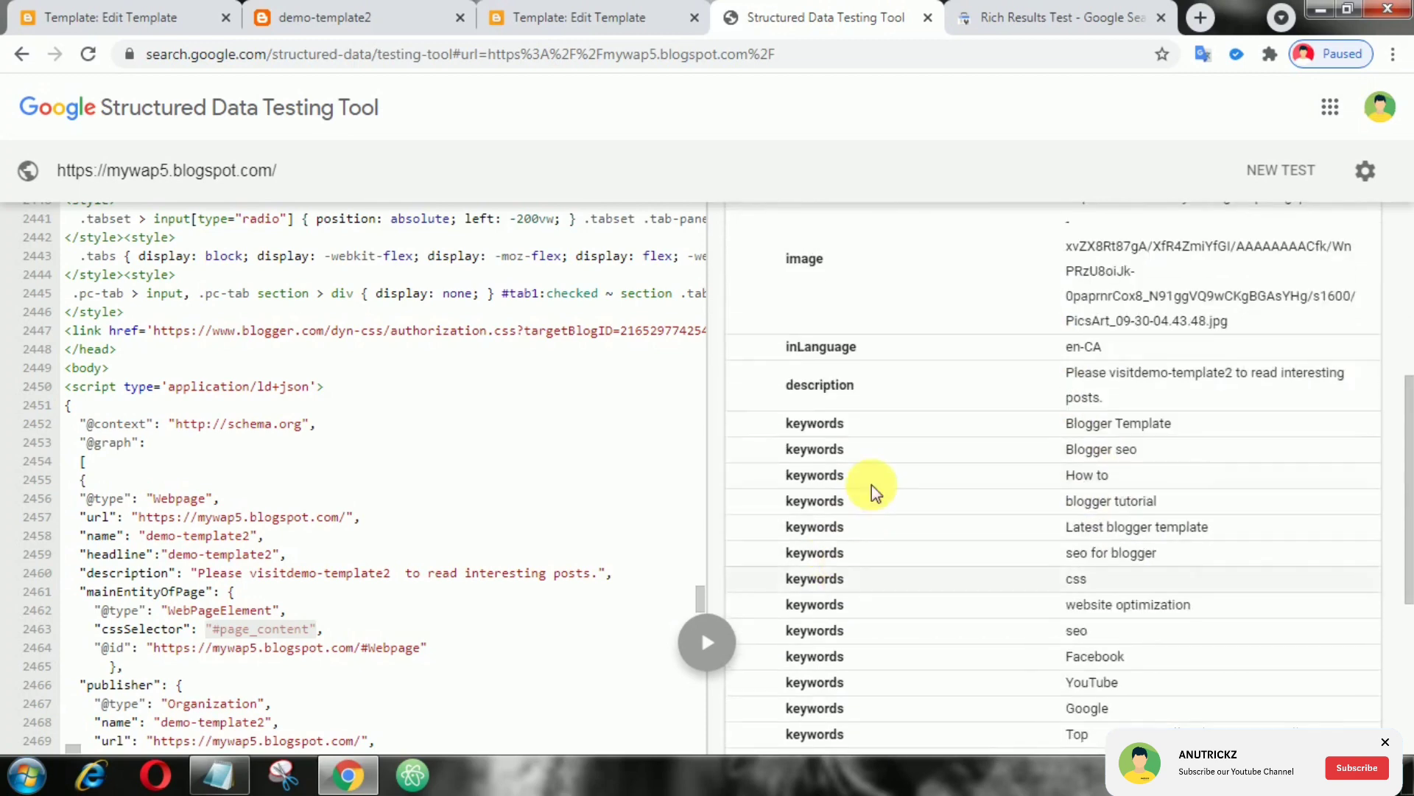
{"action": "scroll", "coordinate": [1120, 631], "scroll_direction": "down", "scroll_amount": 2}
{"action": "scroll", "coordinate": [1127, 654], "scroll_direction": "down", "scroll_amount": 1}
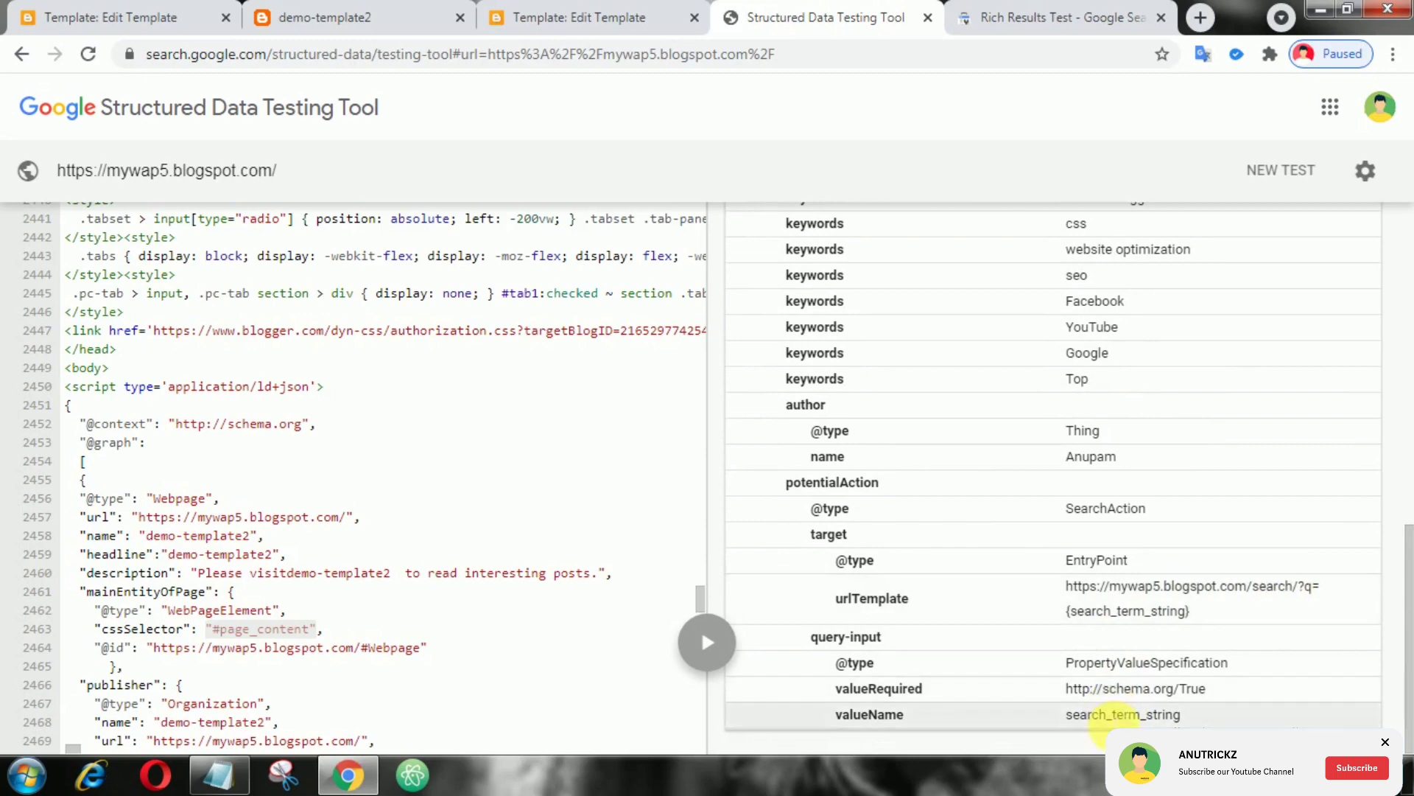
{"action": "scroll", "coordinate": [1094, 366], "scroll_direction": "up", "scroll_amount": 3}
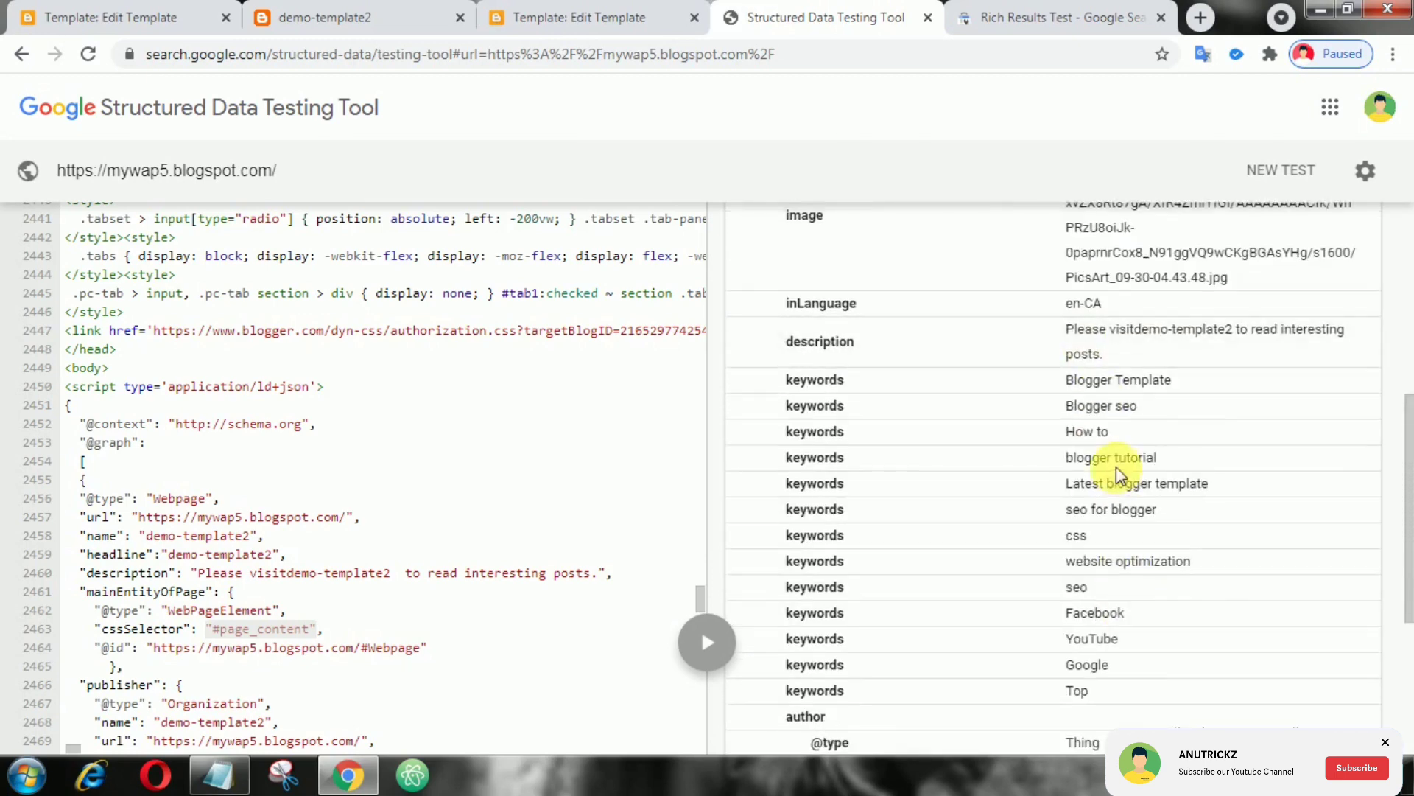
{"action": "scroll", "coordinate": [1116, 464], "scroll_direction": "up", "scroll_amount": 4}
{"action": "left_click", "coordinate": [758, 238]}
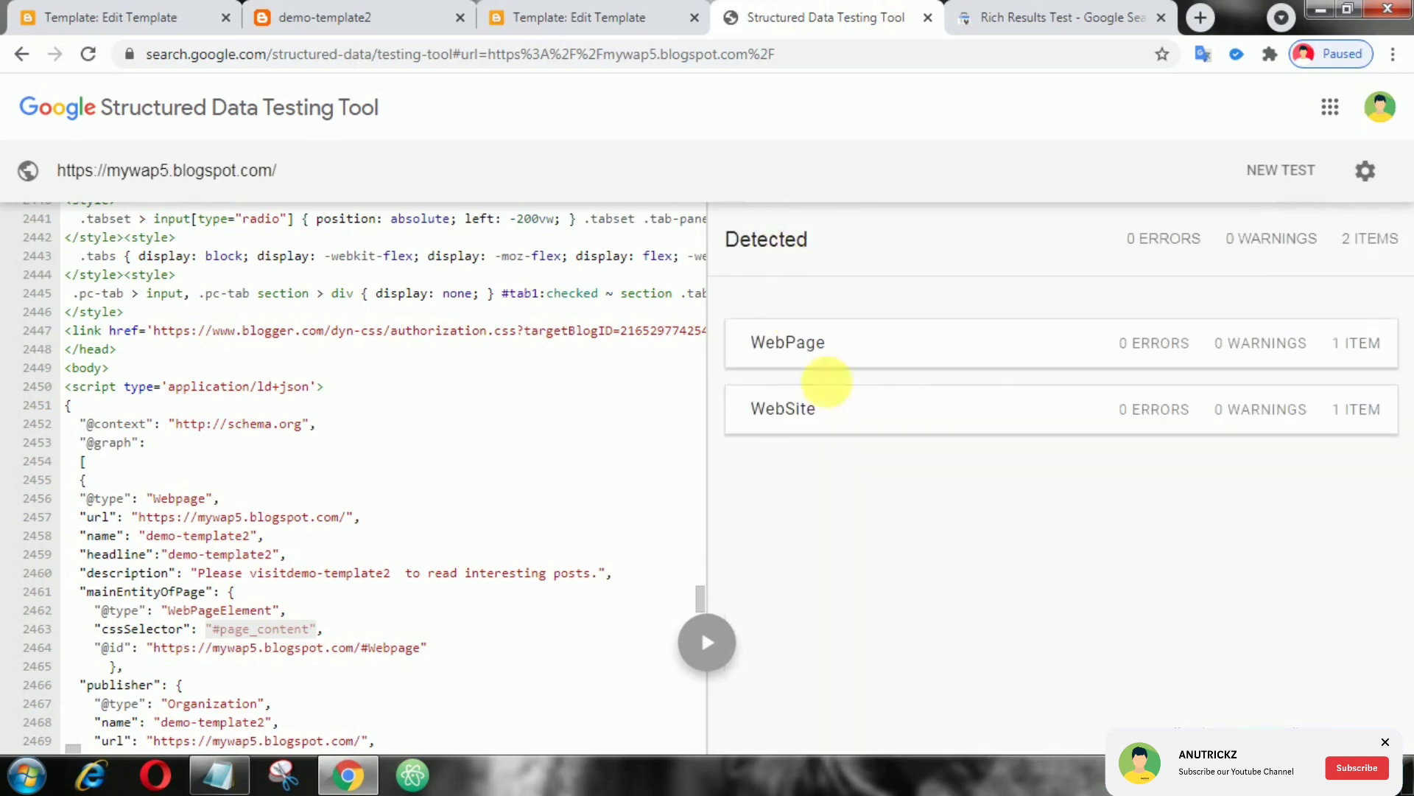
{"action": "left_click", "coordinate": [61, 13]}
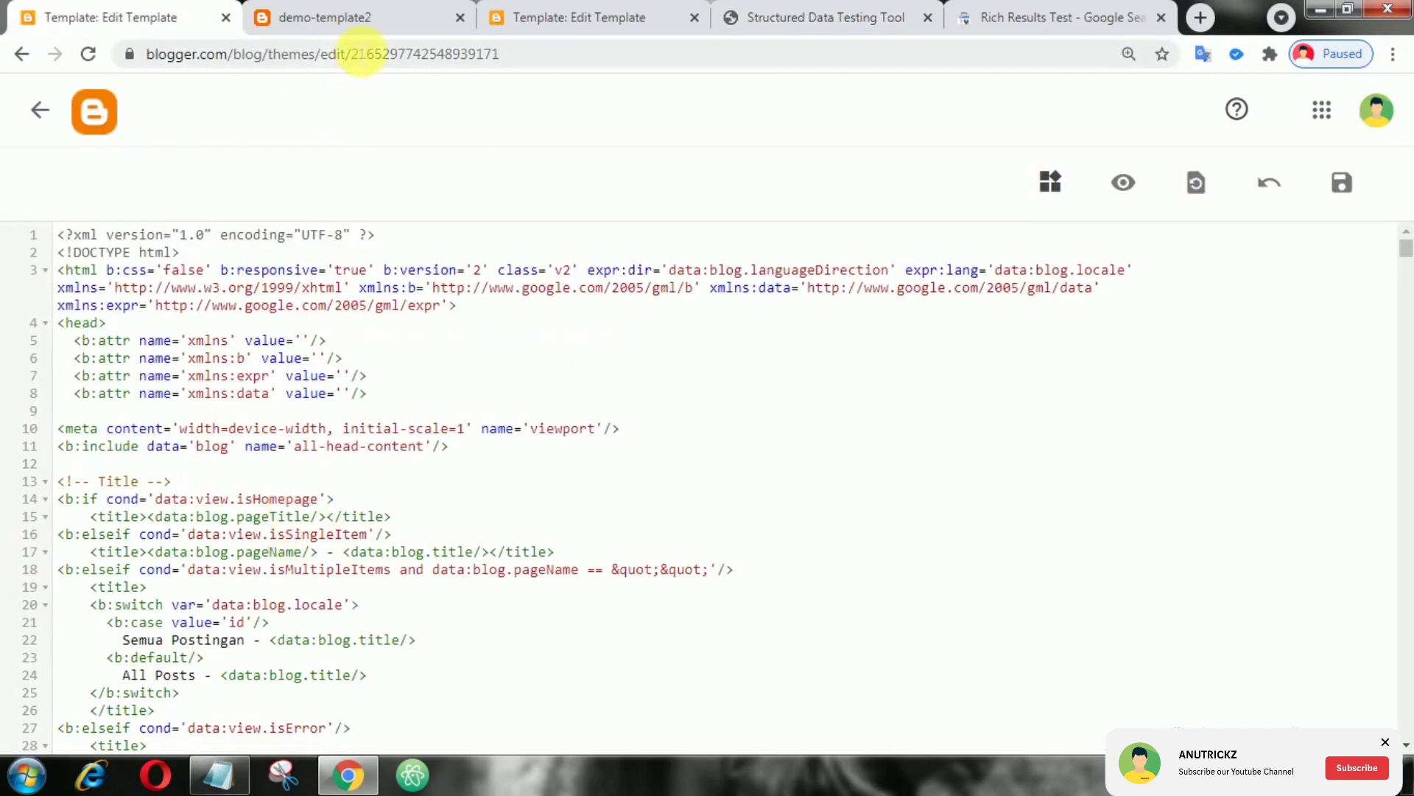
{"action": "left_click", "coordinate": [774, 17]}
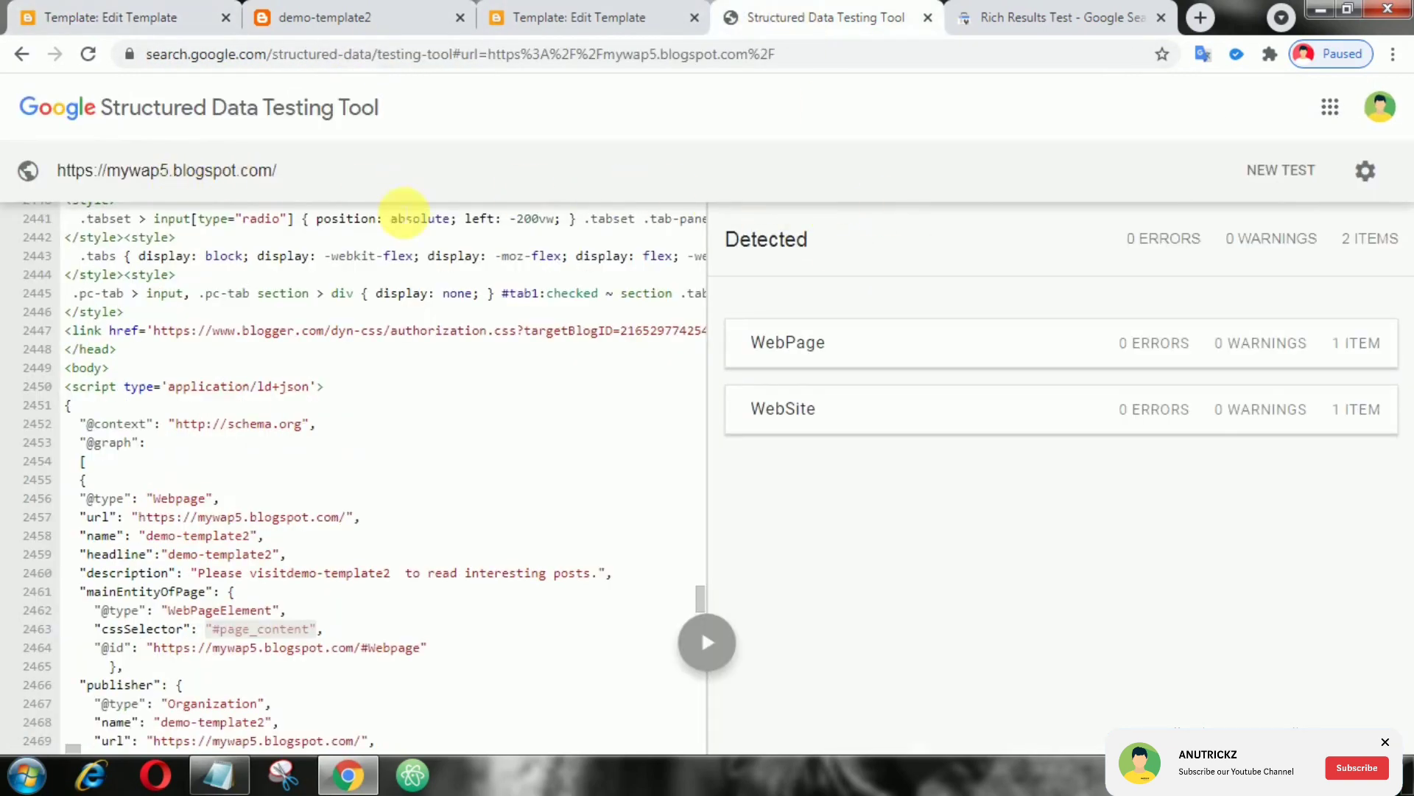
{"action": "left_click", "coordinate": [1281, 172]}
{"action": "left_click", "coordinate": [705, 472]}
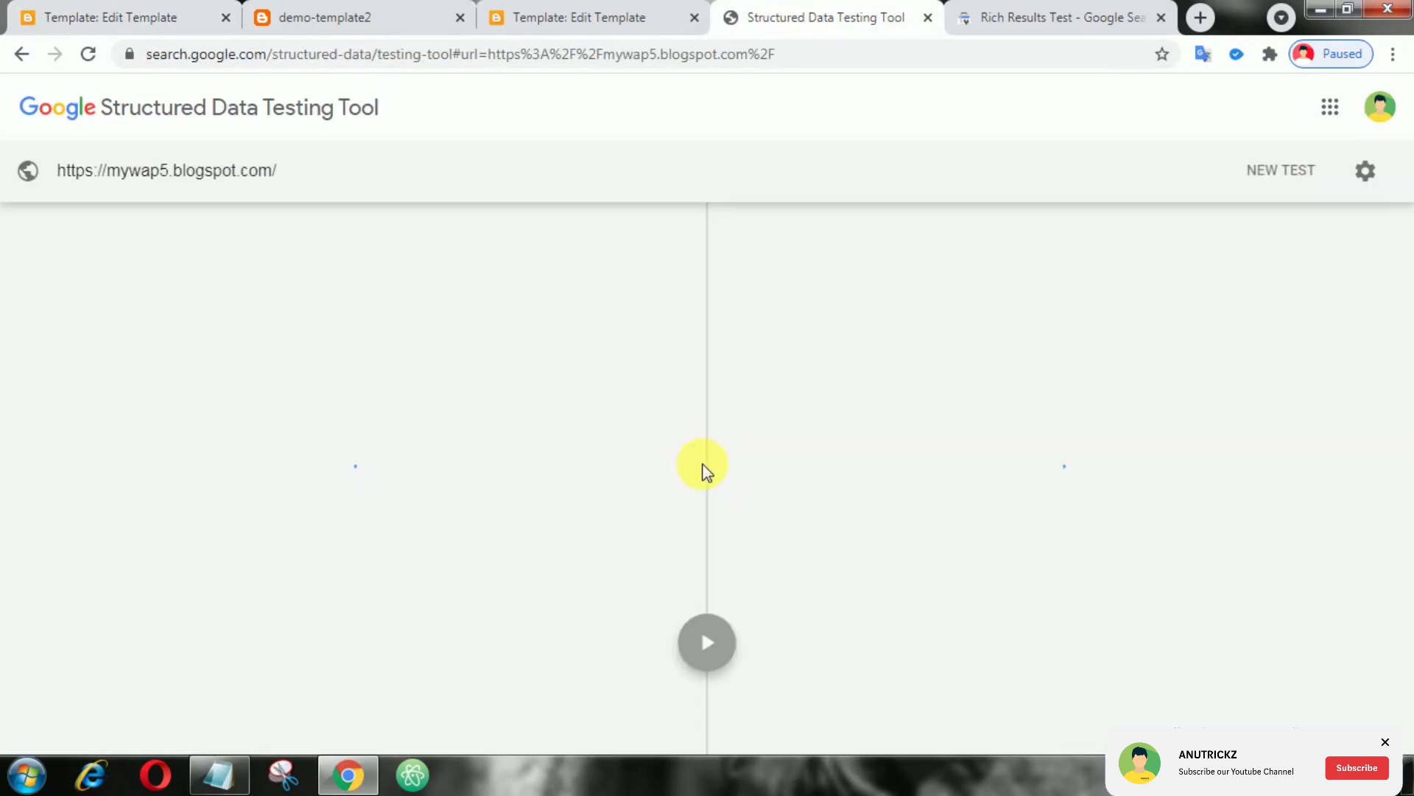
{"action": "left_click", "coordinate": [110, 15]}
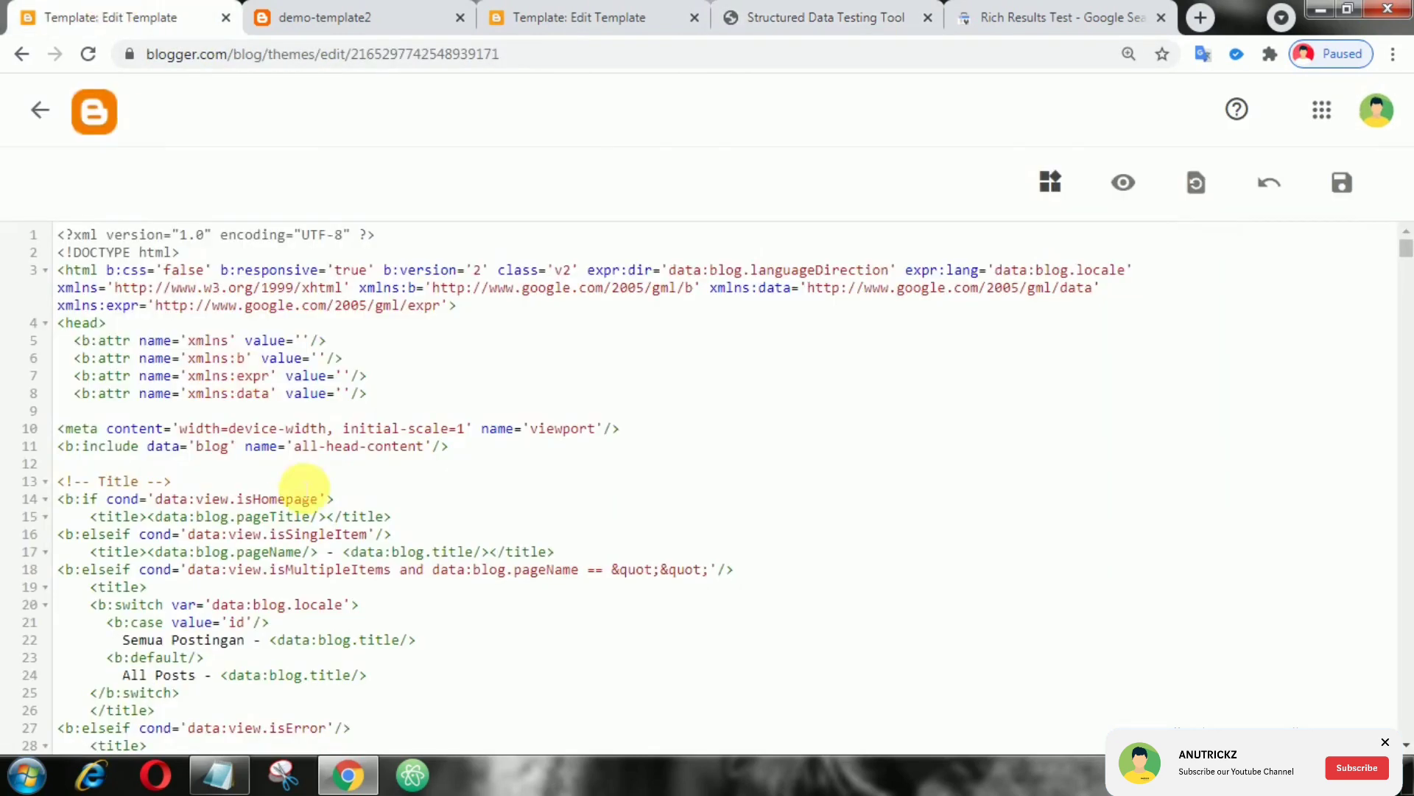
{"action": "left_click", "coordinate": [1008, 16]}
{"action": "left_click", "coordinate": [826, 15]}
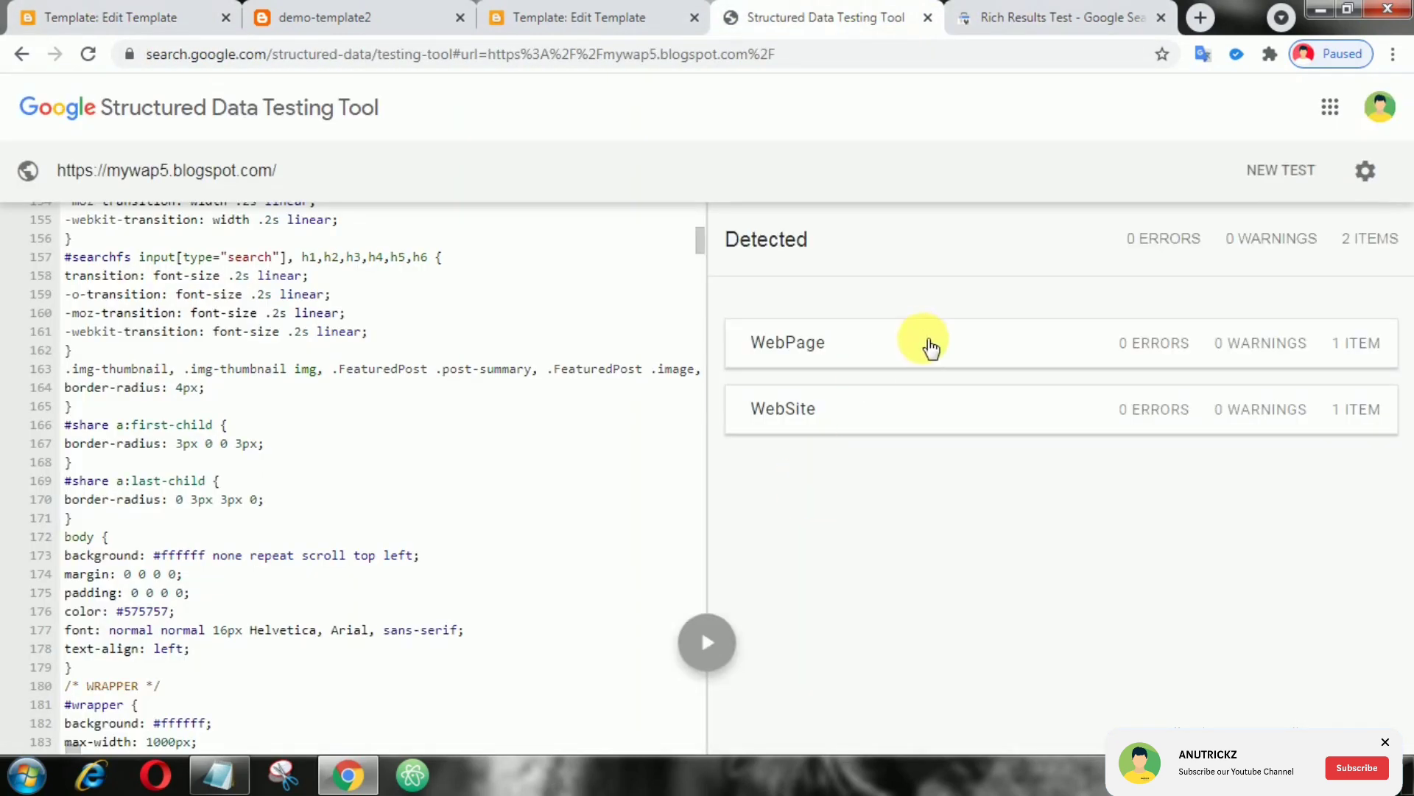
- Open the retested WebPage item and check its page_content value and publisher rows
{"action": "left_click", "coordinate": [932, 344]}
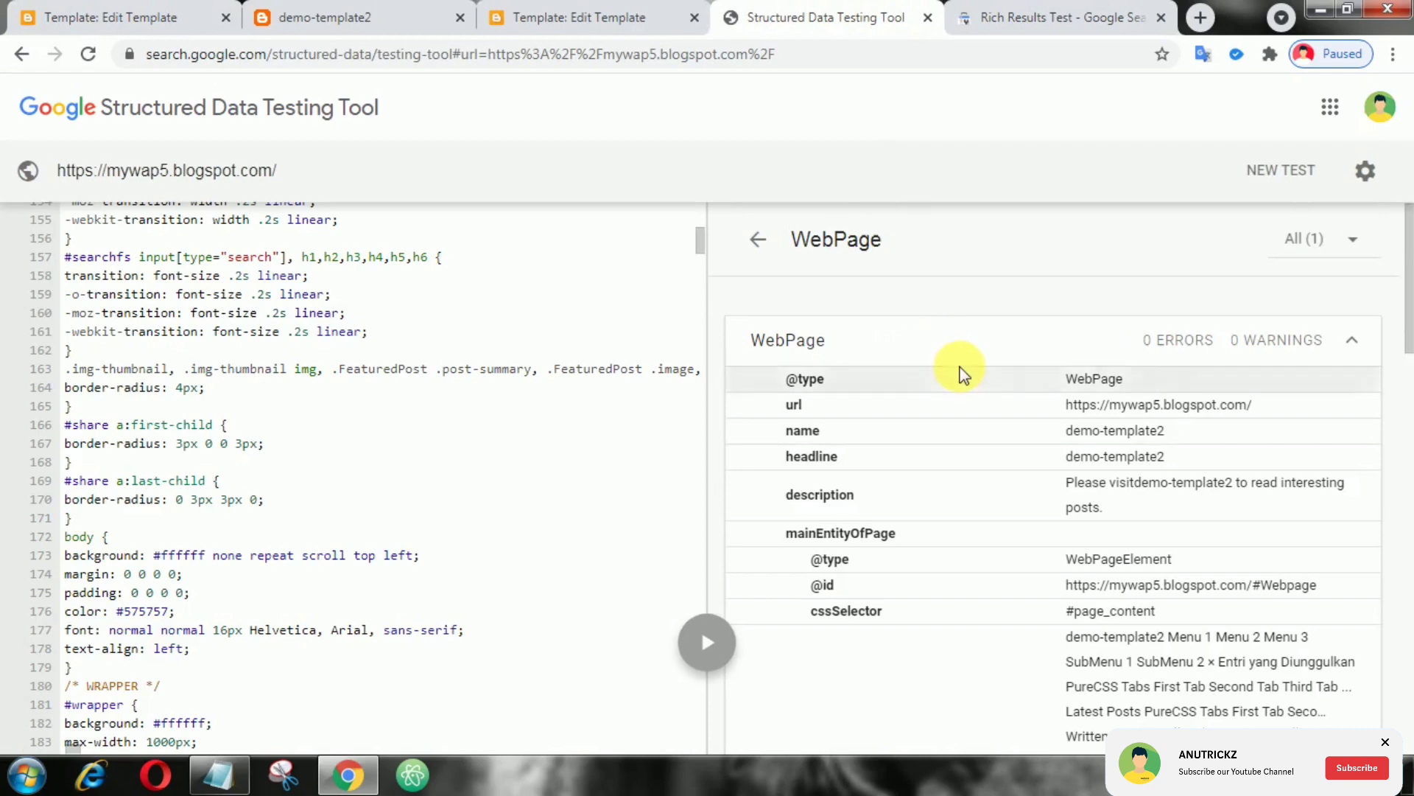
{"action": "scroll", "coordinate": [961, 376], "scroll_direction": "down", "scroll_amount": 1}
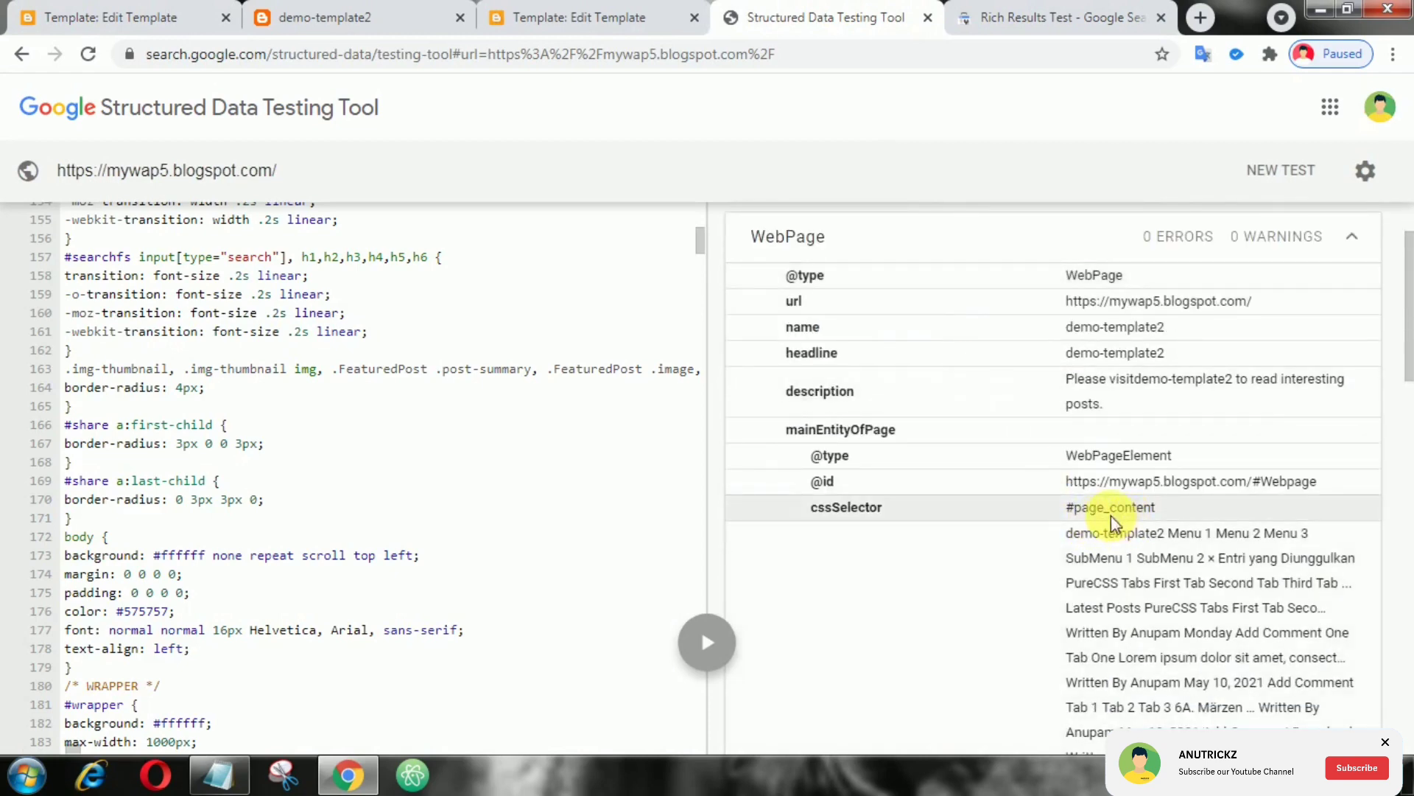
{"action": "scroll", "coordinate": [1113, 522], "scroll_direction": "down", "scroll_amount": 2}
{"action": "scroll", "coordinate": [1149, 563], "scroll_direction": "down", "scroll_amount": 1}
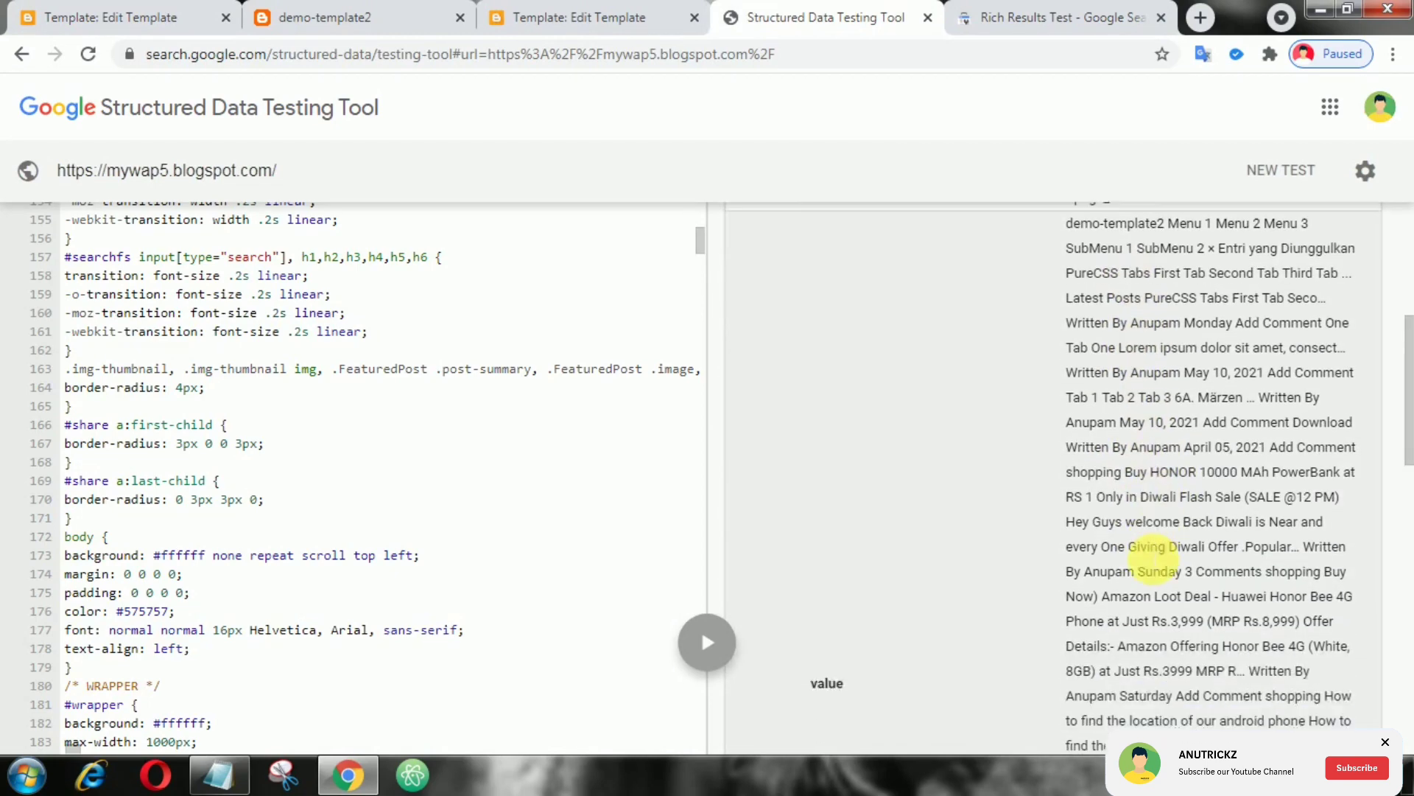
{"action": "scroll", "coordinate": [1153, 453], "scroll_direction": "down", "scroll_amount": 3}
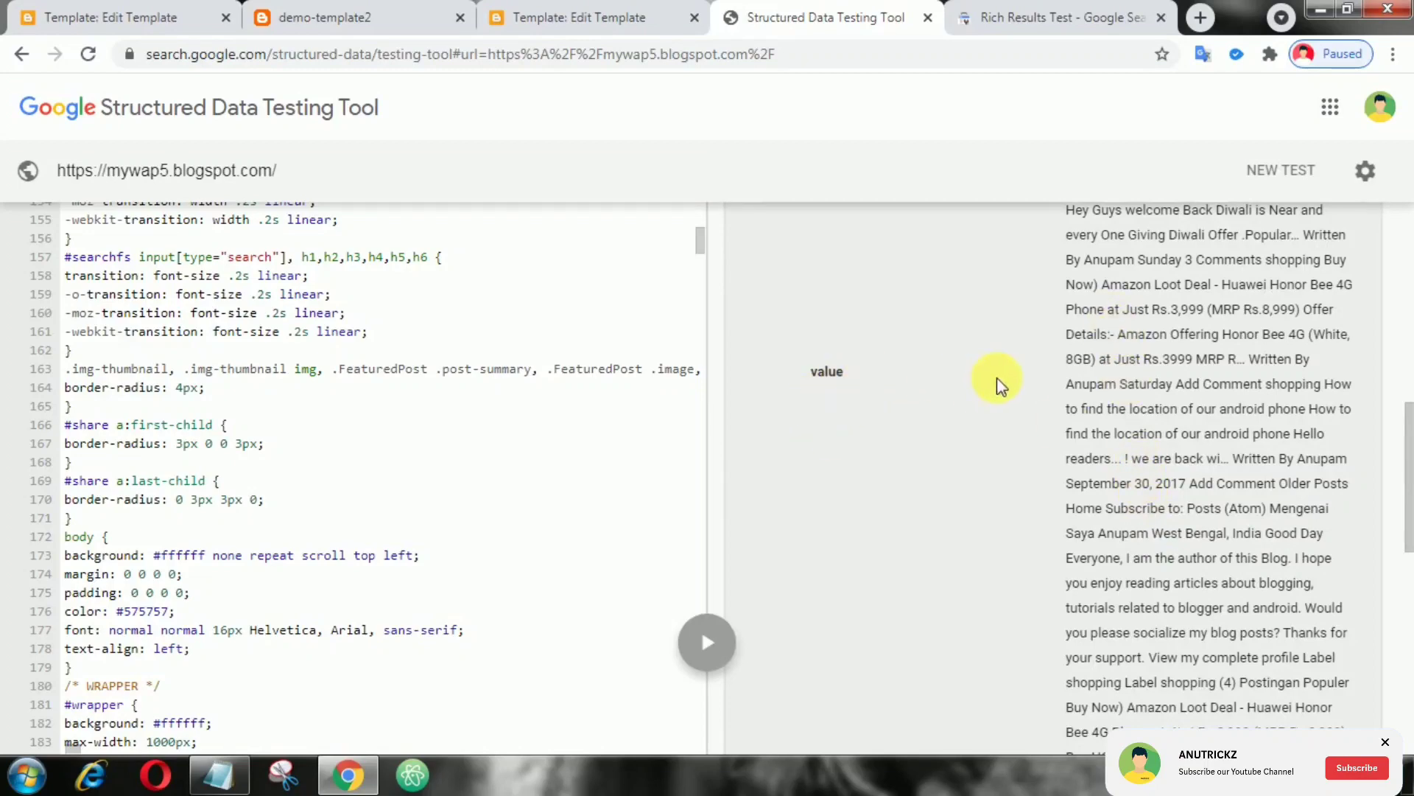
{"action": "scroll", "coordinate": [1184, 386], "scroll_direction": "down", "scroll_amount": 3}
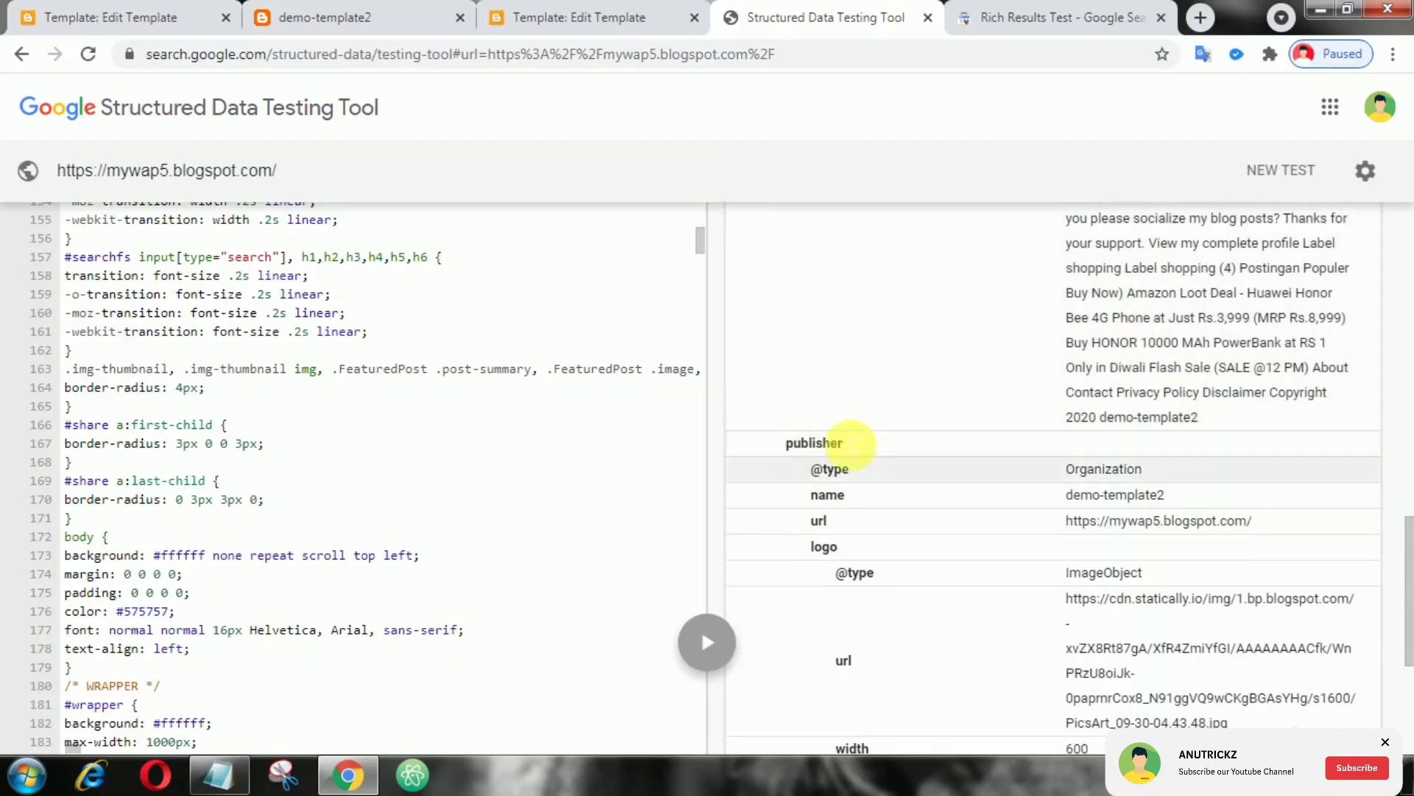